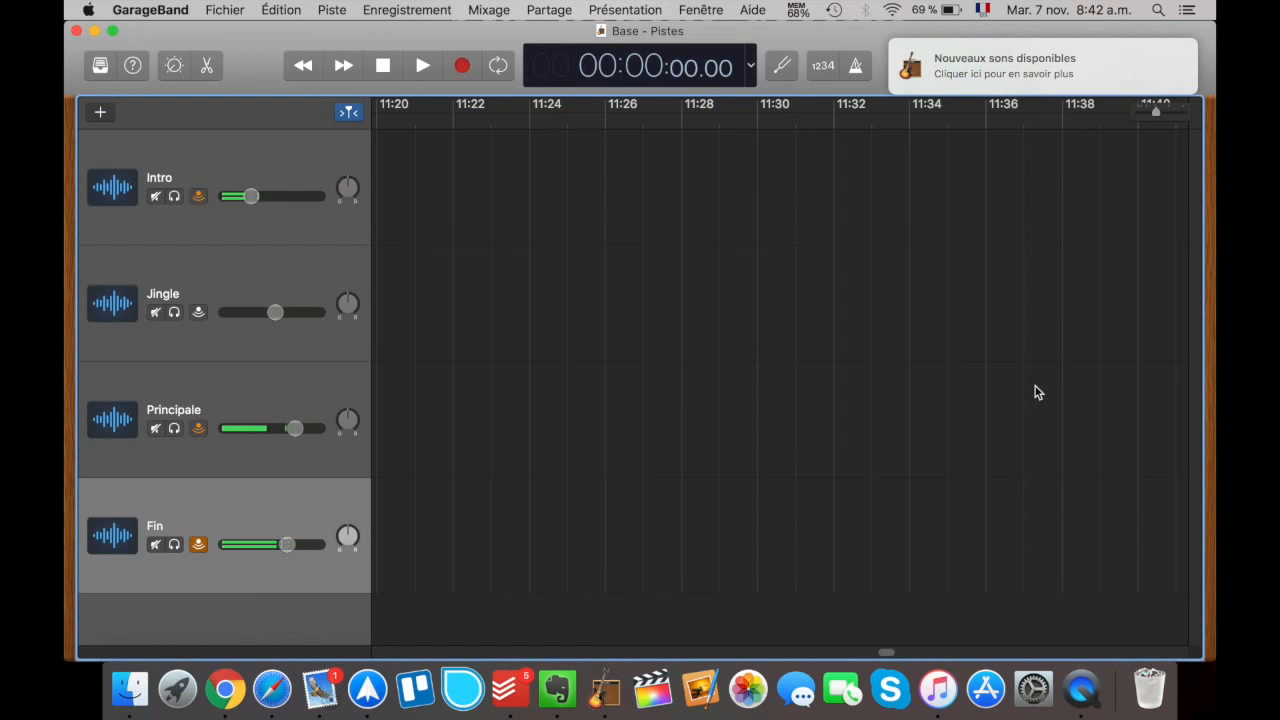
# Review the Intro track's music region along the timeline of the Base project in full screen.
pyautogui.click(113, 33)
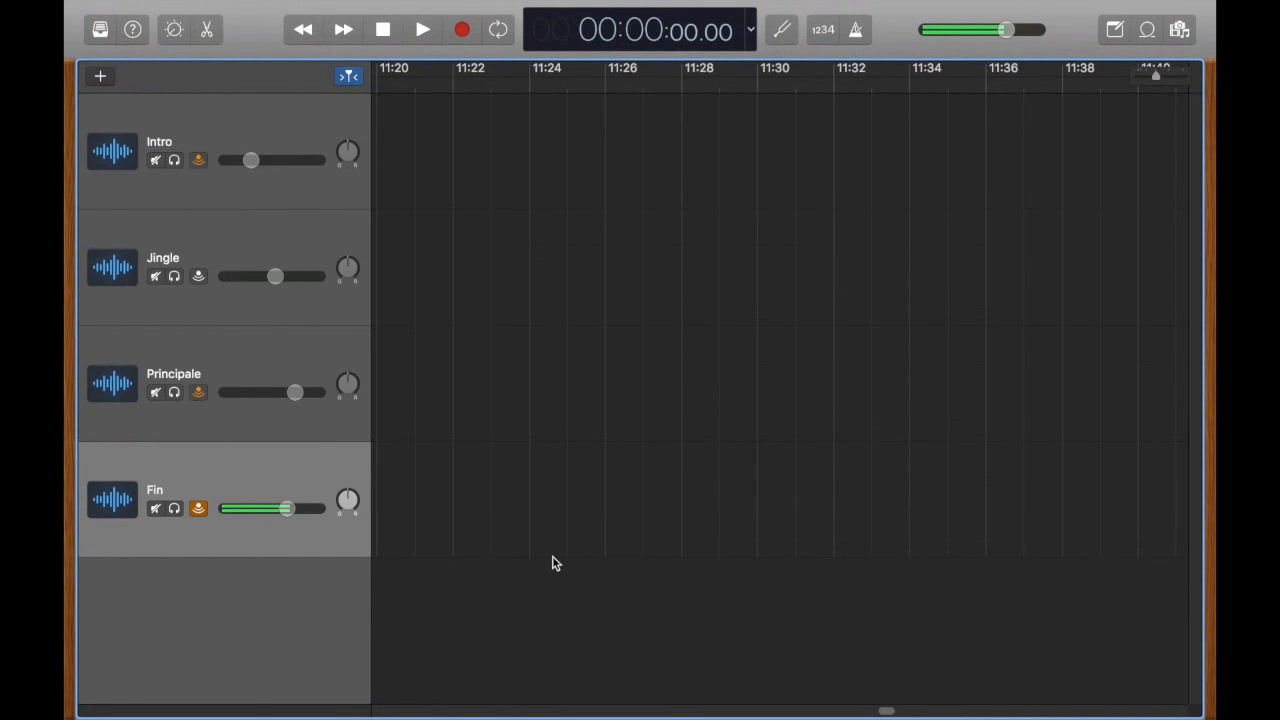
pyautogui.moveTo(888, 713); pyautogui.dragTo(380, 713)
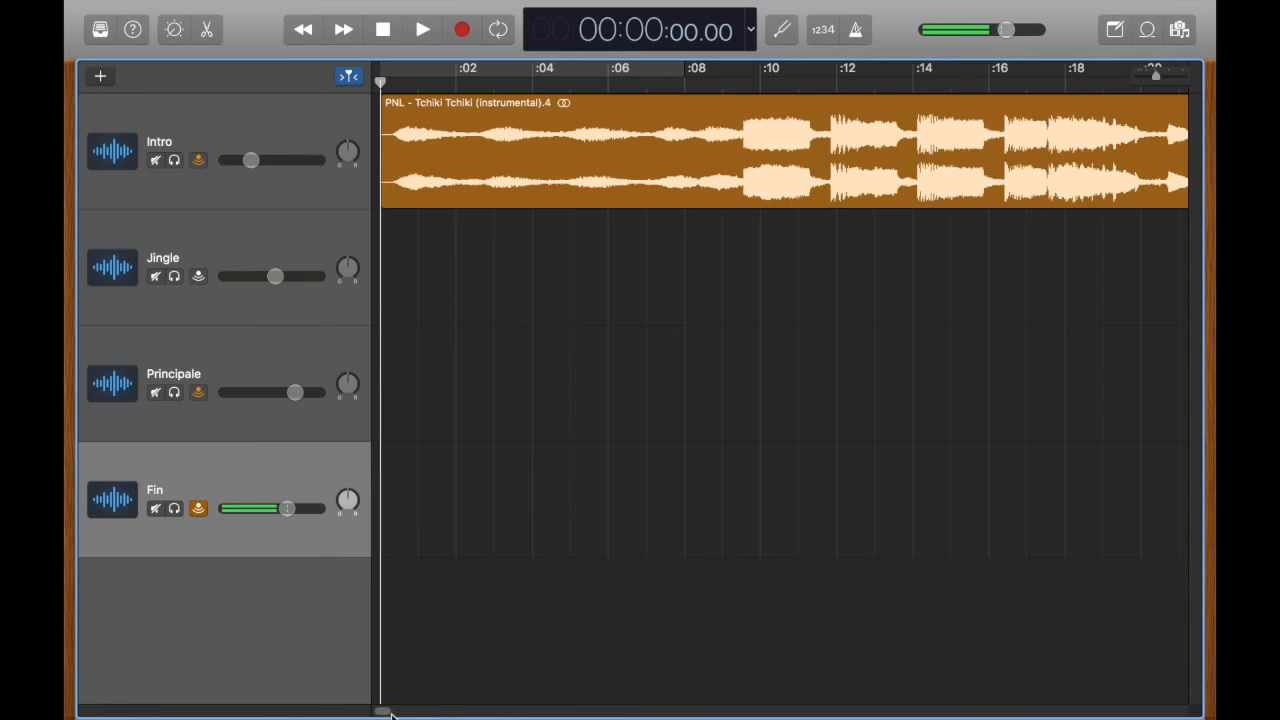
pyautogui.moveTo(390, 713); pyautogui.dragTo(411, 709)
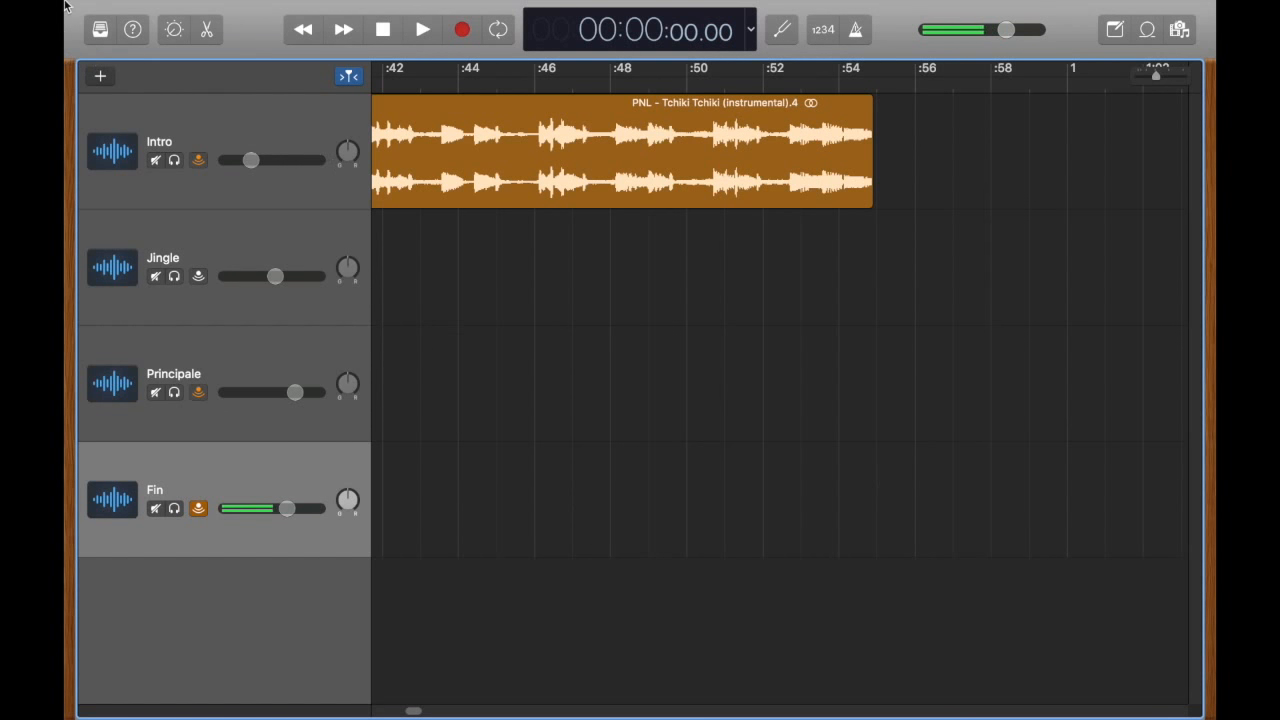
# Close the Base project and create a new project from the Voix template, shown in full screen.
pyautogui.moveTo(70, 8)
pyautogui.click(77, 30)
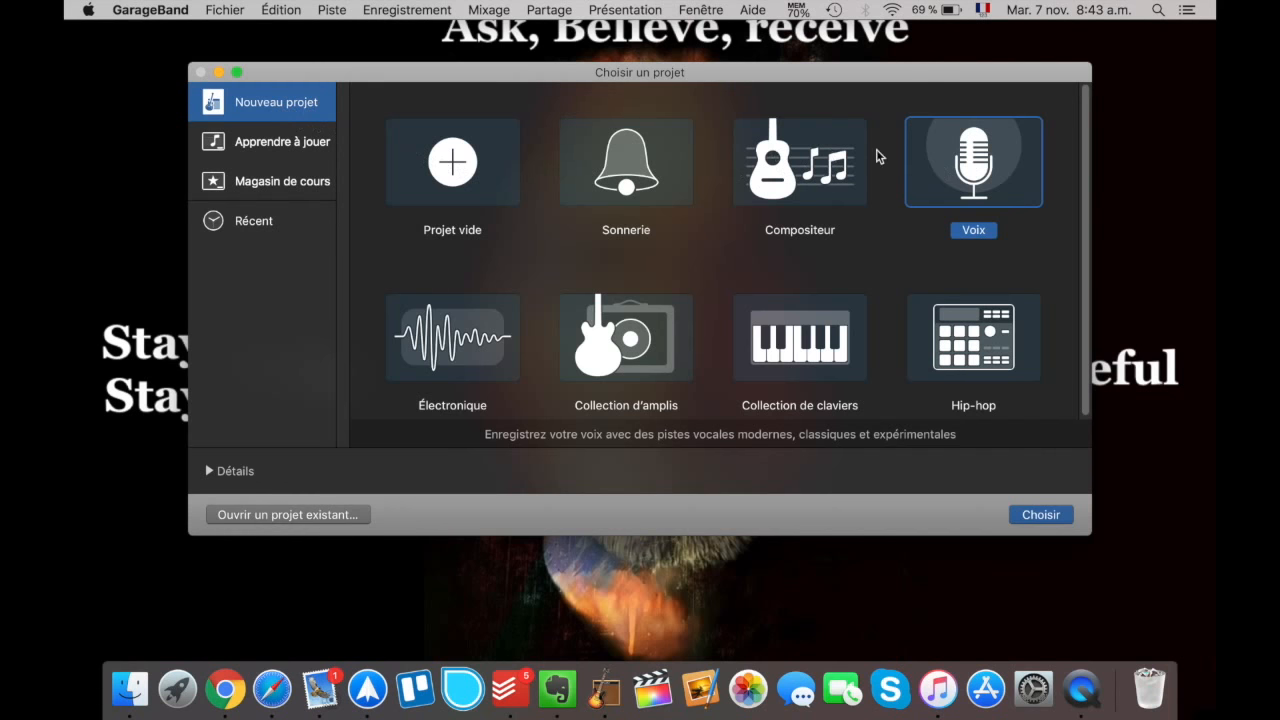
pyautogui.click(1058, 515)
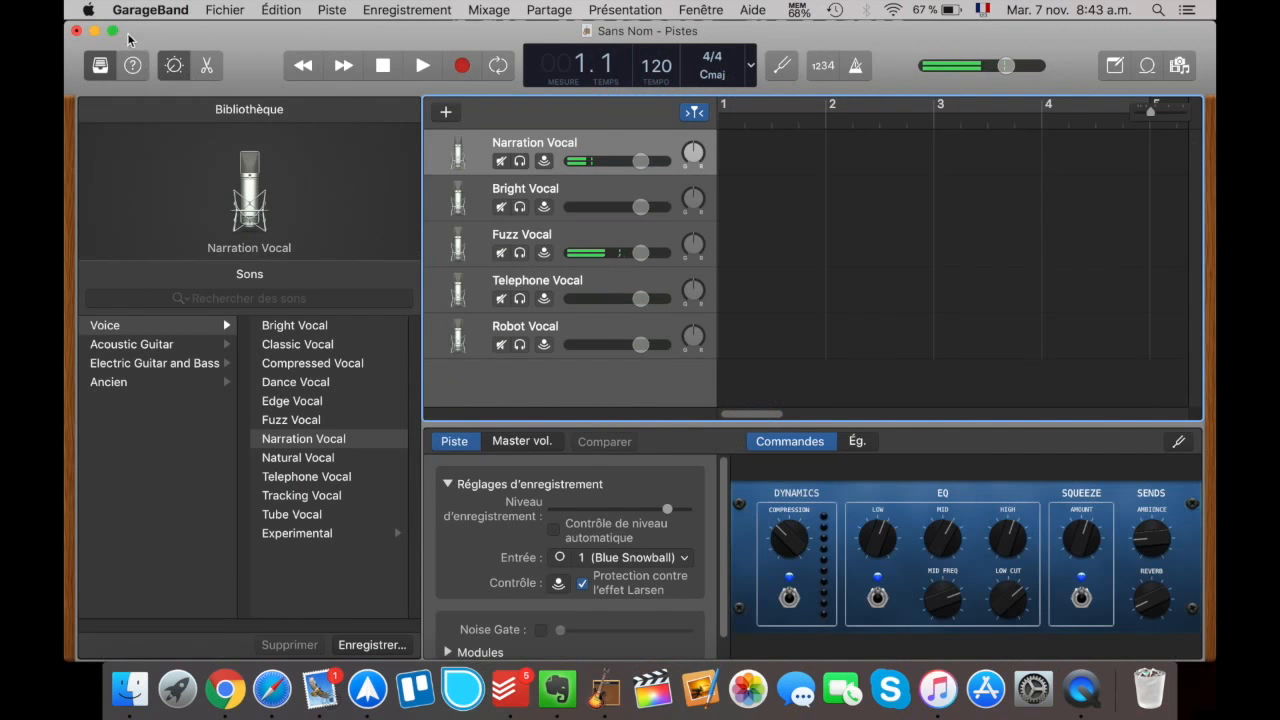
pyautogui.click(113, 31)
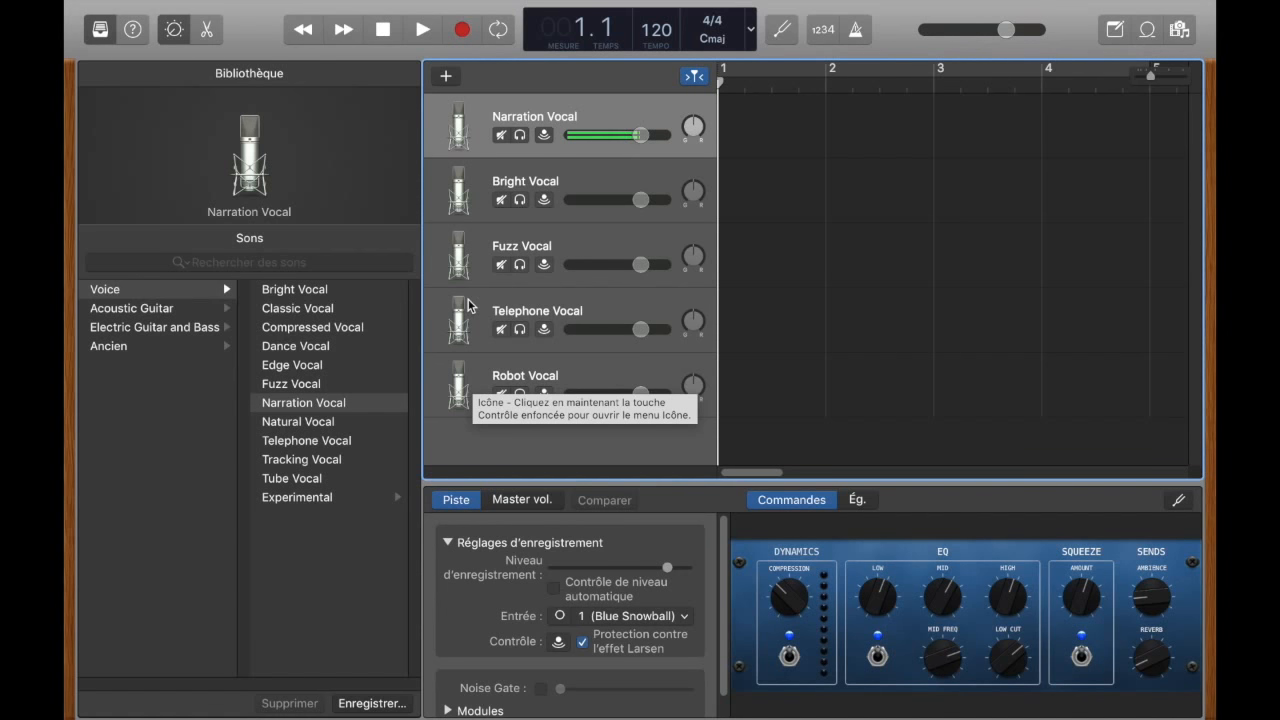
# Delete the Robot Vocal, Telephone Vocal, Fuzz Vocal and Bright Vocal tracks.
pyautogui.click(474, 374)
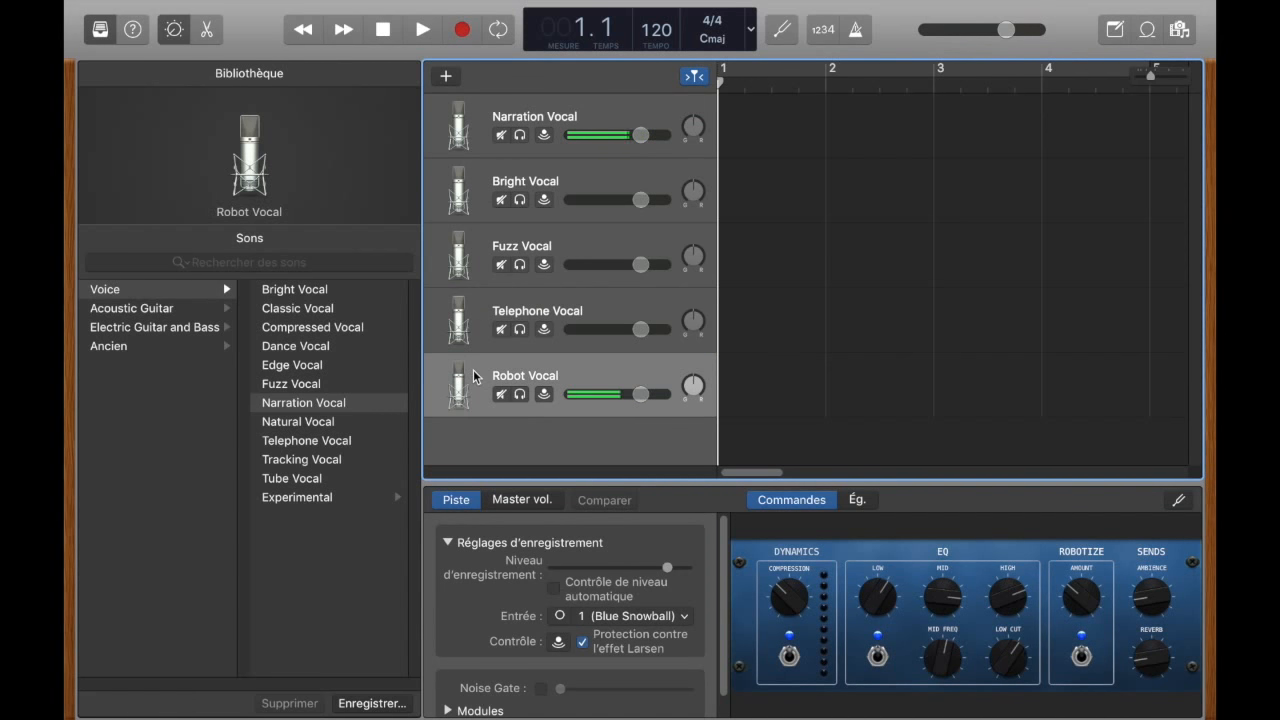
pyautogui.press('super+Delete')
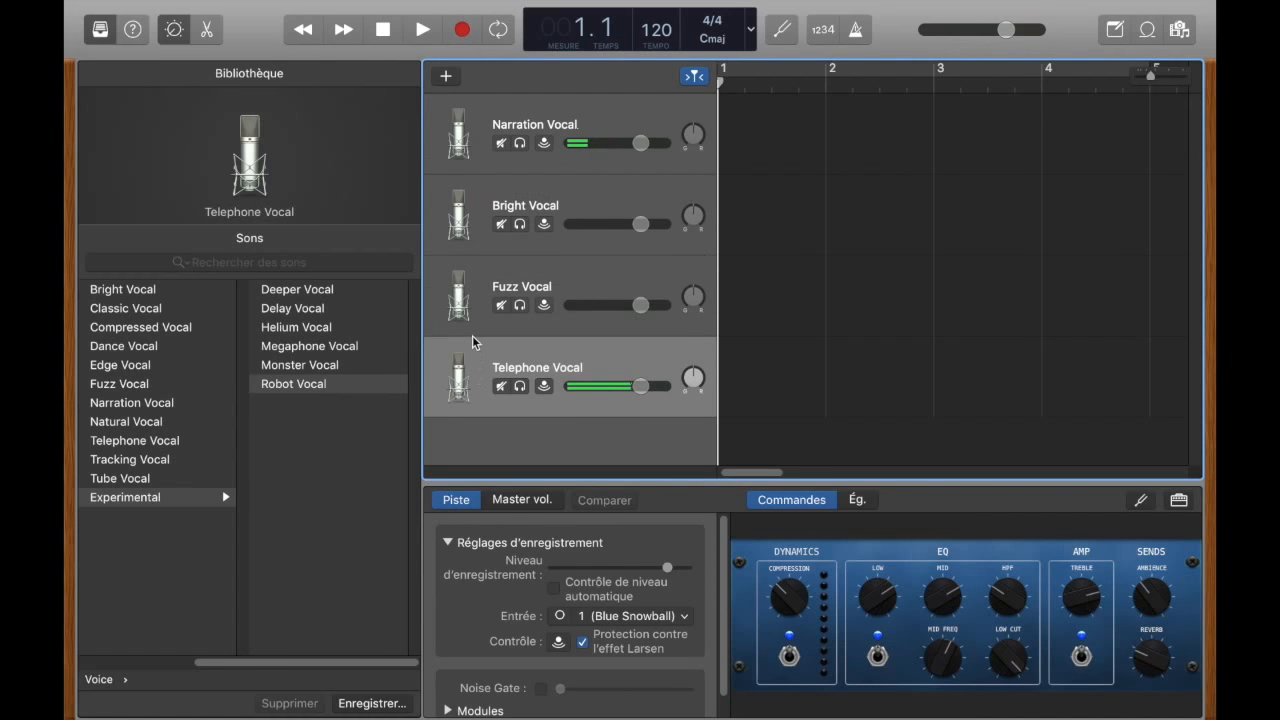
pyautogui.press('super+Delete')
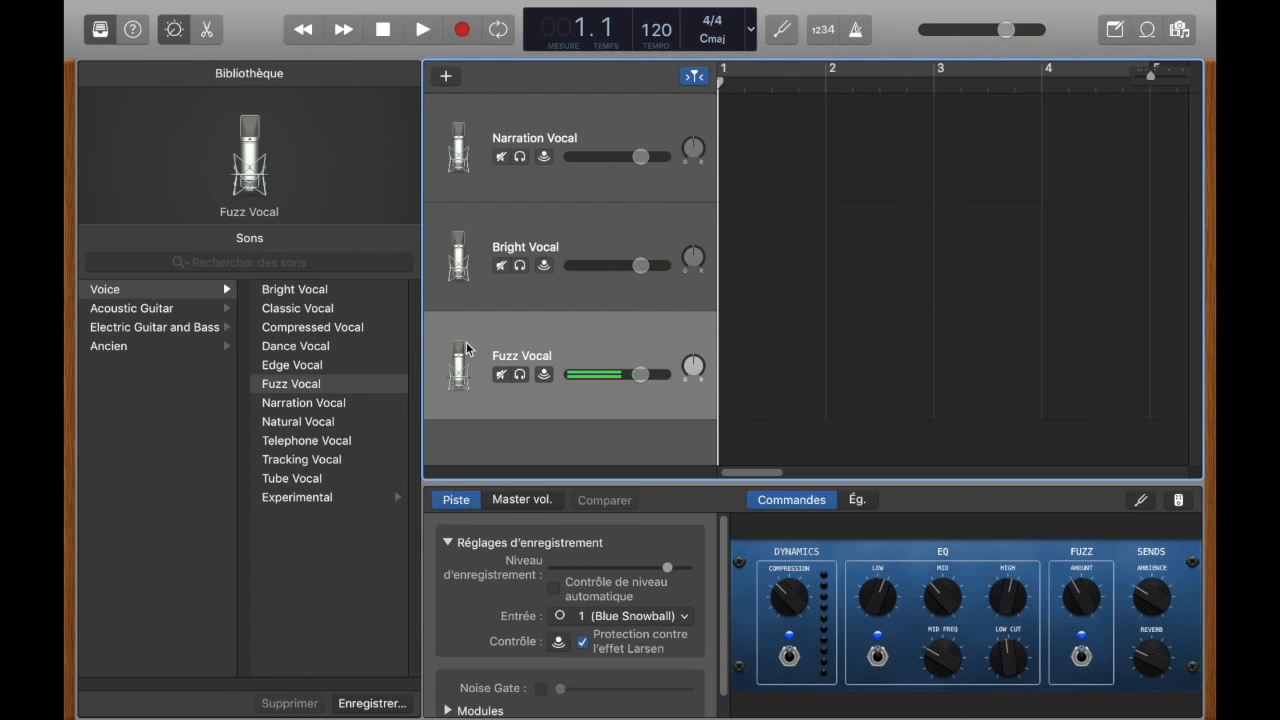
pyautogui.press('super+Delete')
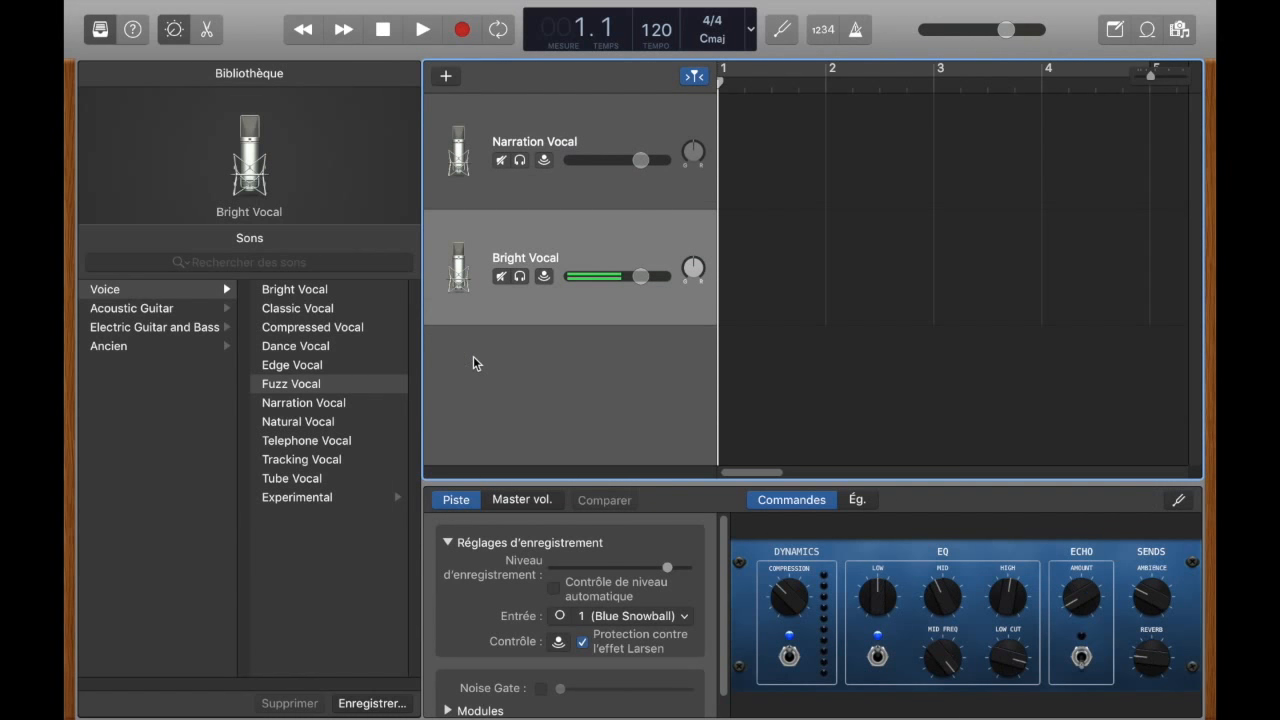
pyautogui.press('super+Delete')
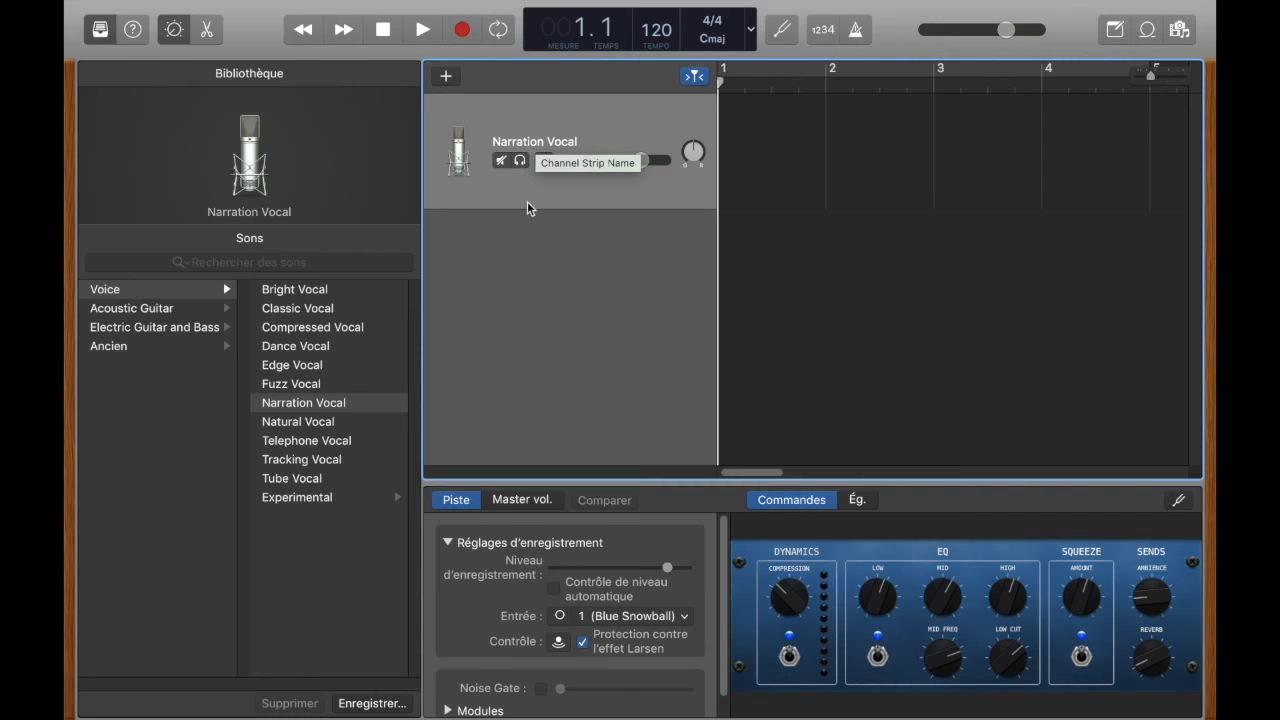
# Add a microphone audio track and delete the Narration Vocal track.
pyautogui.click(447, 78)
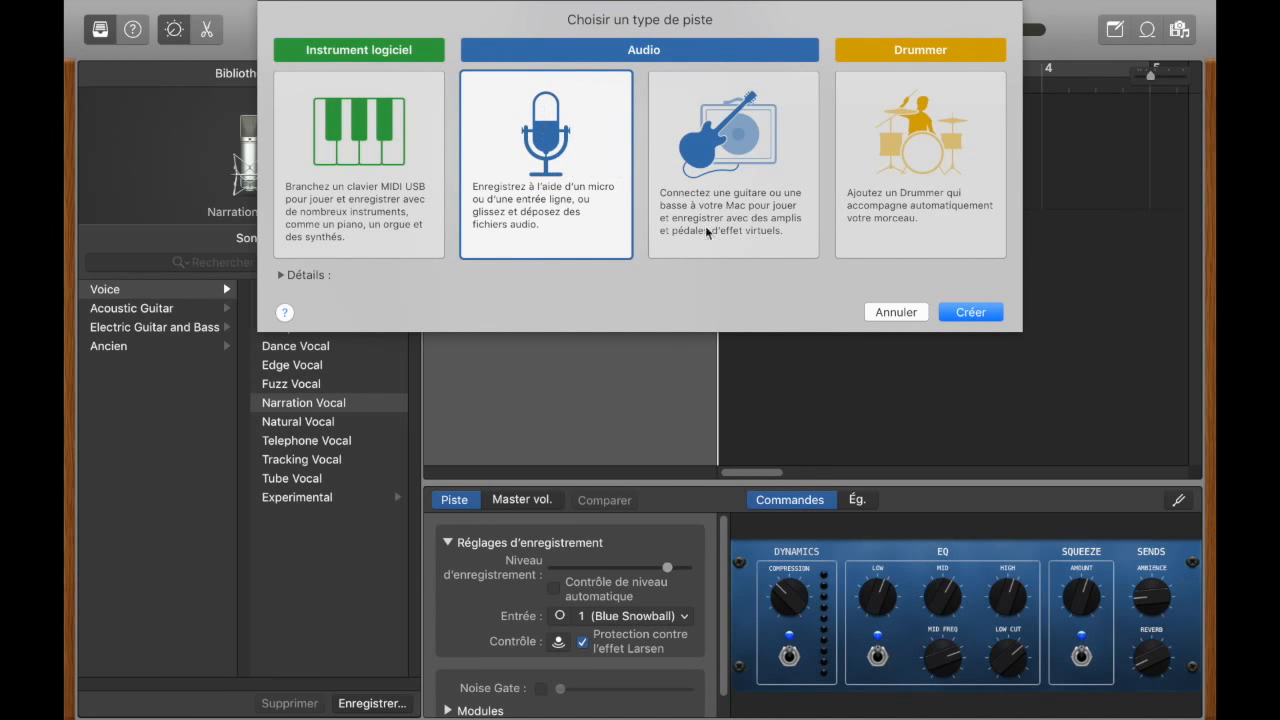
pyautogui.click(970, 312)
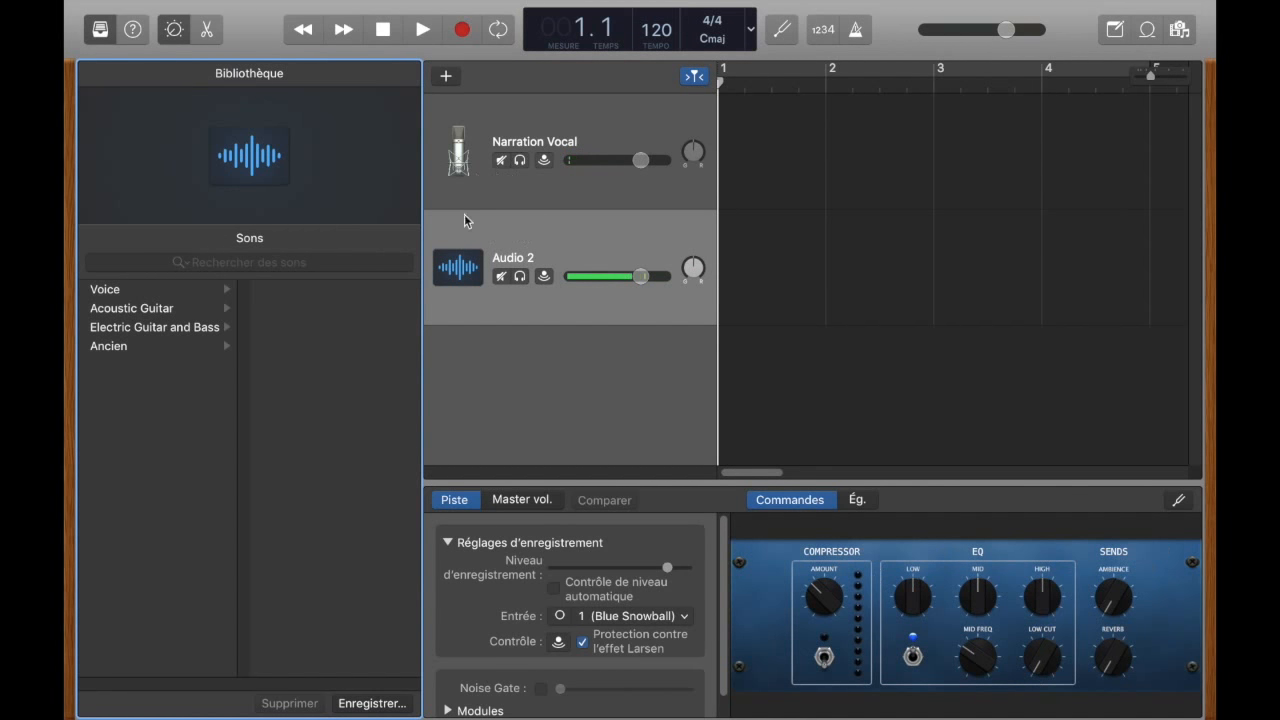
pyautogui.click(463, 176)
pyautogui.press('super+BackSpace')
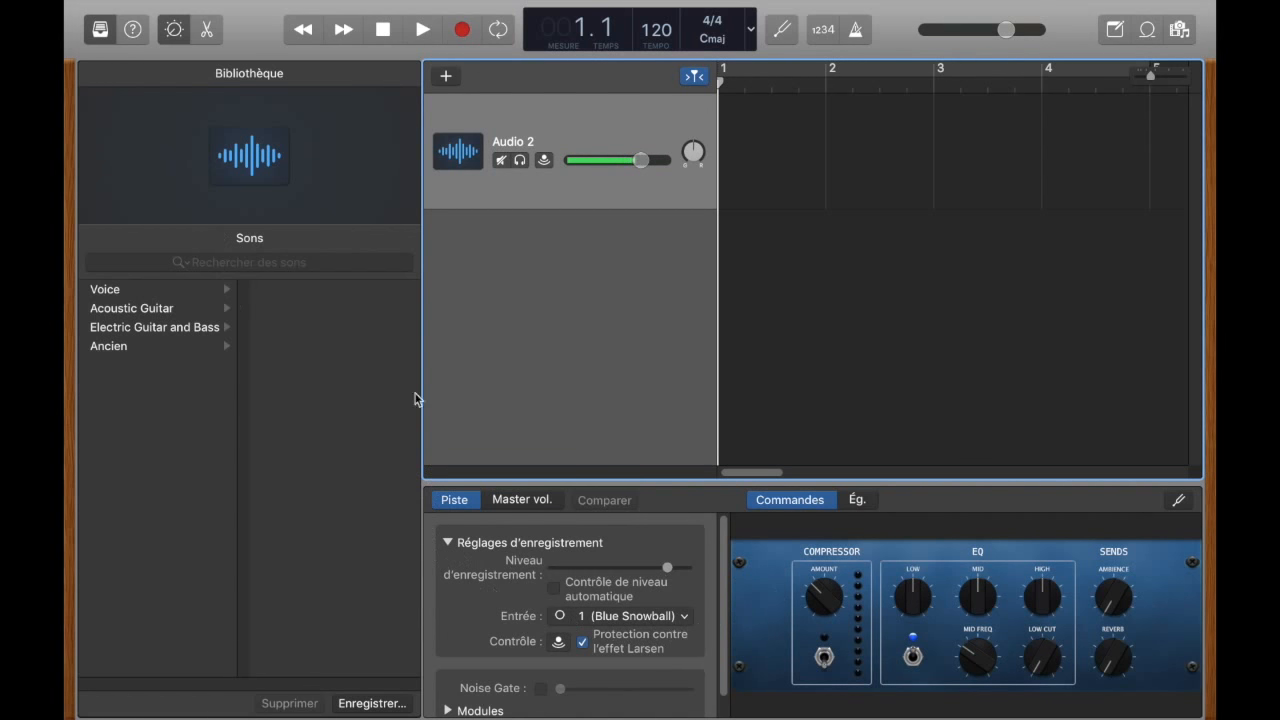
# Hide the sound library and Smart Controls, and set the counter's display mode to Durée.
pyautogui.click(104, 30)
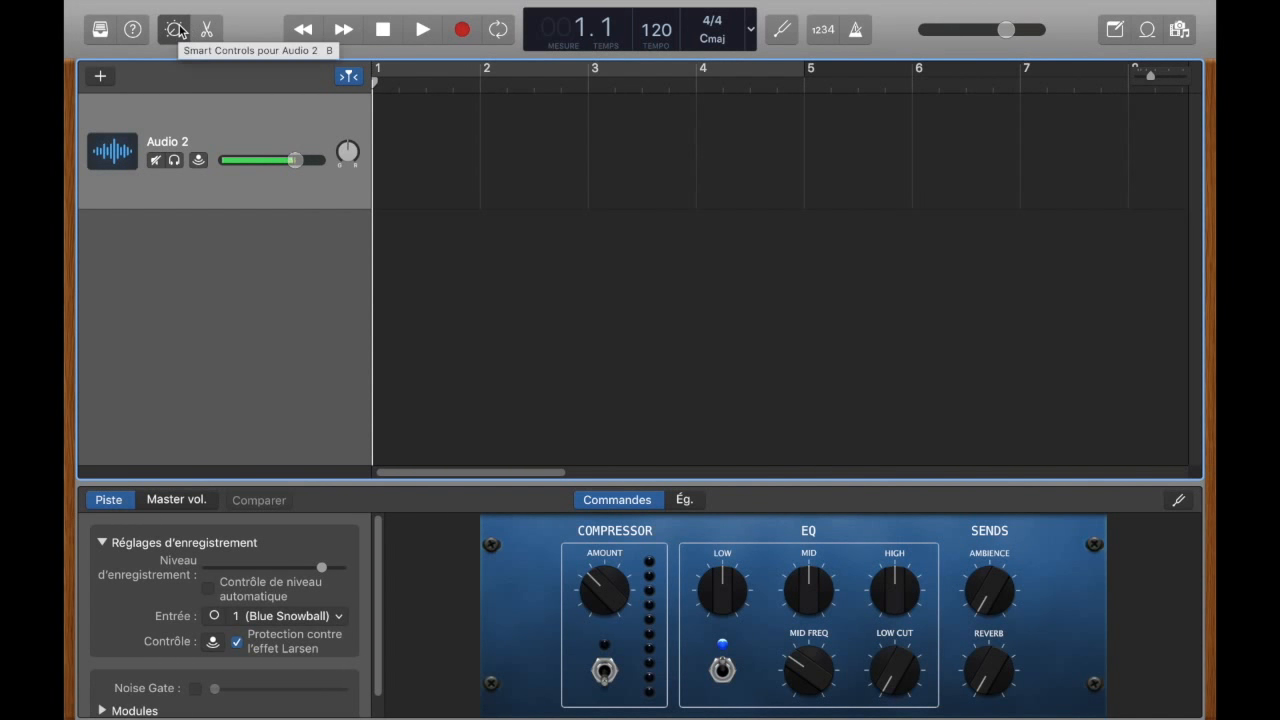
pyautogui.click(176, 30)
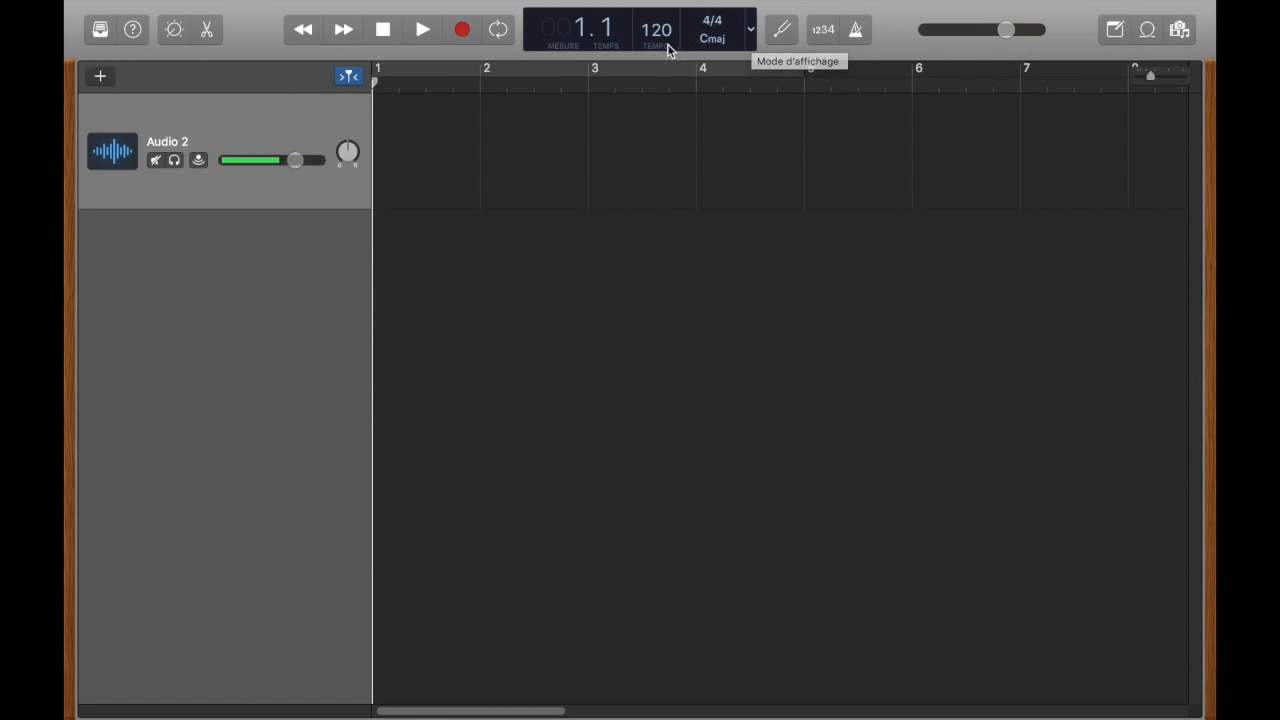
pyautogui.click(755, 39)
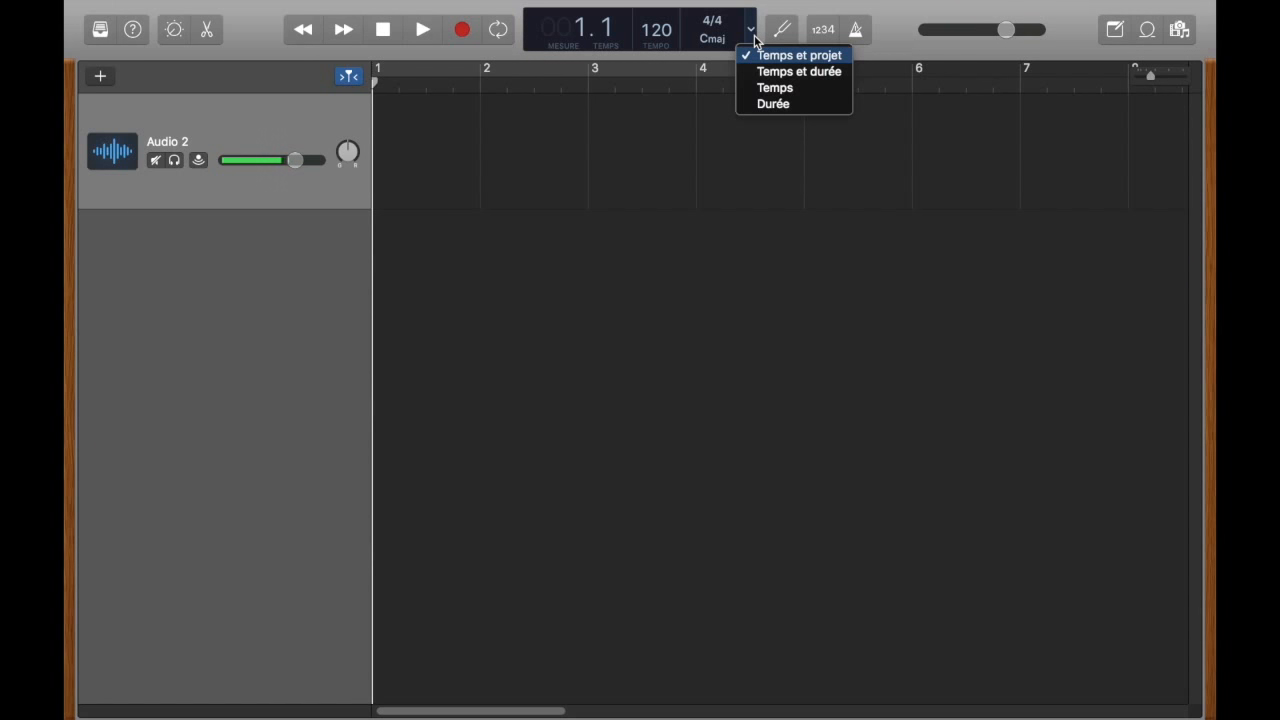
pyautogui.click(752, 37)
pyautogui.click(752, 36)
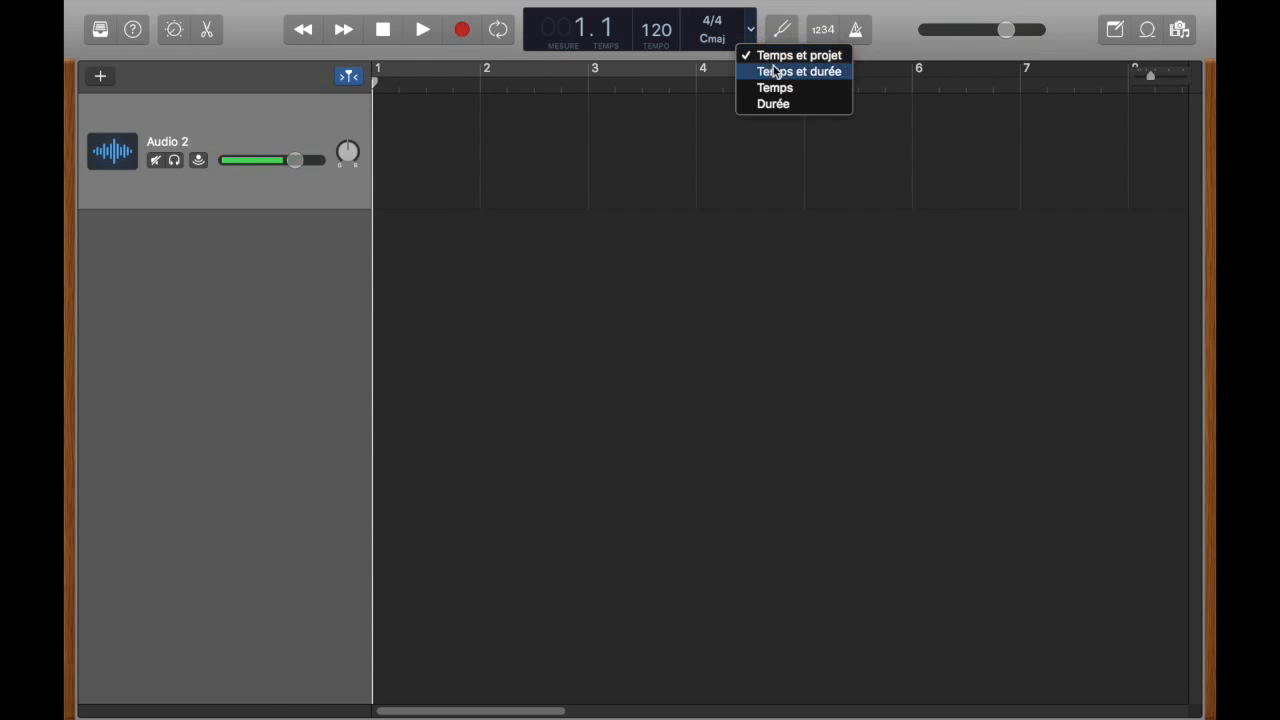
pyautogui.click(794, 105)
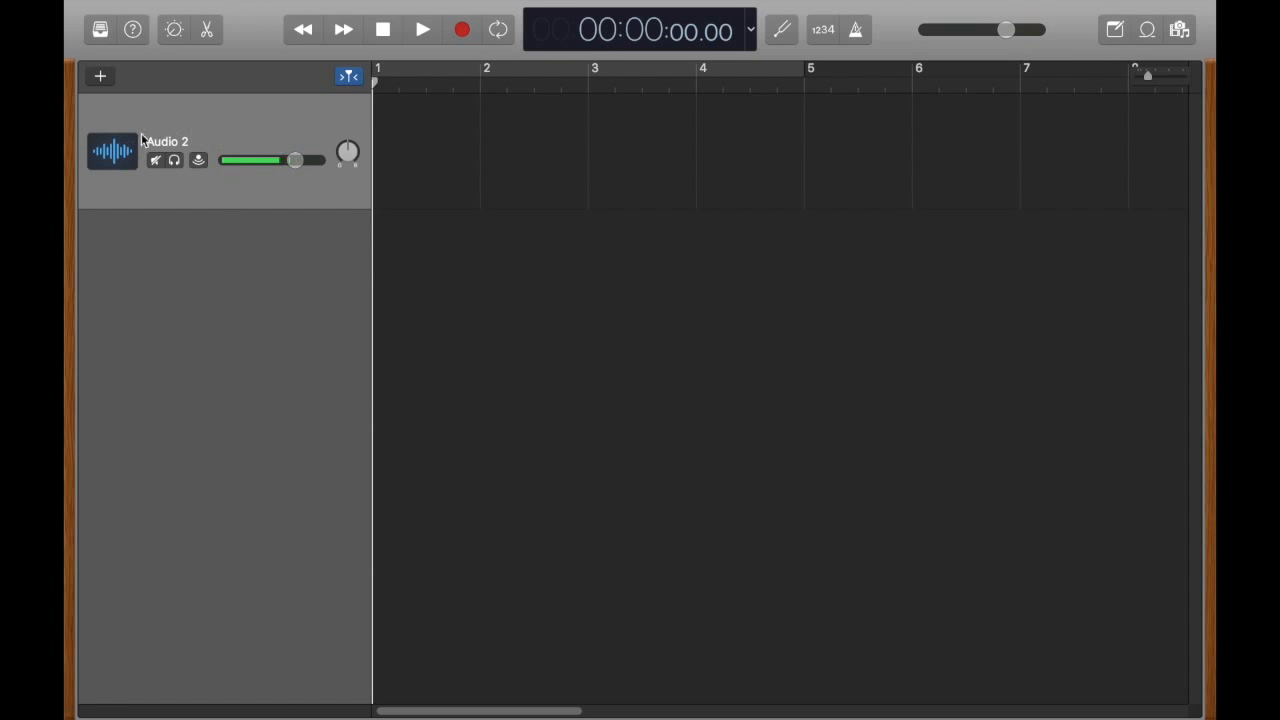
# Add three more microphone audio tracks, and hide the sound library and Smart Controls.
pyautogui.click(102, 80)
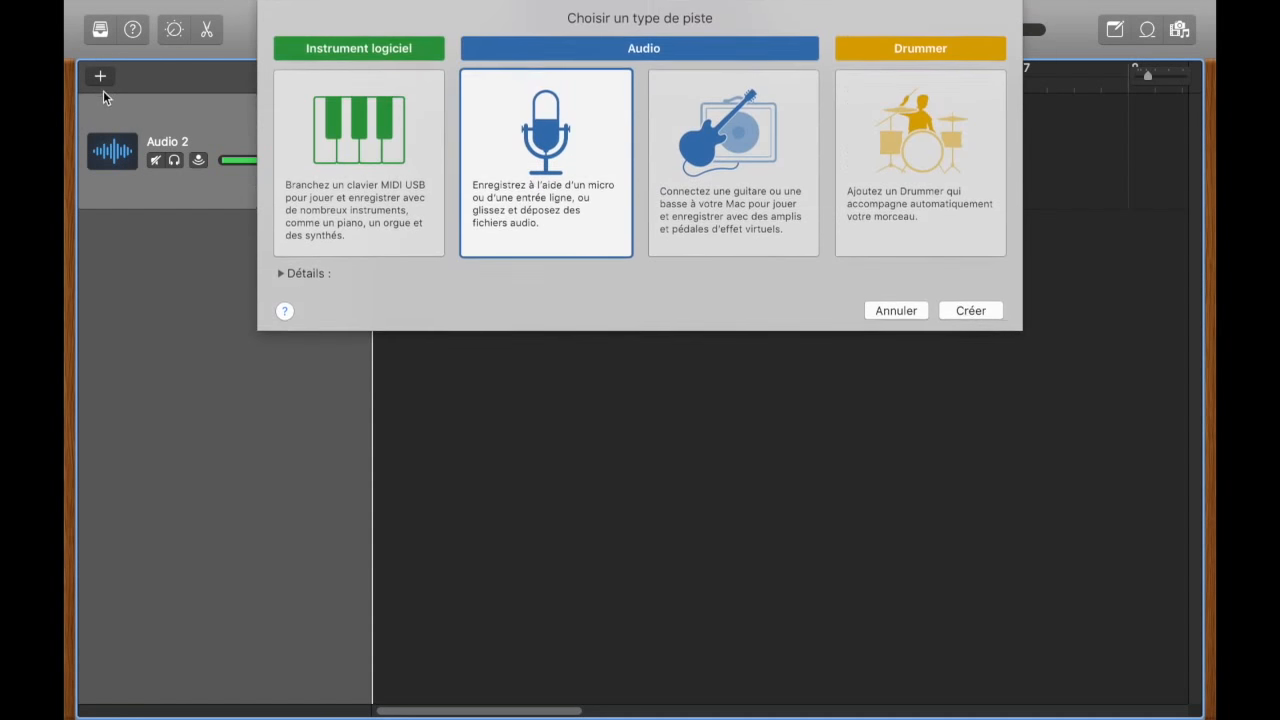
pyautogui.click(970, 313)
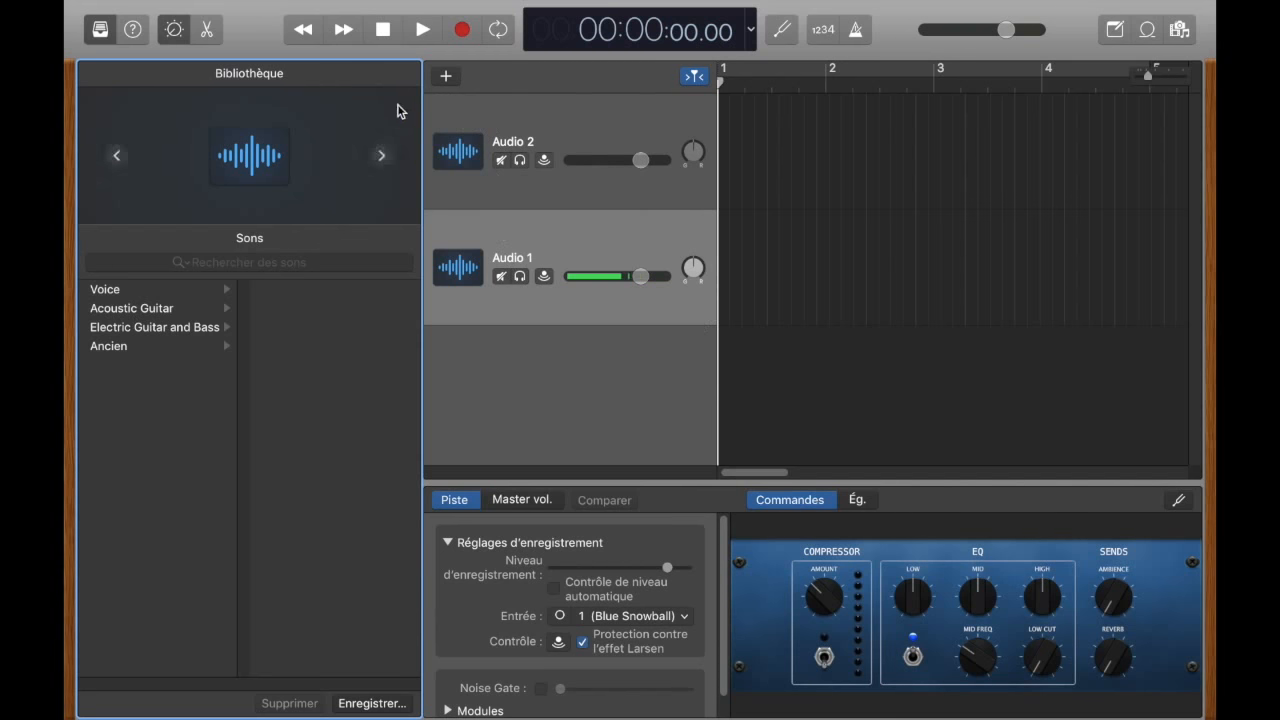
pyautogui.click(446, 76)
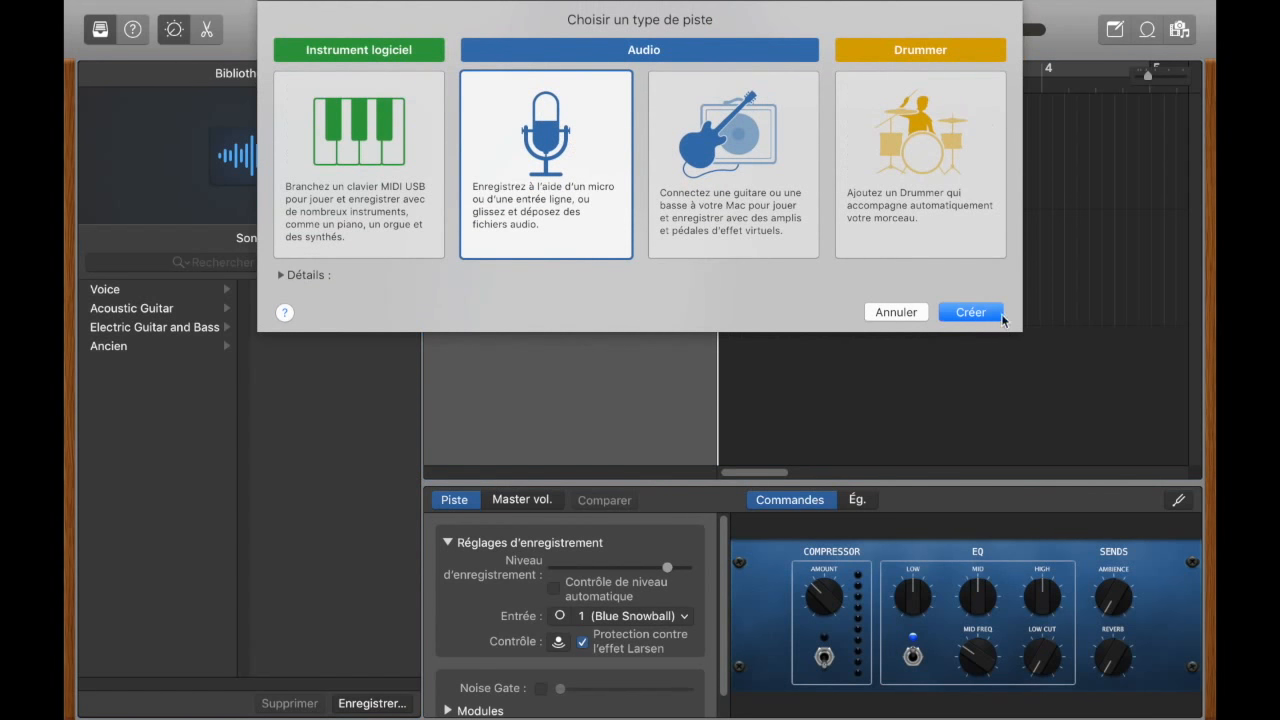
pyautogui.click(993, 314)
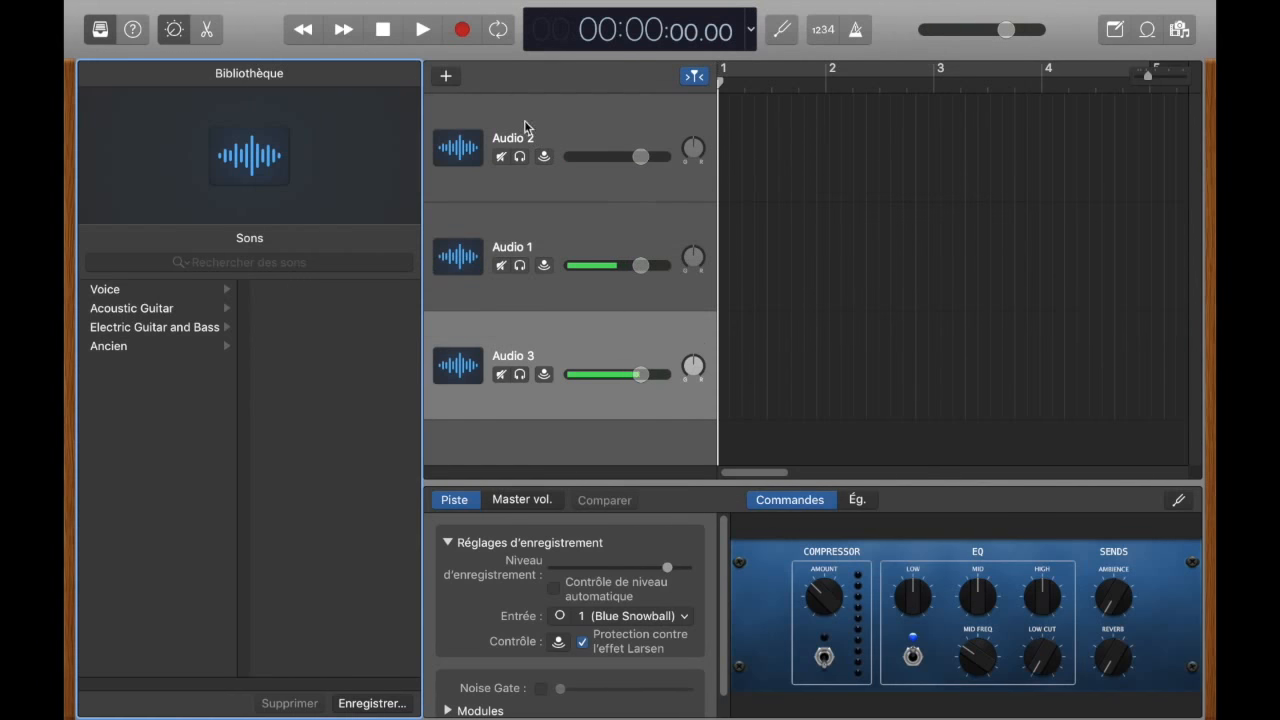
pyautogui.click(457, 78)
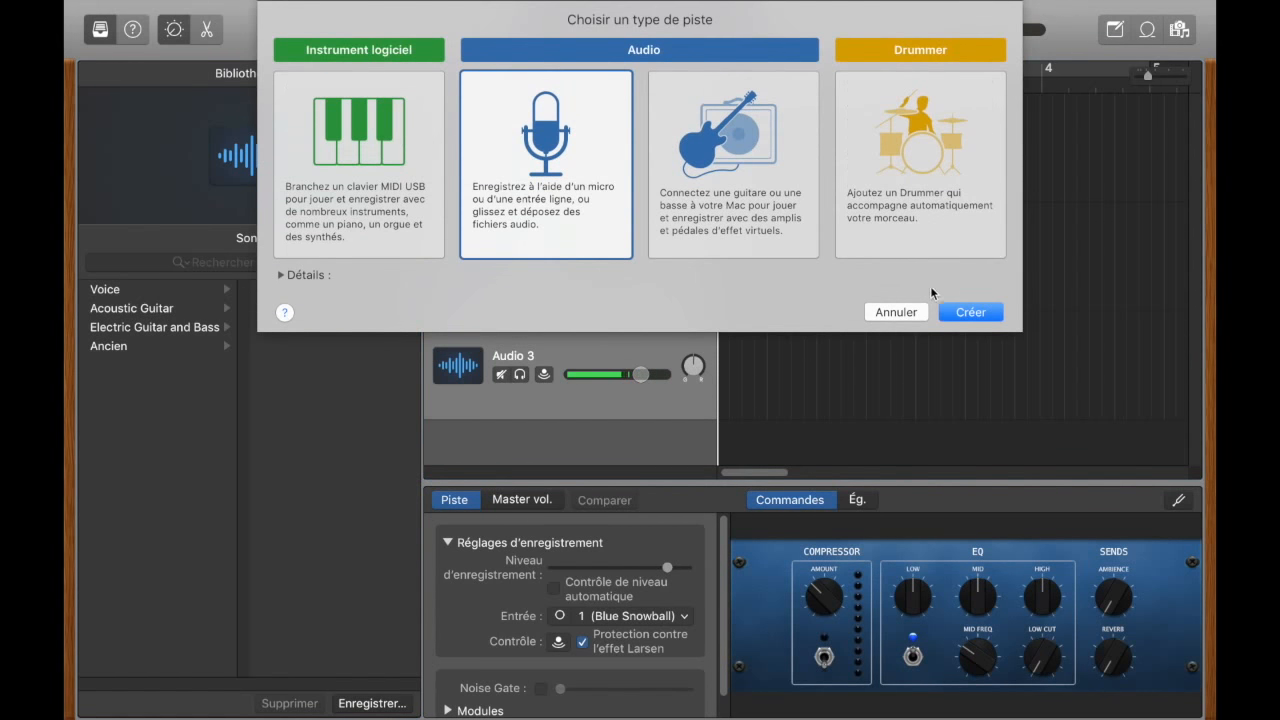
pyautogui.click(950, 313)
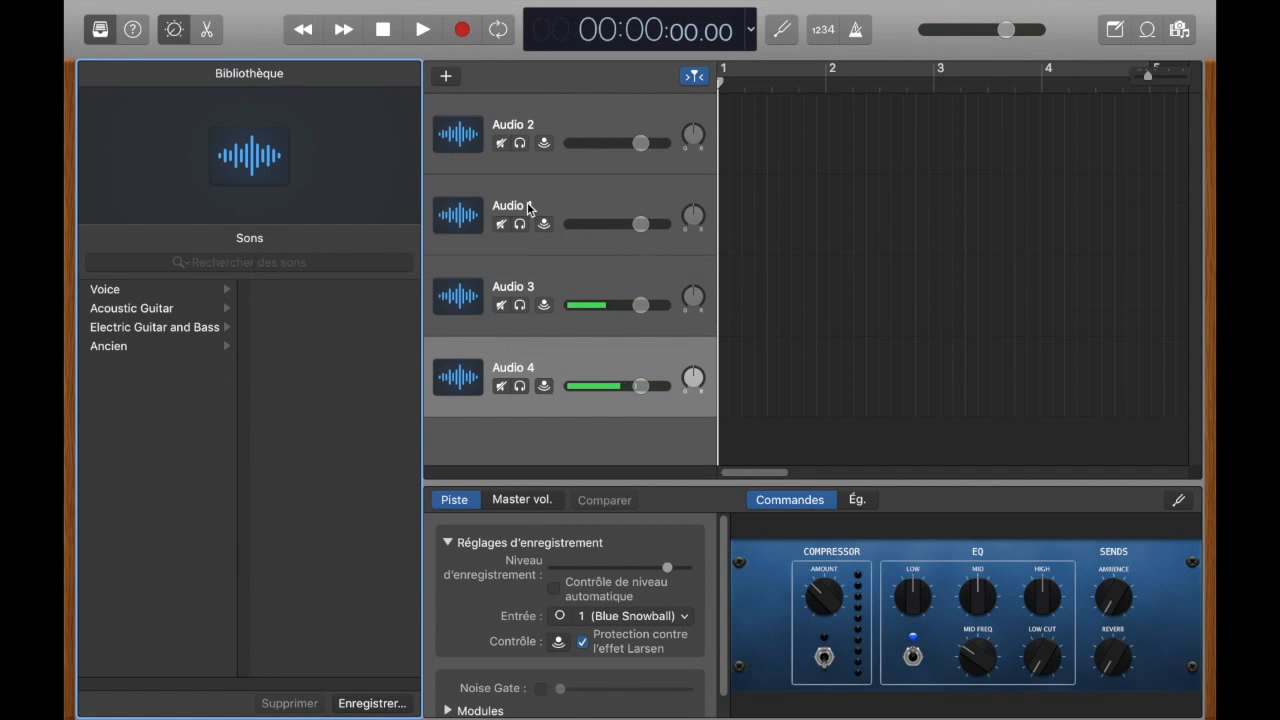
pyautogui.click(174, 29)
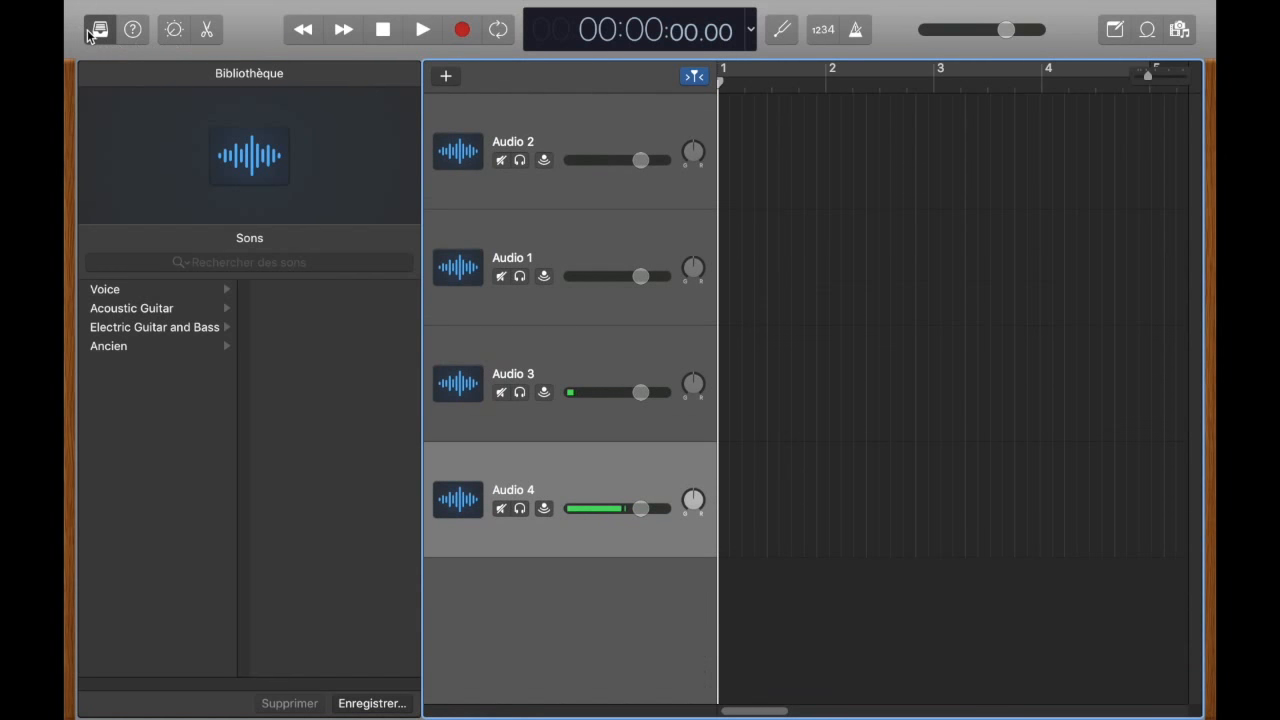
pyautogui.click(97, 30)
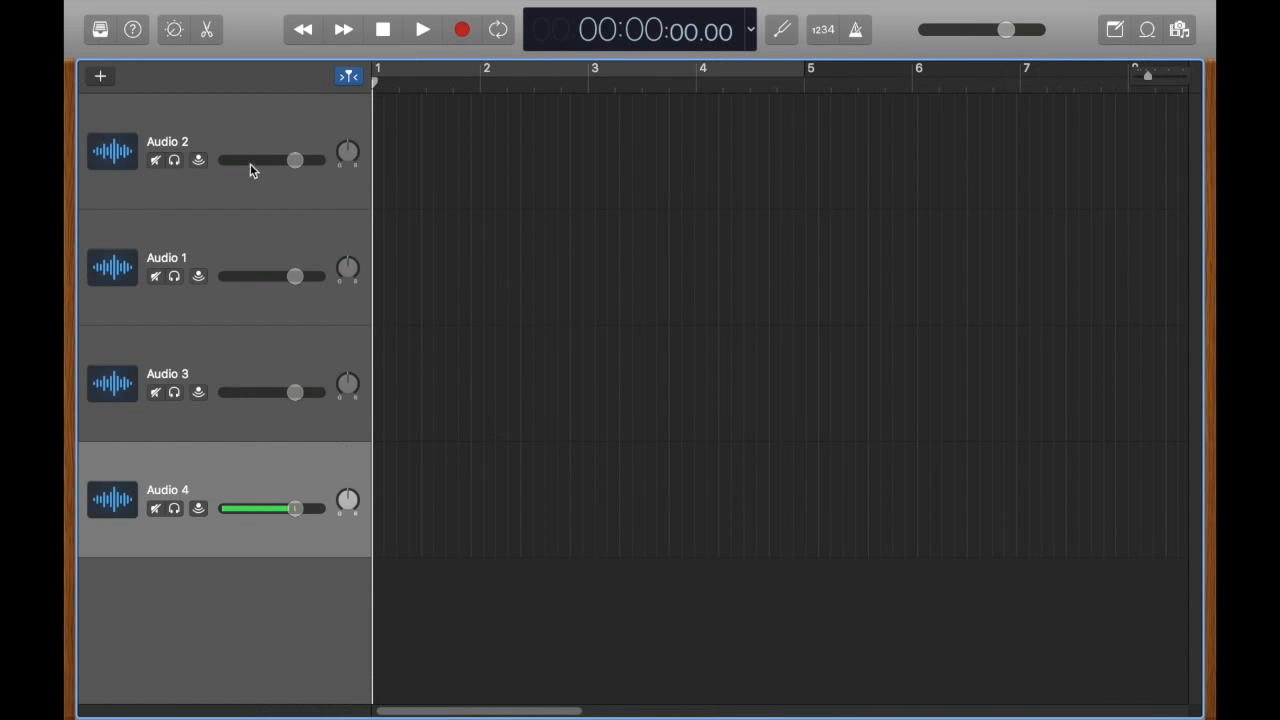
# Move the Audio 1 track above Audio 2 and rename it jingle.
pyautogui.moveTo(266, 211); pyautogui.dragTo(266, 142)
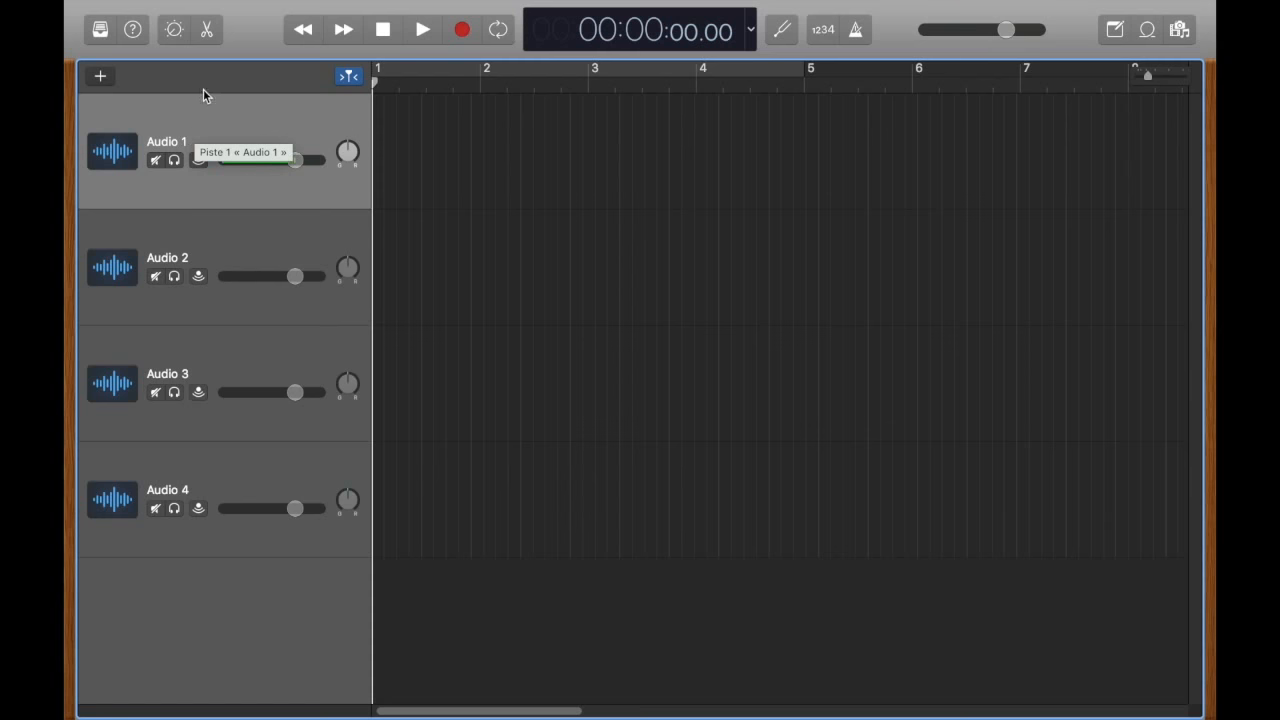
pyautogui.rightClick(183, 143)
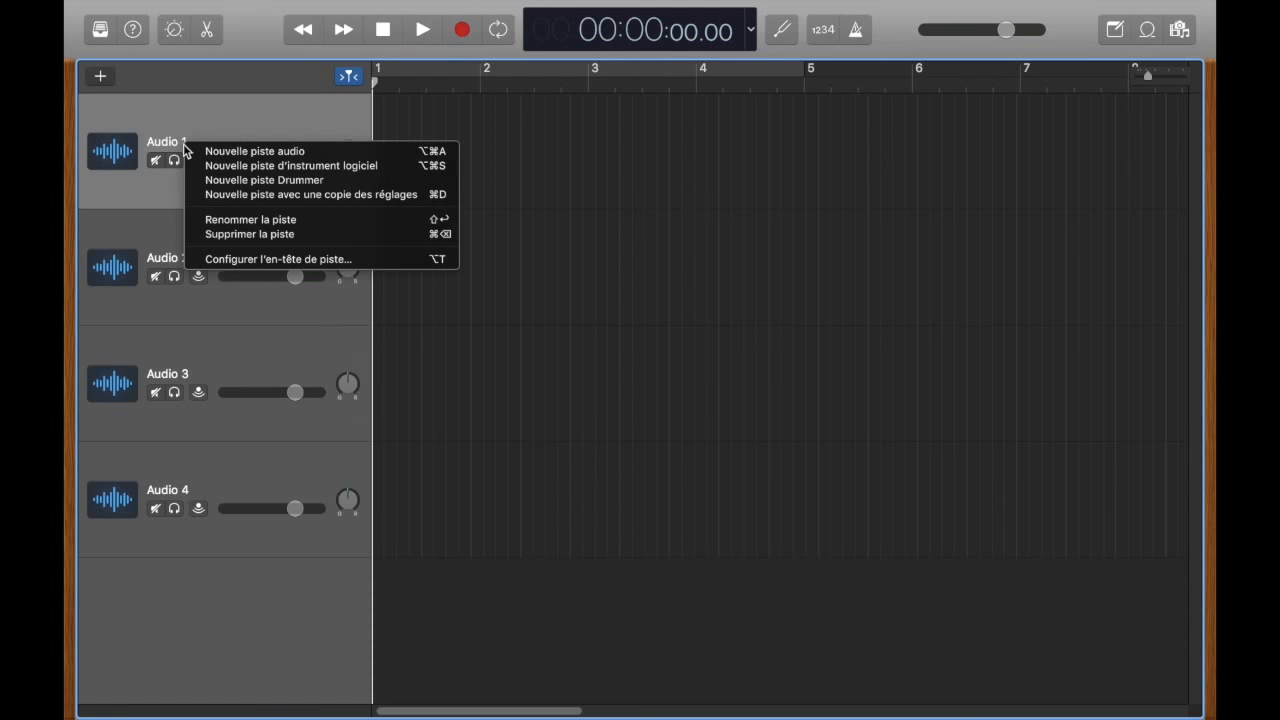
pyautogui.click(221, 218)
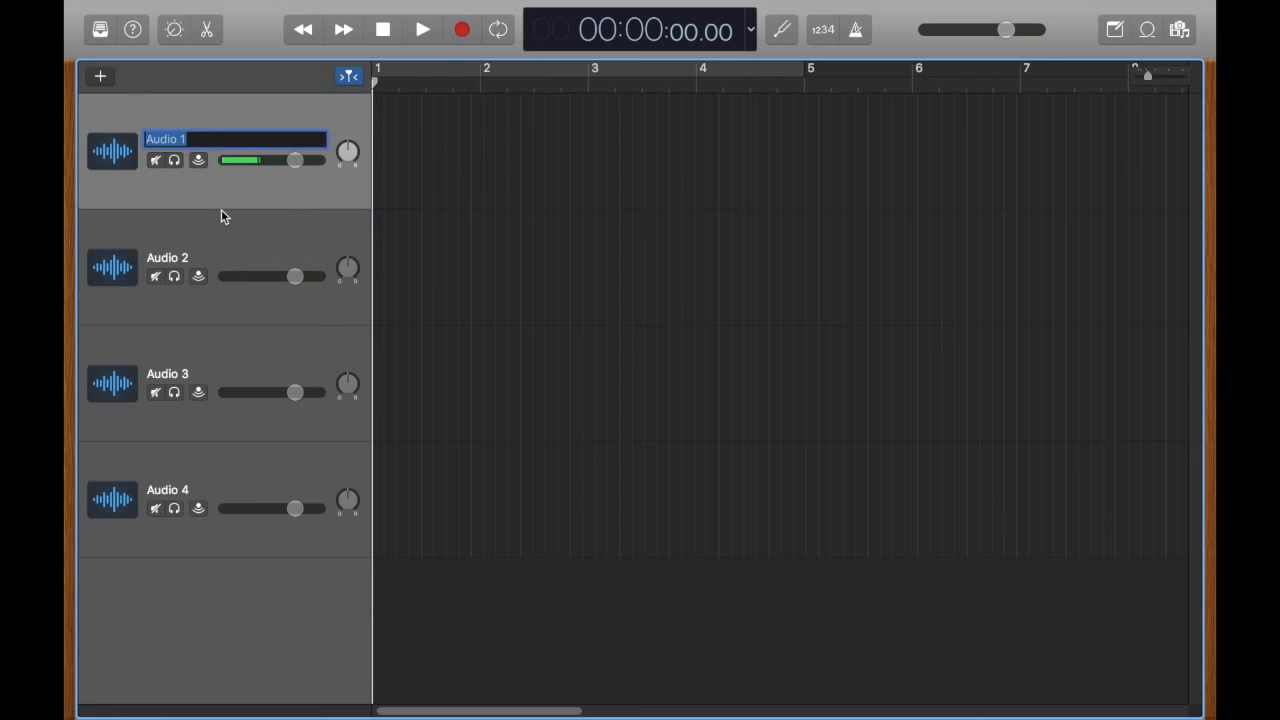
pyautogui.write('jingle')
pyautogui.press('Return')
# Rename the Audio 2 track as principale.
pyautogui.click(205, 247)
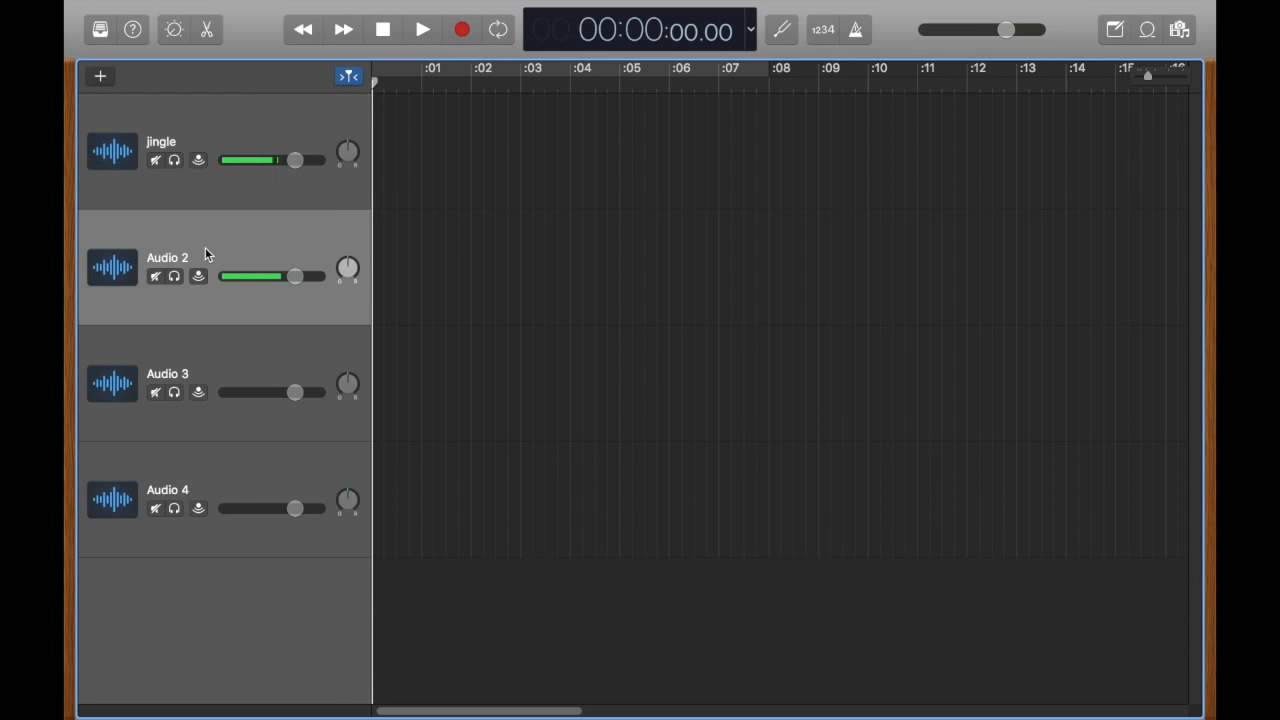
pyautogui.rightClick(208, 246)
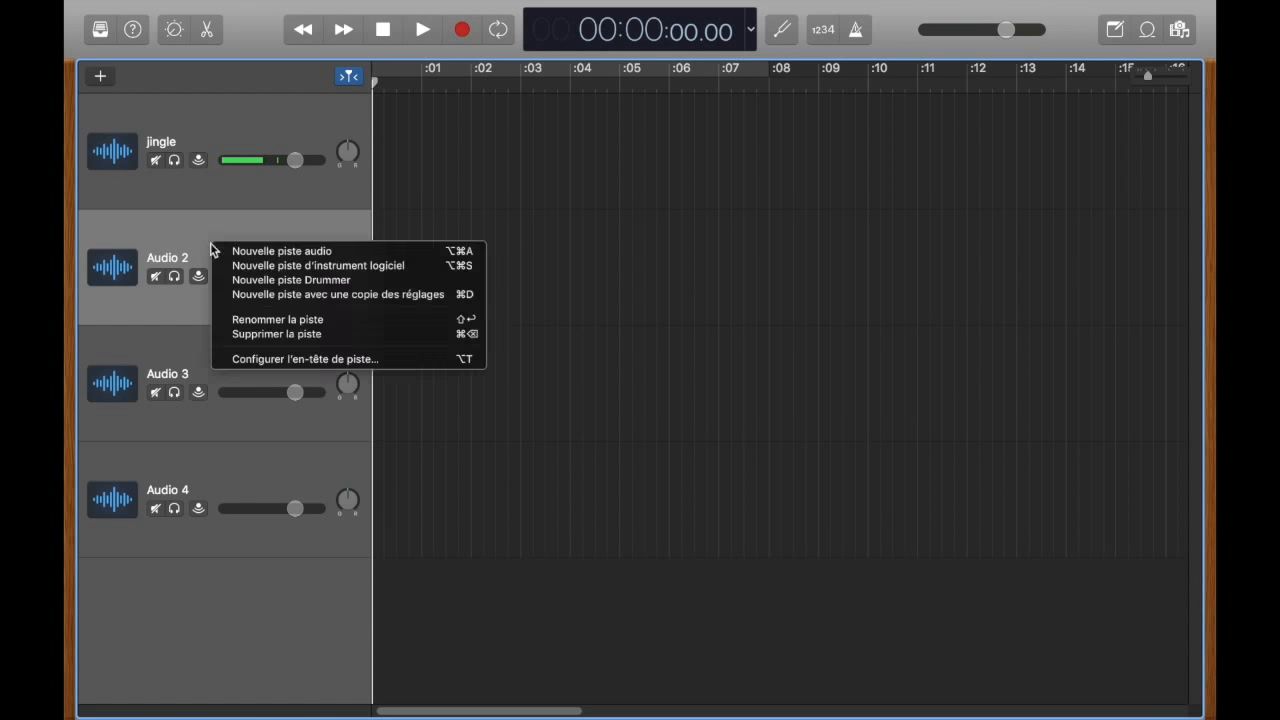
pyautogui.click(330, 326)
pyautogui.write('P')
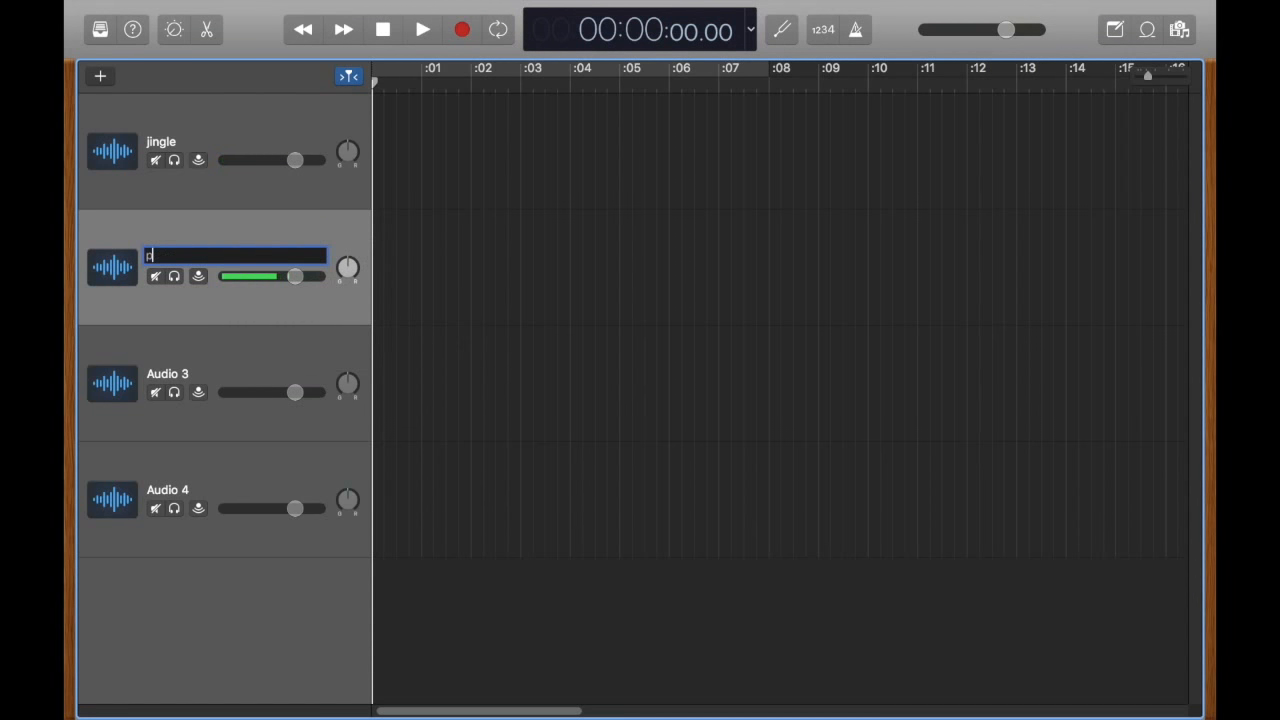
pyautogui.write('rincipale')
# Rename the Audio 3 track as annexe.
pyautogui.click(233, 373)
pyautogui.rightClick(195, 375)
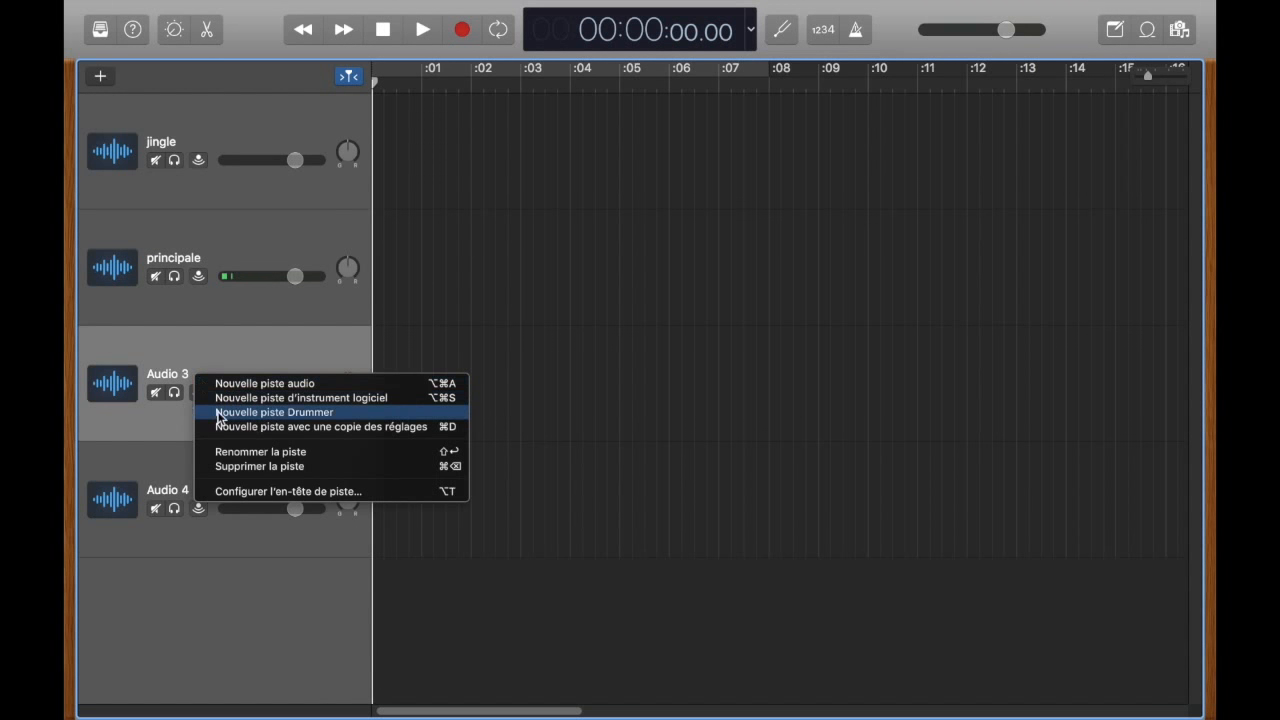
pyautogui.click(256, 452)
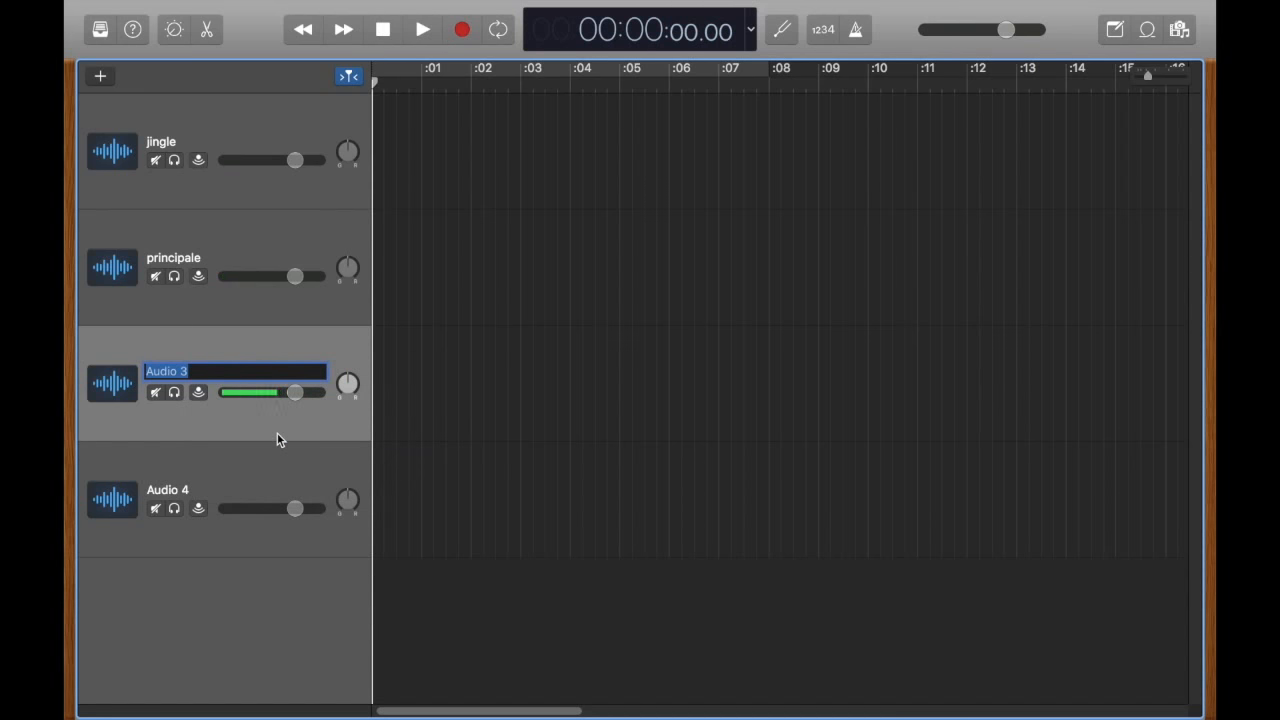
pyautogui.write('annexe')
# Rename the Audio 4 track as outro.
pyautogui.click(219, 469)
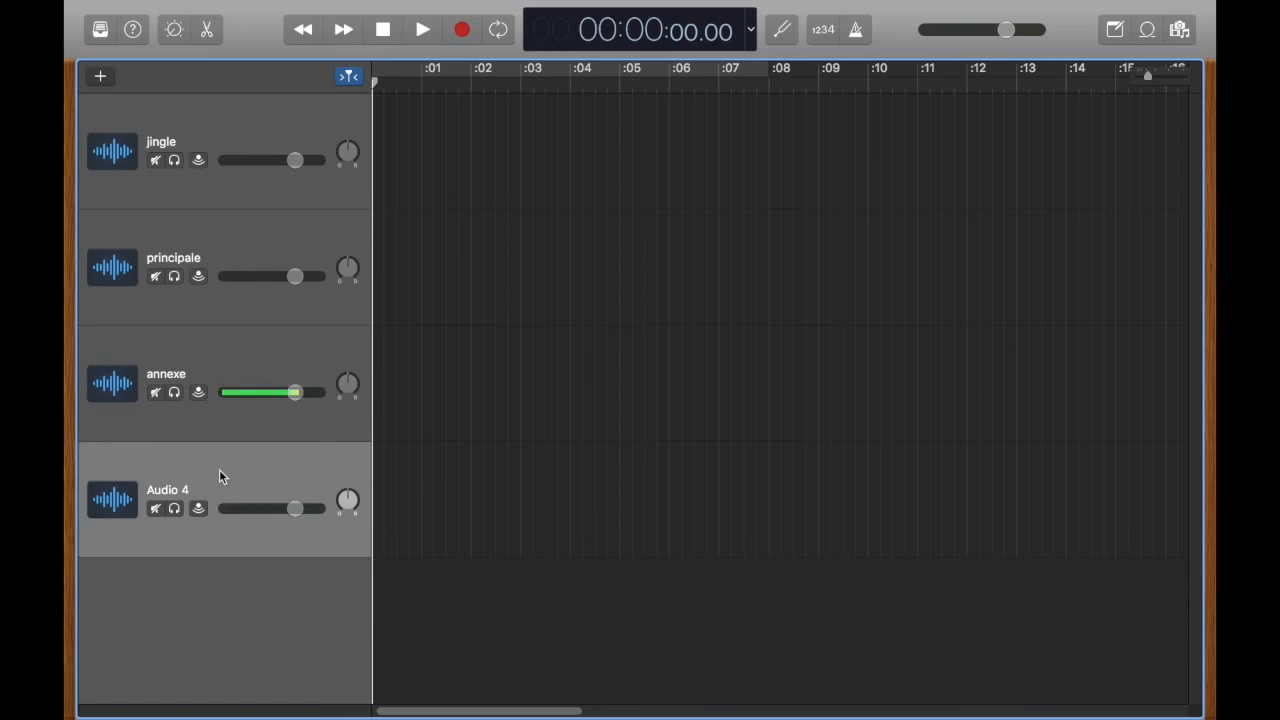
pyautogui.rightClick(193, 494)
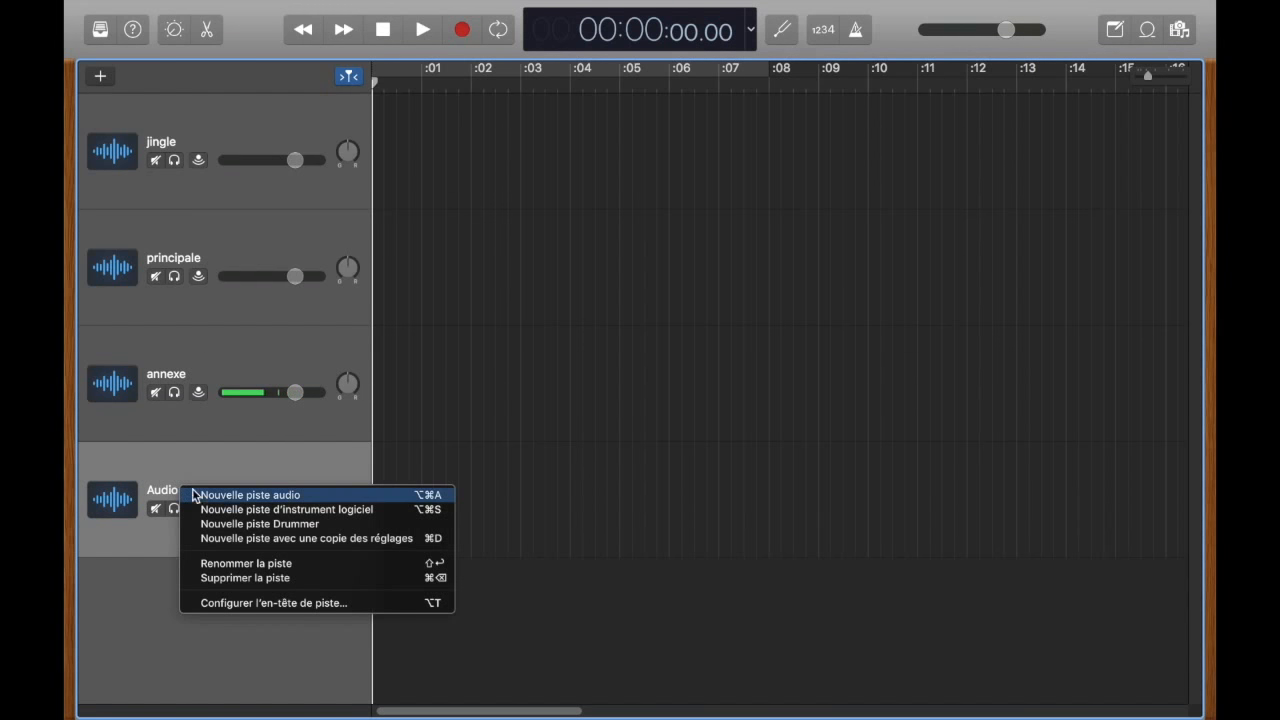
pyautogui.click(249, 565)
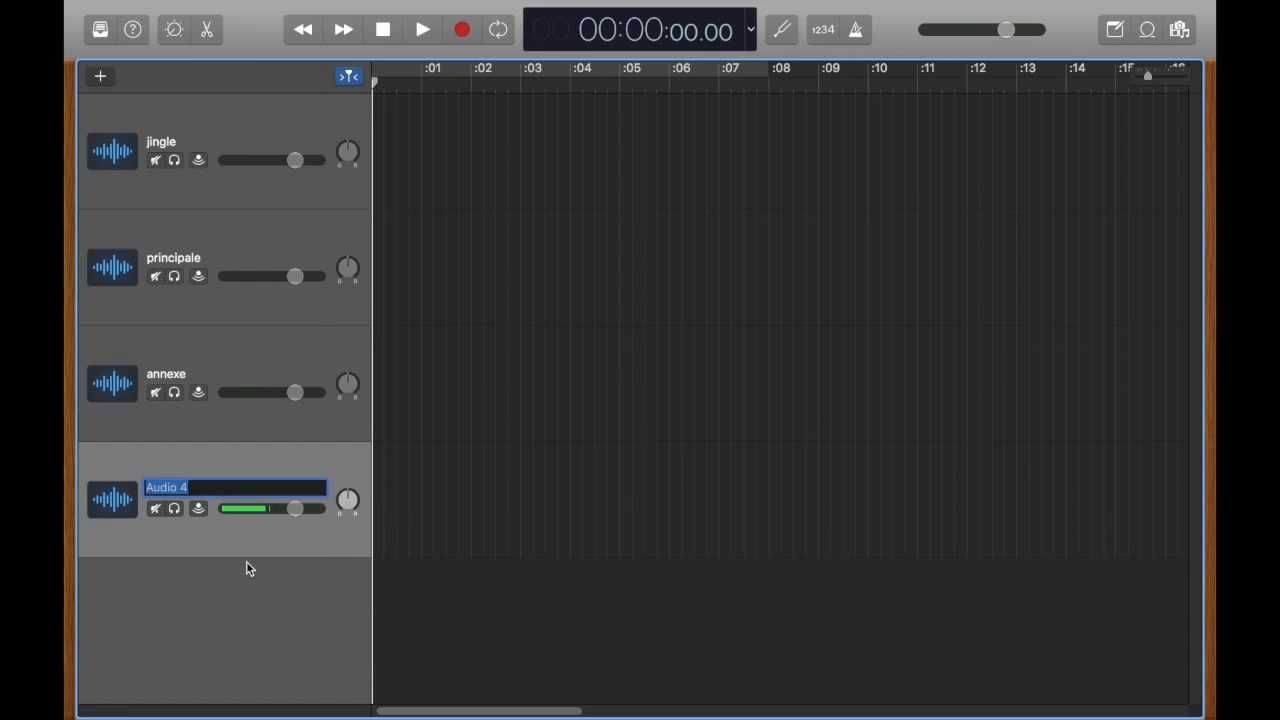
pyautogui.write('outpu')
pyautogui.press('BackSpace')
pyautogui.press('BackSpace')
pyautogui.press('Return')
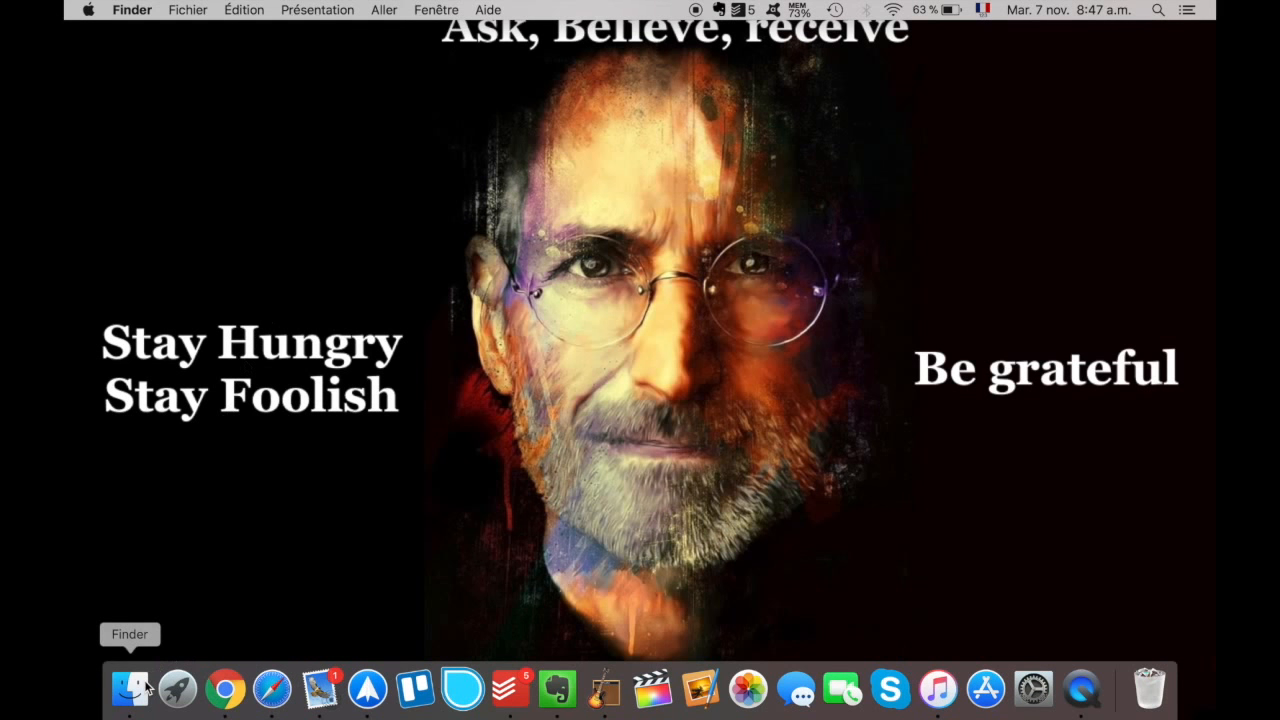
# Switch to Finder and import Introjingle.mp3 from the Podcast folder onto the start of the jingle track.
pyautogui.click(132, 686)
pyautogui.doubleClick(461, 185)
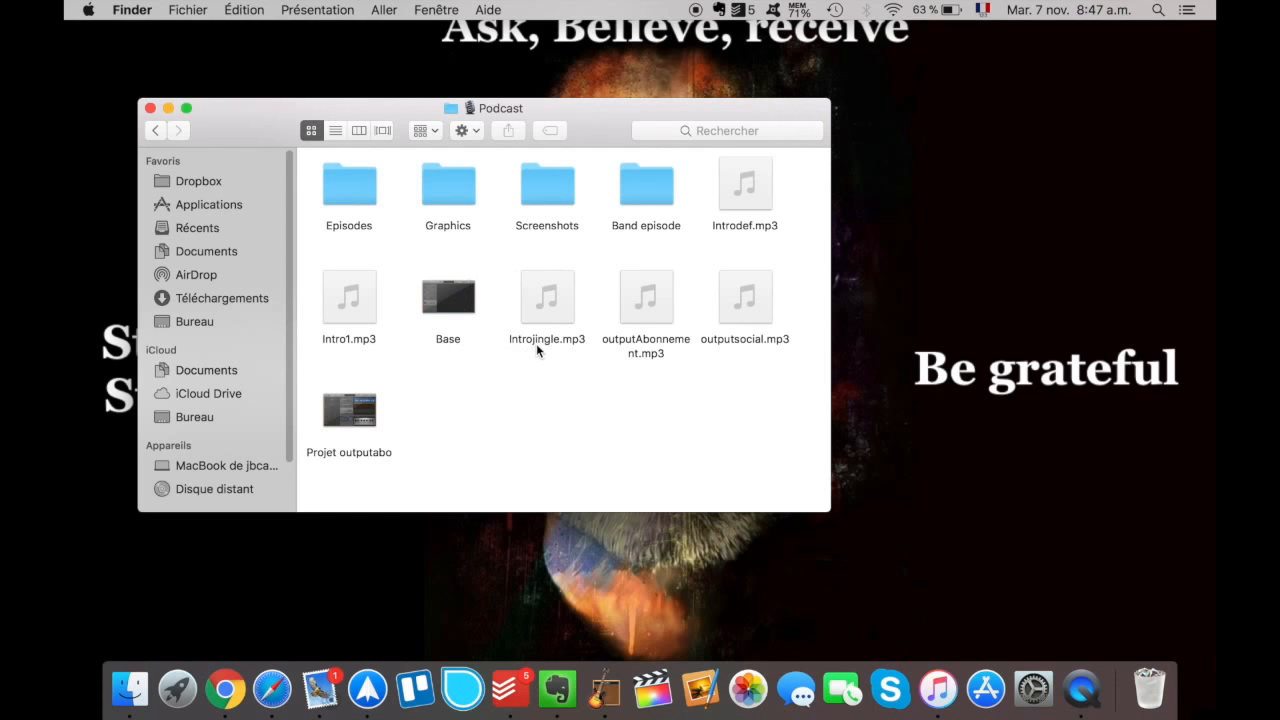
pyautogui.moveTo(541, 342); pyautogui.dragTo(384, 187)
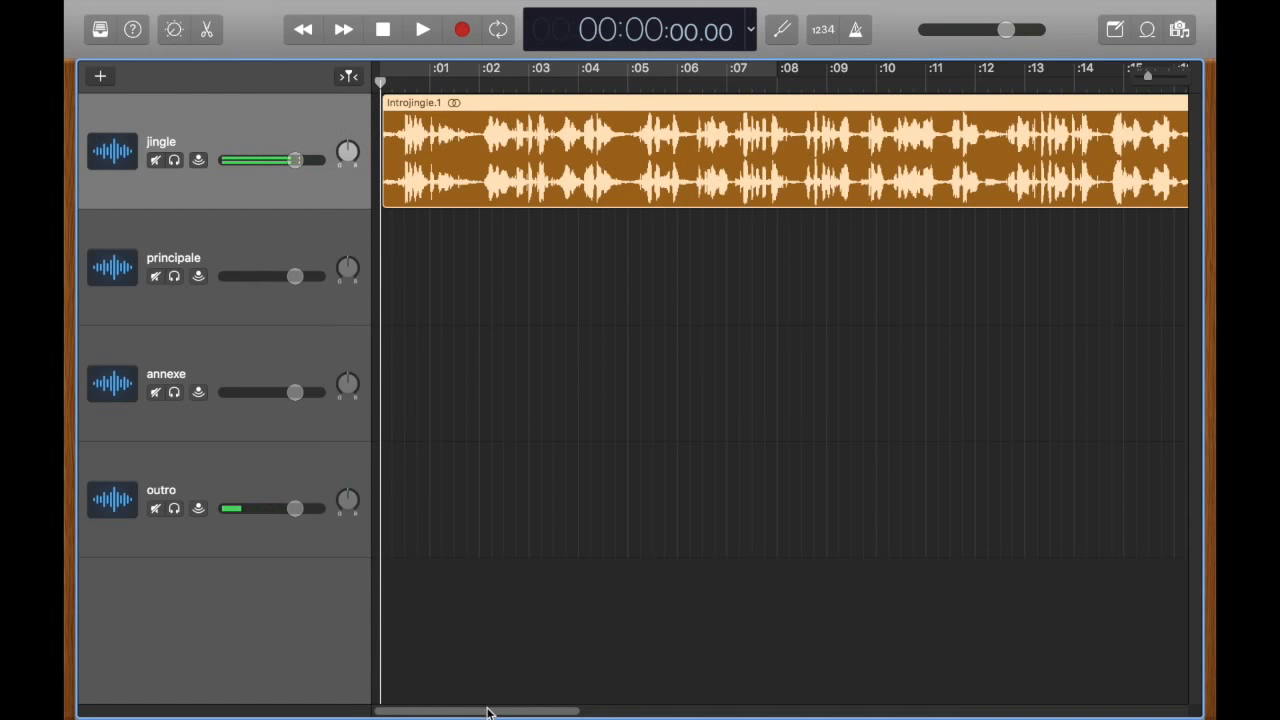
pyautogui.moveTo(489, 711)
pyautogui.mouseDown()
pyautogui.moveTo(718, 713)
pyautogui.moveTo(474, 711)
pyautogui.mouseUp()
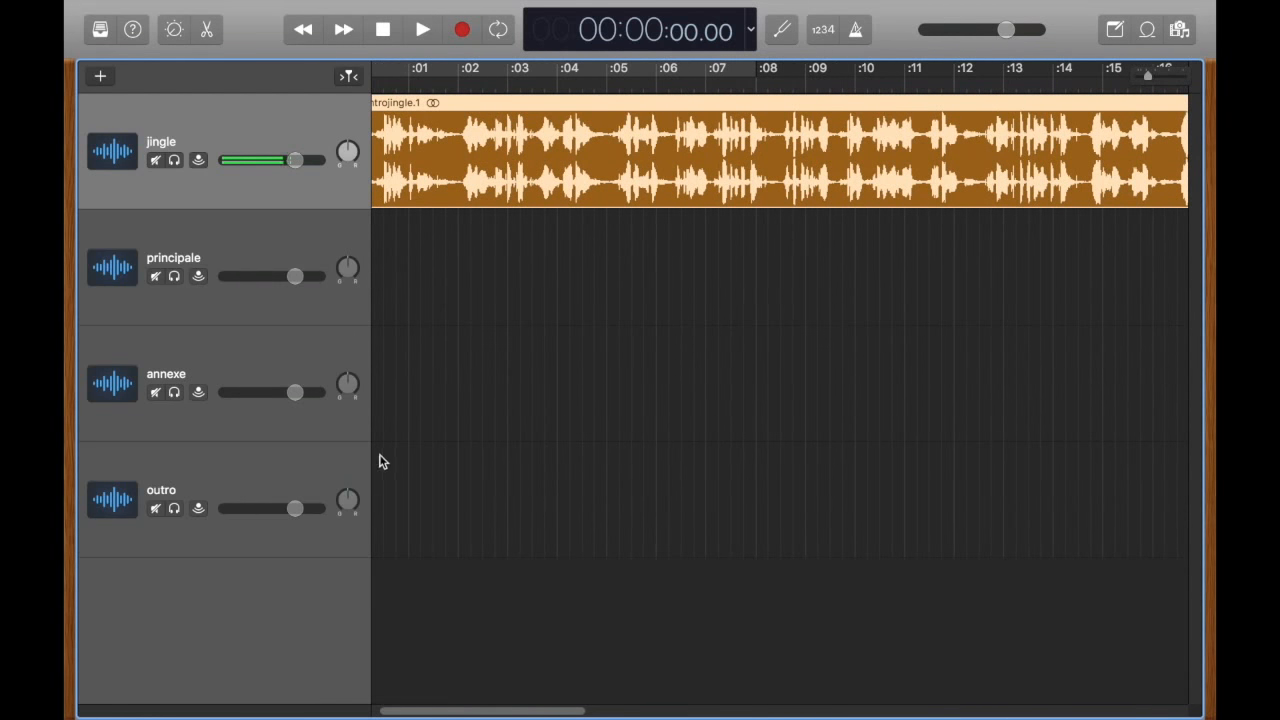
pyautogui.moveTo(563, 708); pyautogui.dragTo(533, 716)
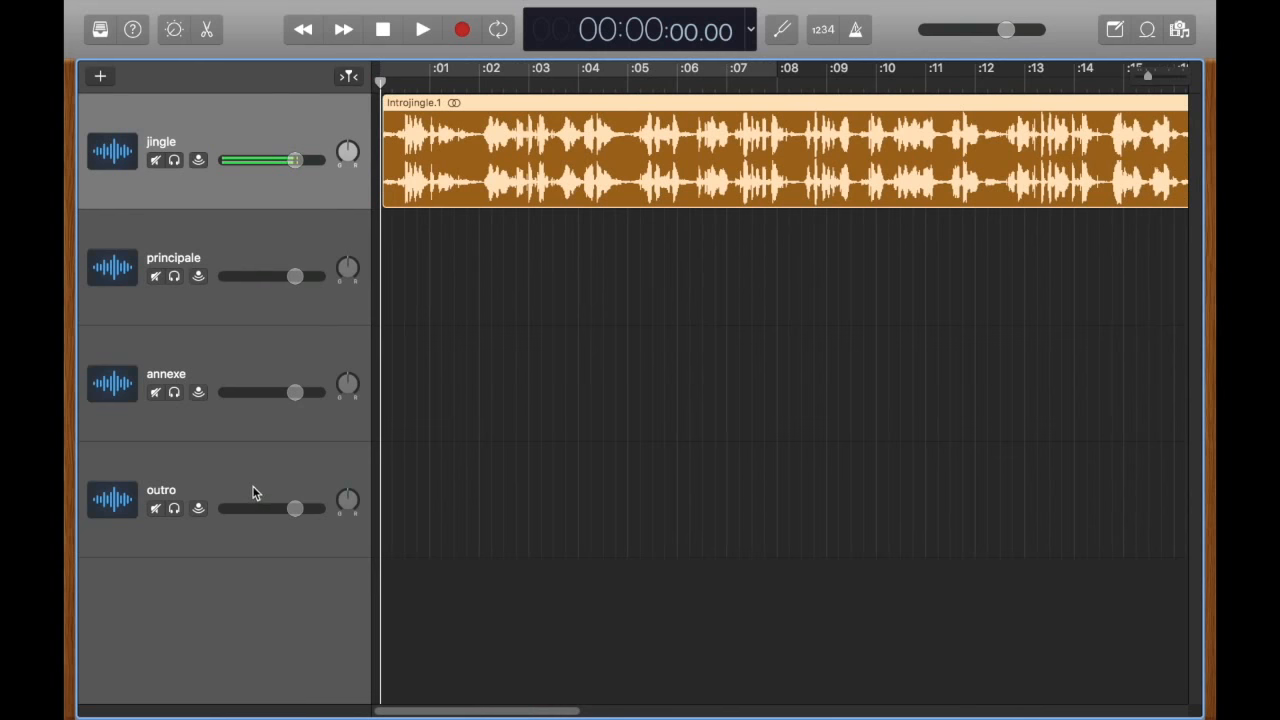
# Return to Finder and import outputAbonnement.mp3 from the Podcast folder onto the outro track at about 4.6 seconds.
pyautogui.hotkey('ctrl', 'Left')
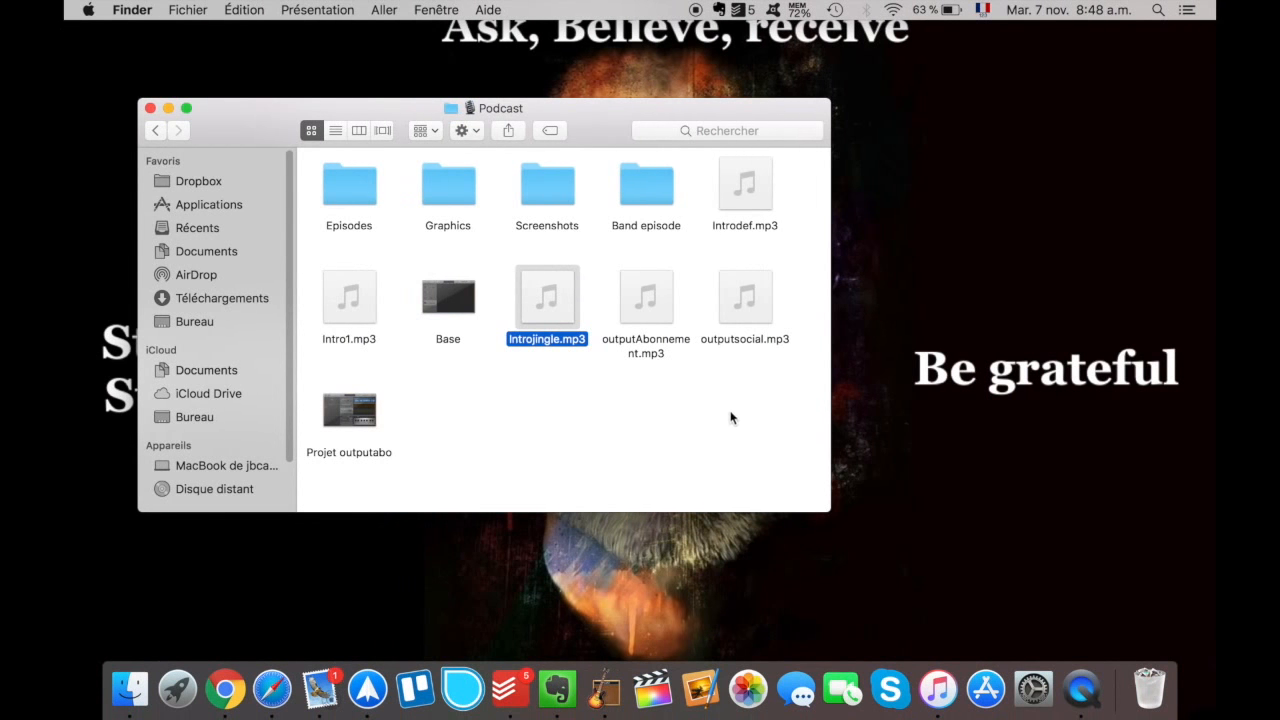
pyautogui.click(731, 418)
pyautogui.moveTo(652, 345); pyautogui.dragTo(610, 514)
pyautogui.hotkey('ctrl', 'Right')
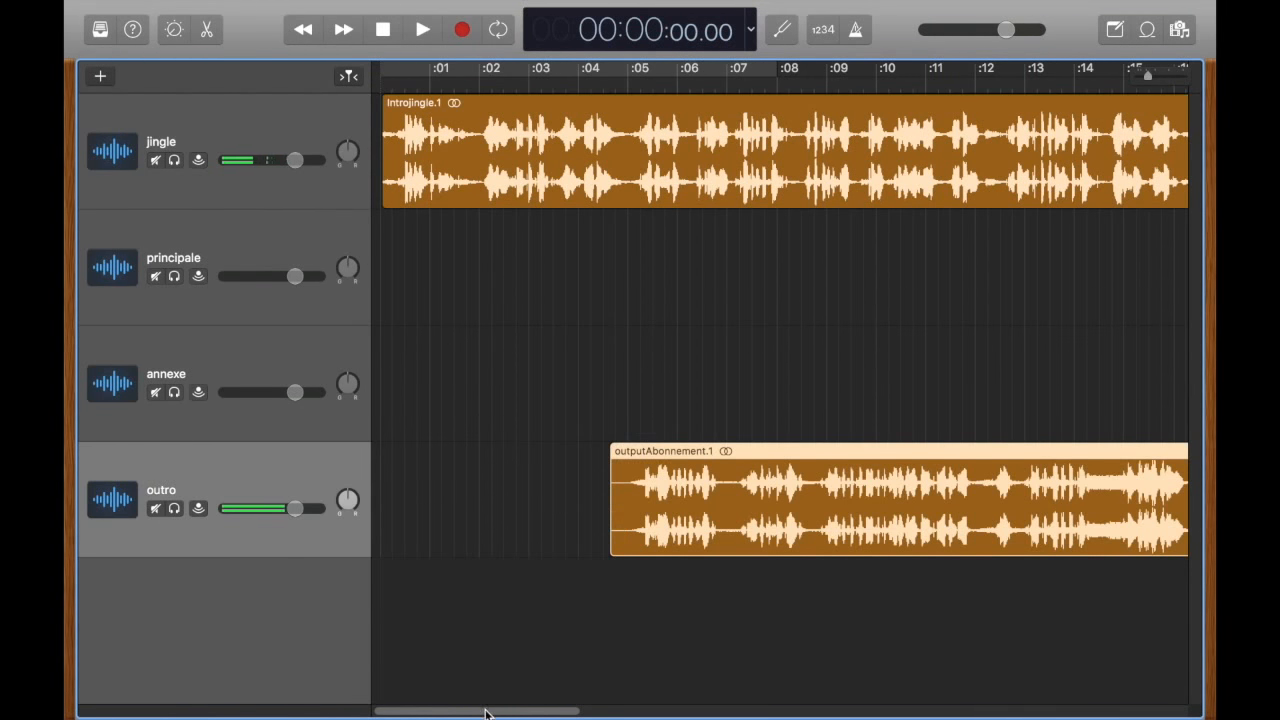
# Move the outputAbonnement region further along the outro track so it starts at about 38 seconds, well after the jingle.
pyautogui.moveTo(485, 712); pyautogui.dragTo(760, 698)
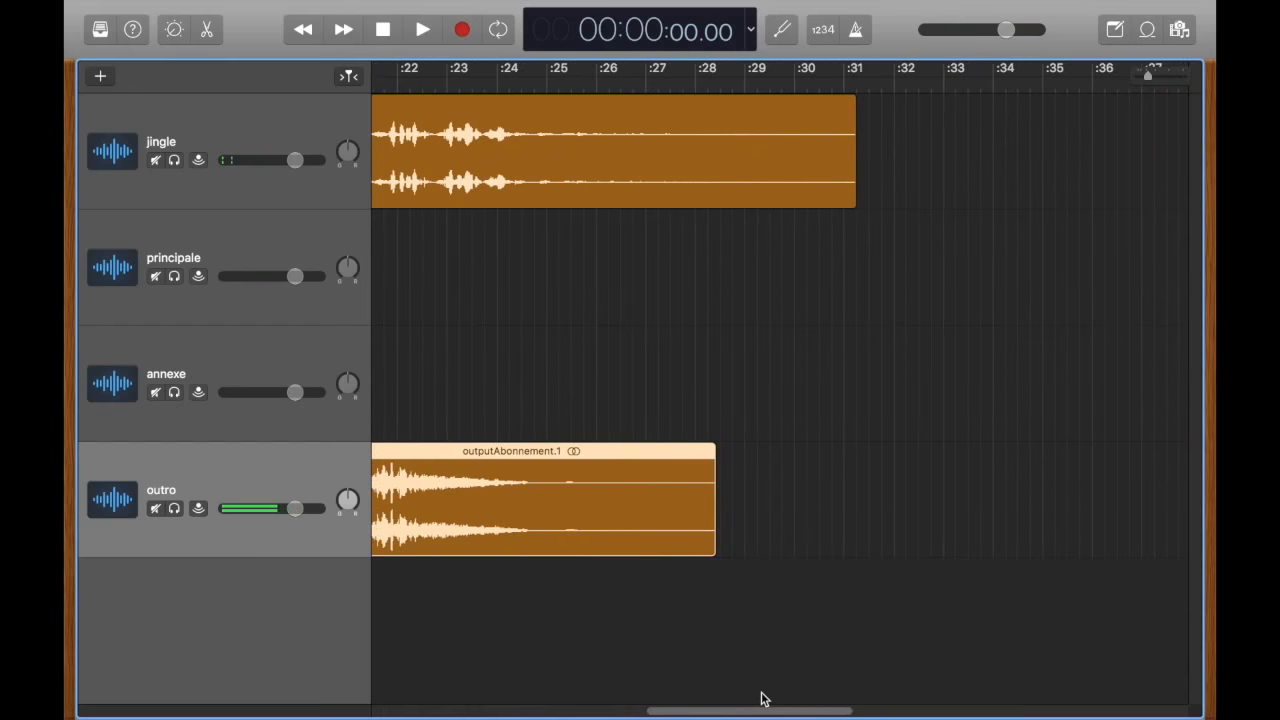
pyautogui.moveTo(712, 525); pyautogui.dragTo(1160, 490)
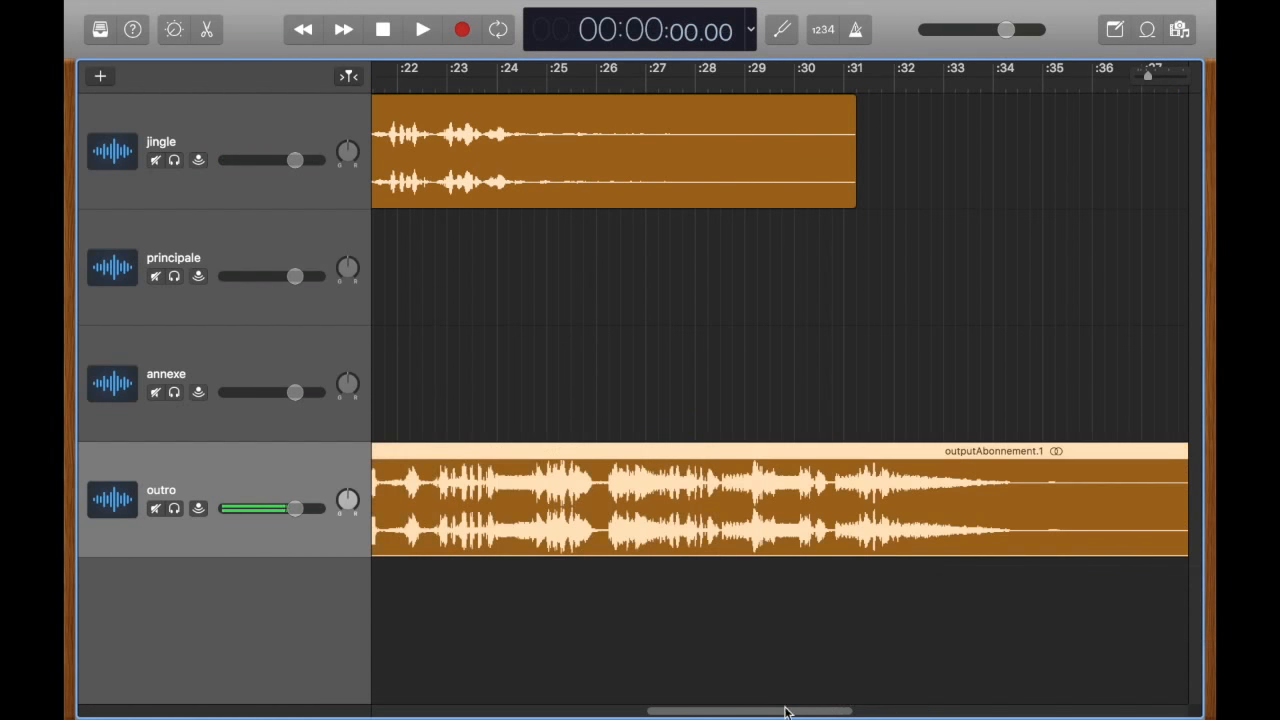
pyautogui.moveTo(784, 712)
pyautogui.rightClick(748, 688)
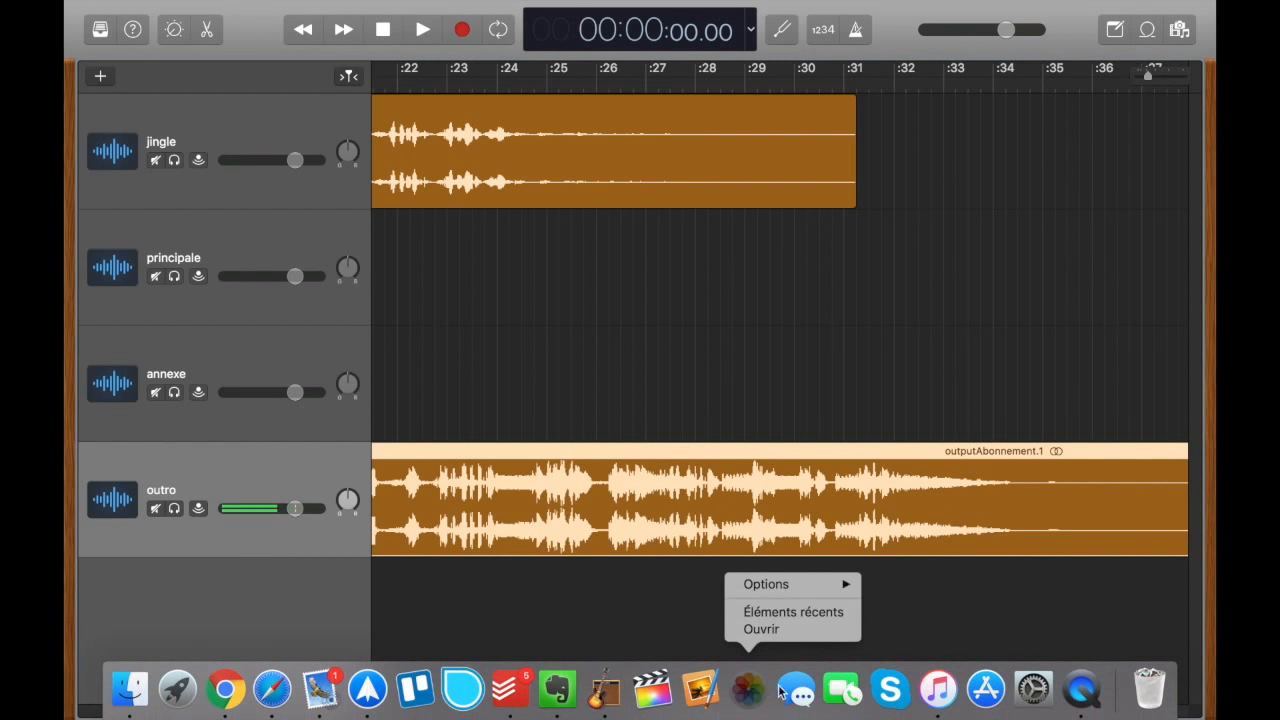
pyautogui.click(948, 604)
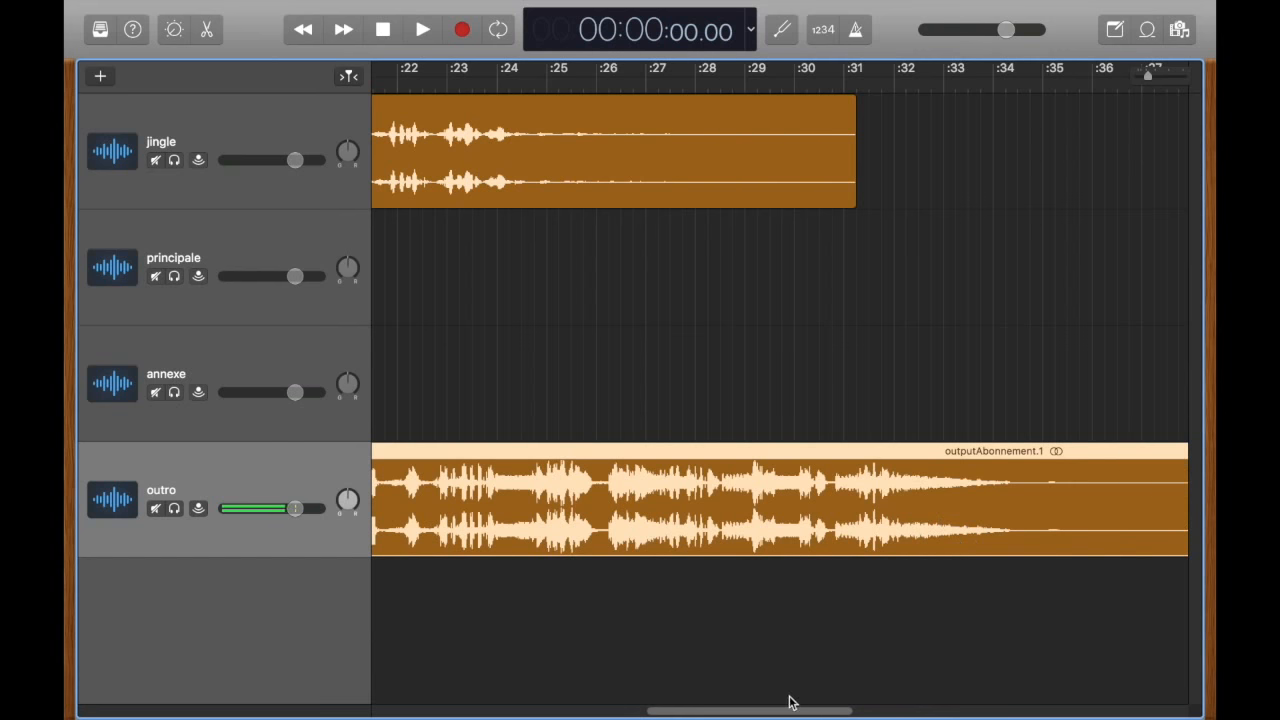
pyautogui.moveTo(820, 711); pyautogui.dragTo(962, 704)
pyautogui.moveTo(577, 549); pyautogui.dragTo(1134, 523)
pyautogui.moveTo(906, 715); pyautogui.dragTo(1121, 683)
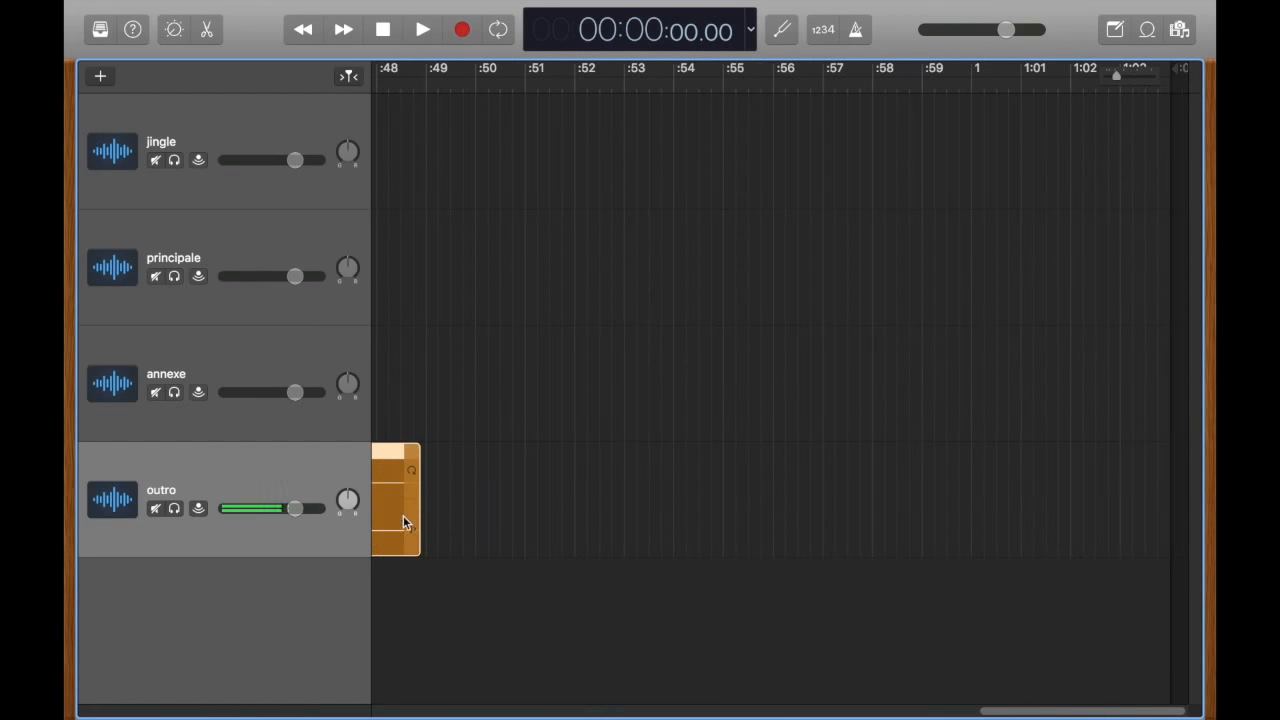
pyautogui.moveTo(389, 517); pyautogui.dragTo(1036, 502)
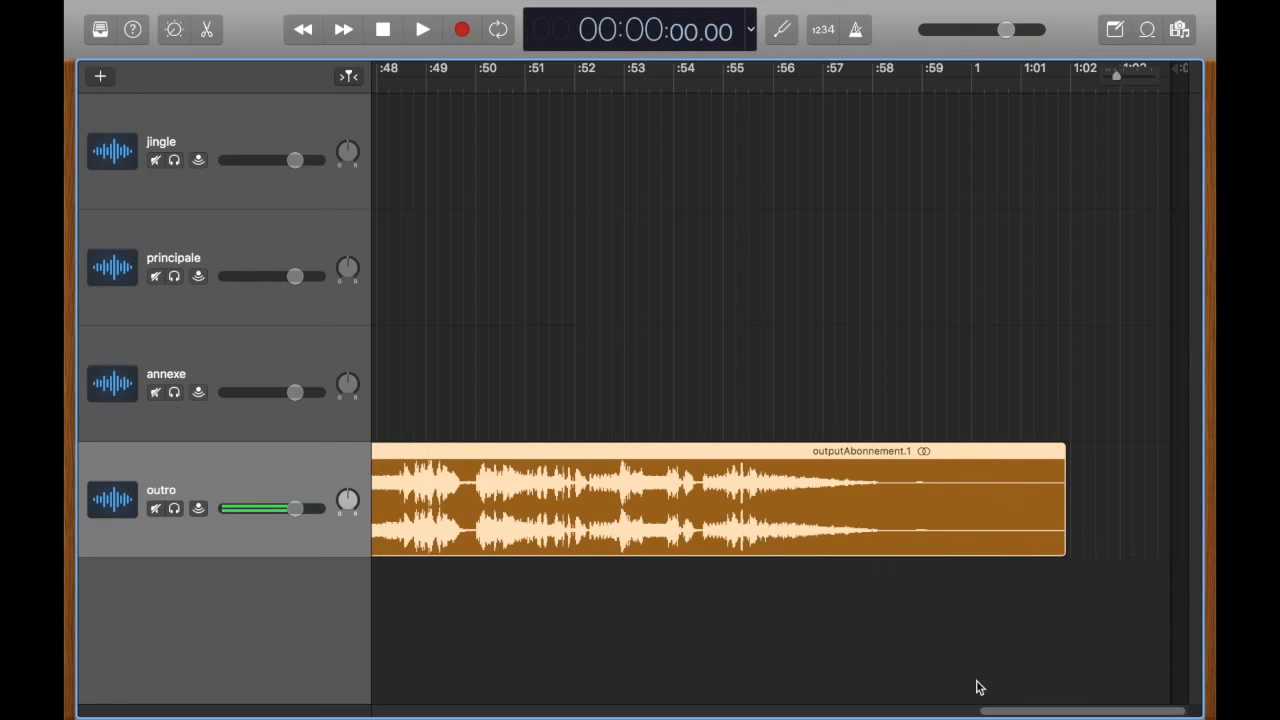
# Select the principale track and place the playhead at about 25 seconds, where the jingle fades out.
pyautogui.moveTo(1036, 710); pyautogui.dragTo(403, 700)
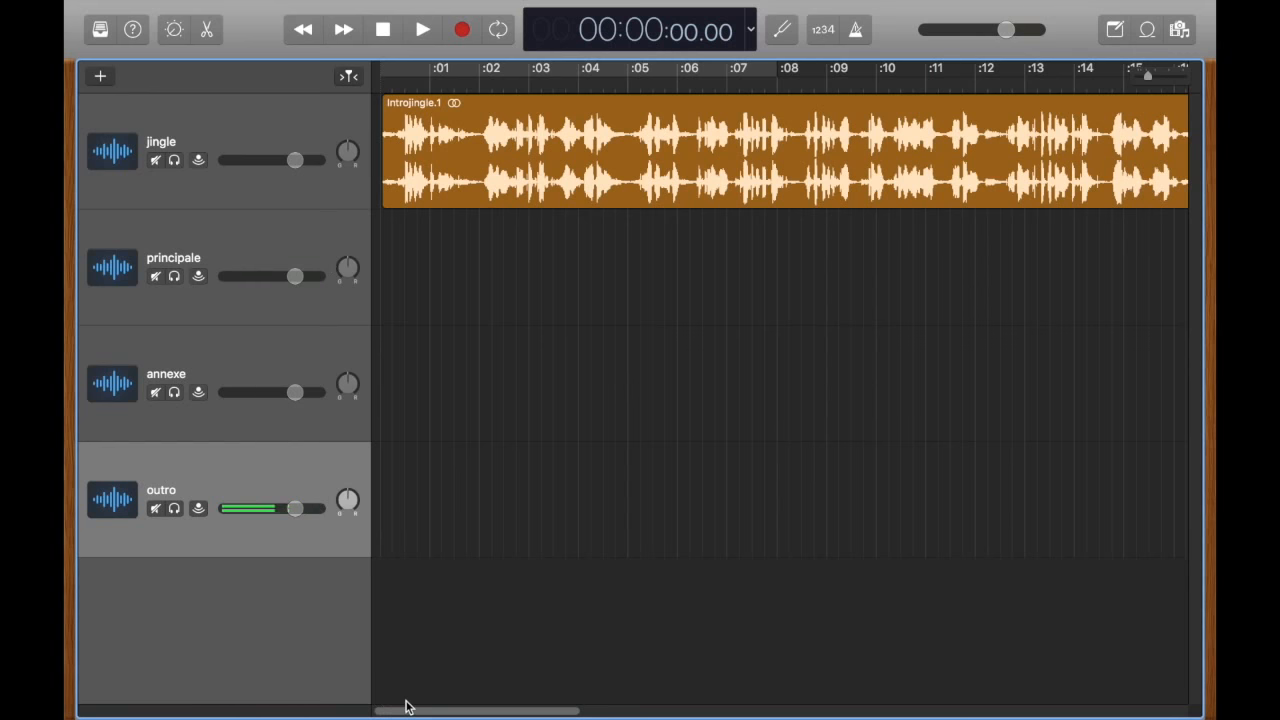
pyautogui.moveTo(408, 704); pyautogui.dragTo(630, 699)
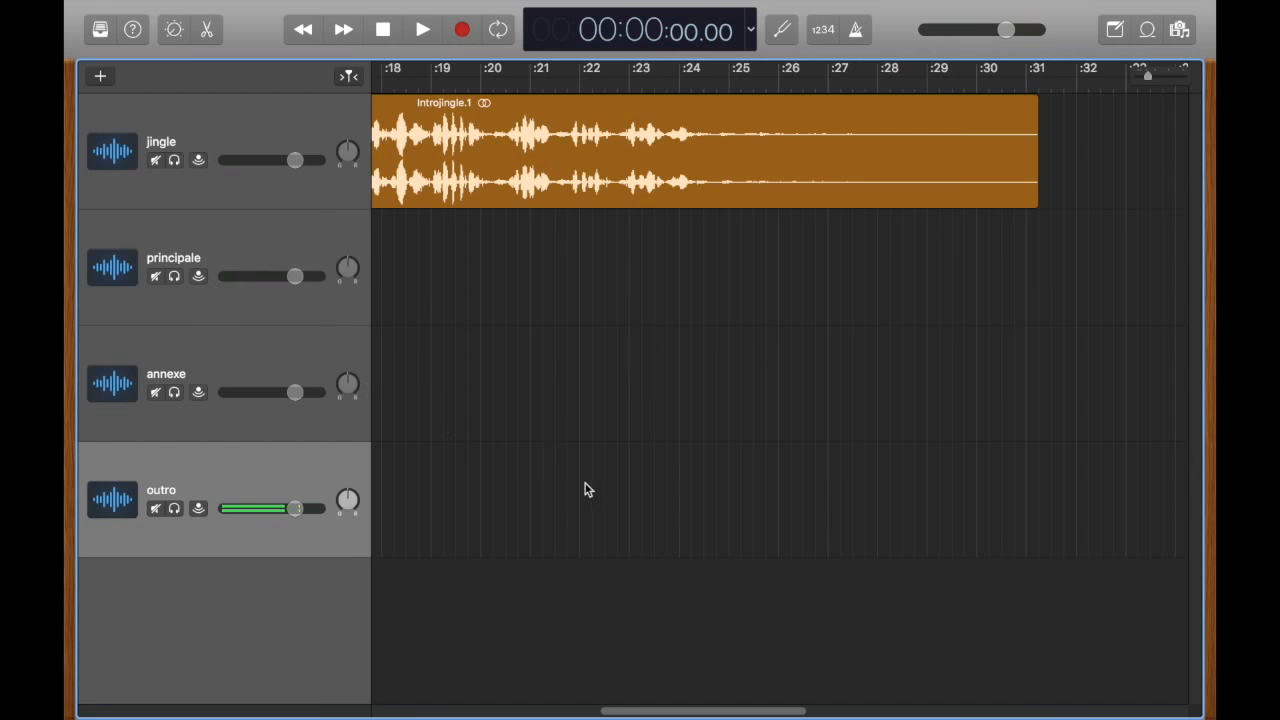
pyautogui.moveTo(799, 712); pyautogui.dragTo(686, 691)
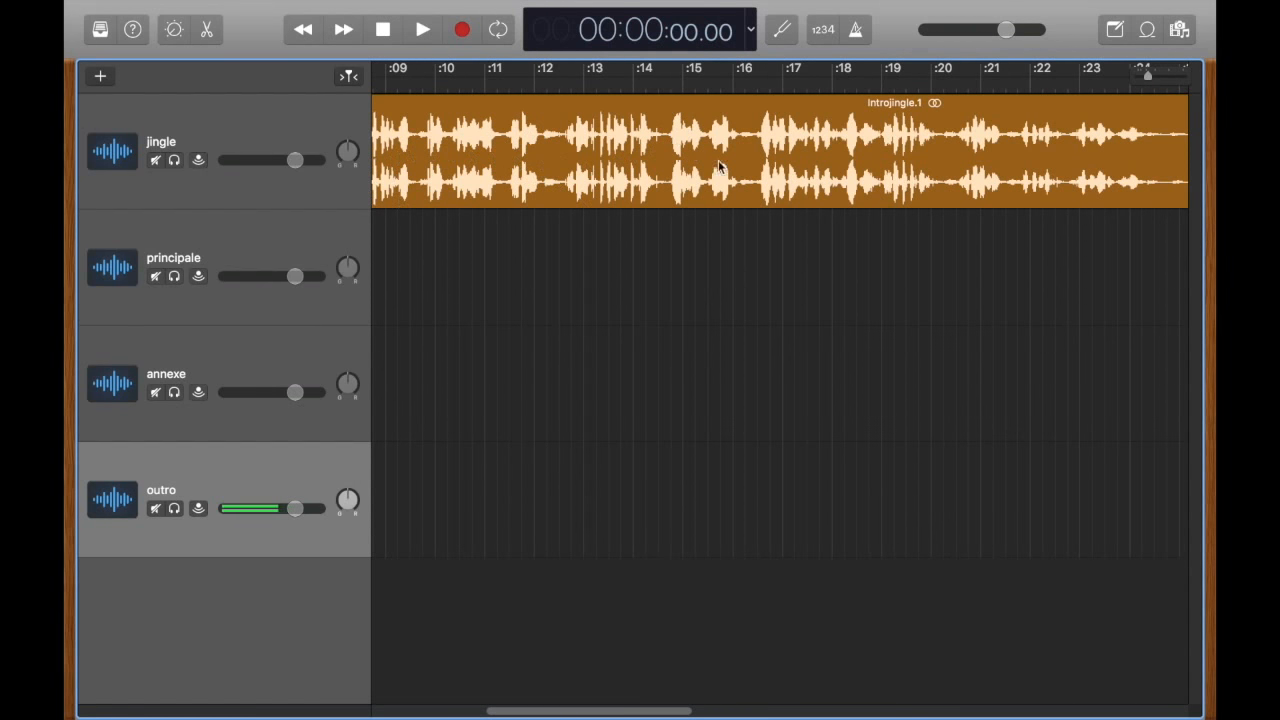
pyautogui.click(288, 228)
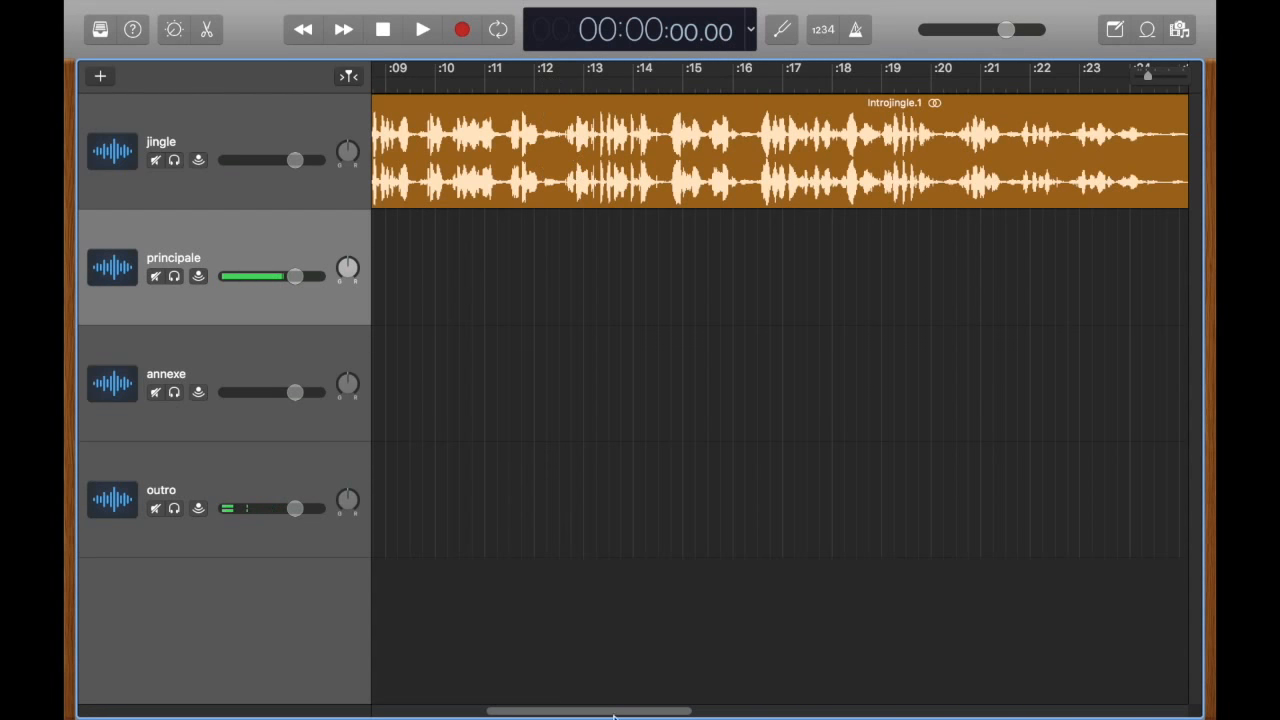
pyautogui.moveTo(614, 716); pyautogui.dragTo(756, 711)
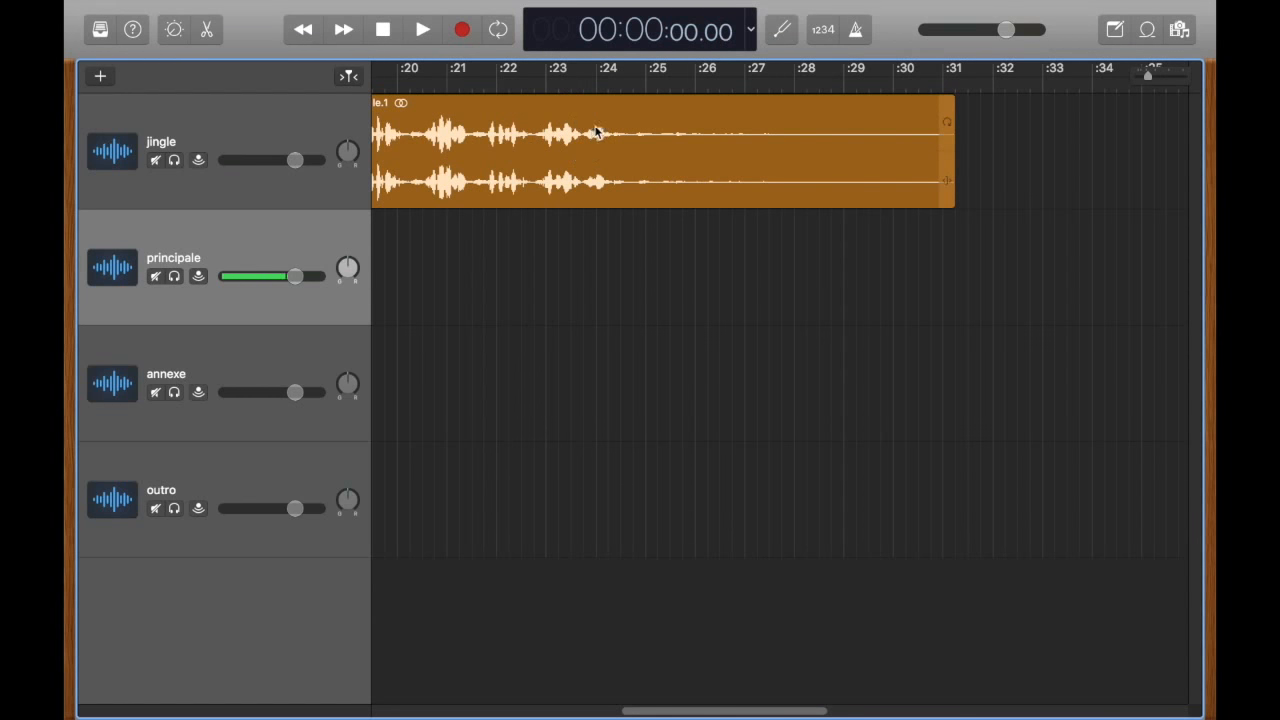
pyautogui.click(633, 85)
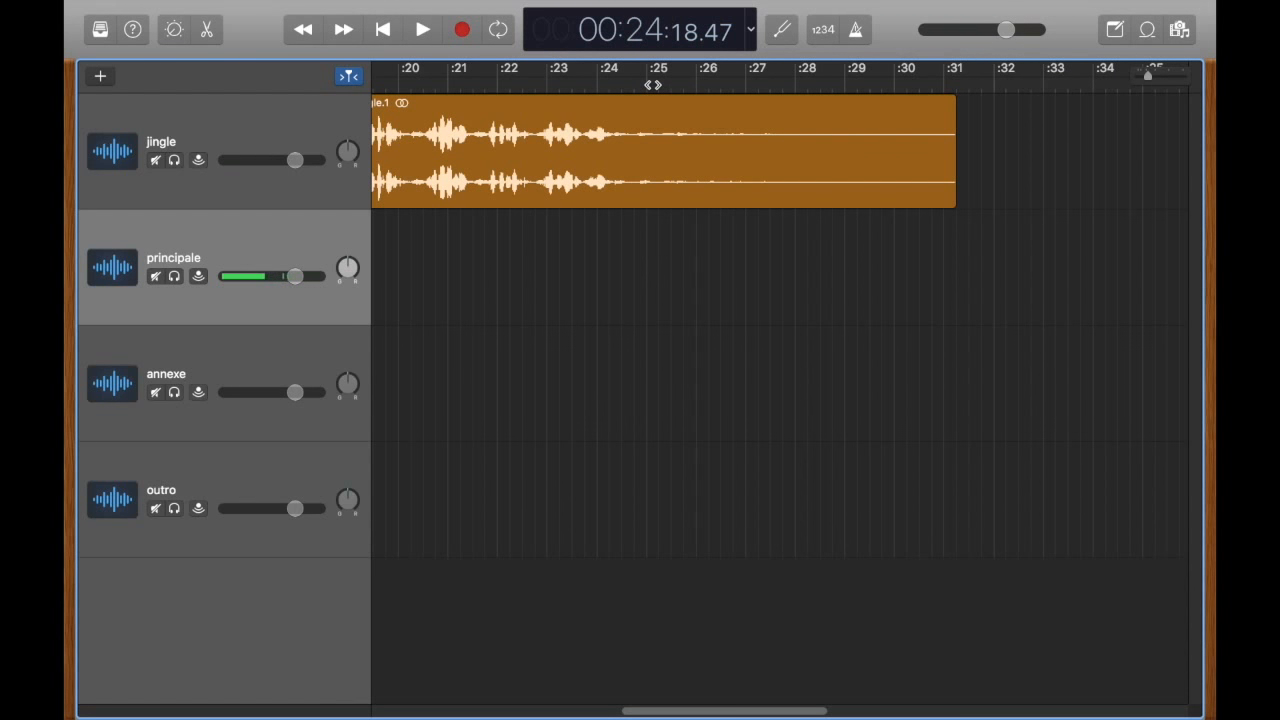
pyautogui.click(781, 32)
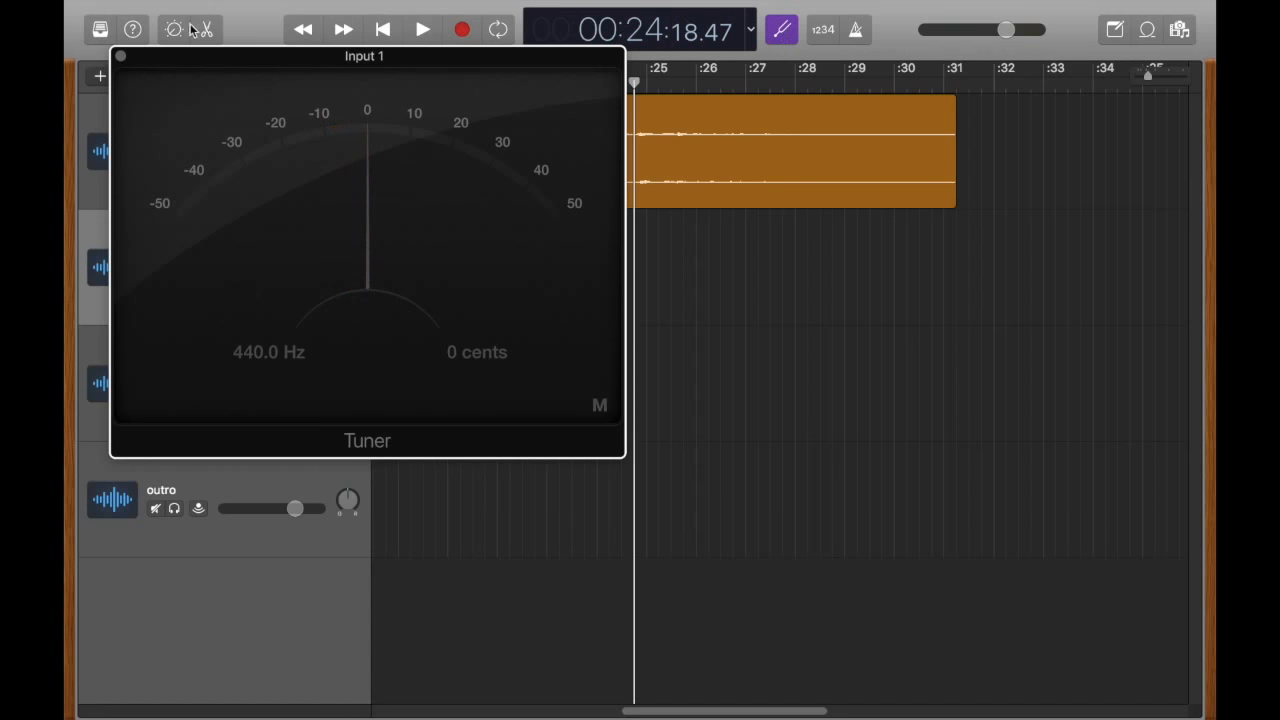
pyautogui.click(120, 59)
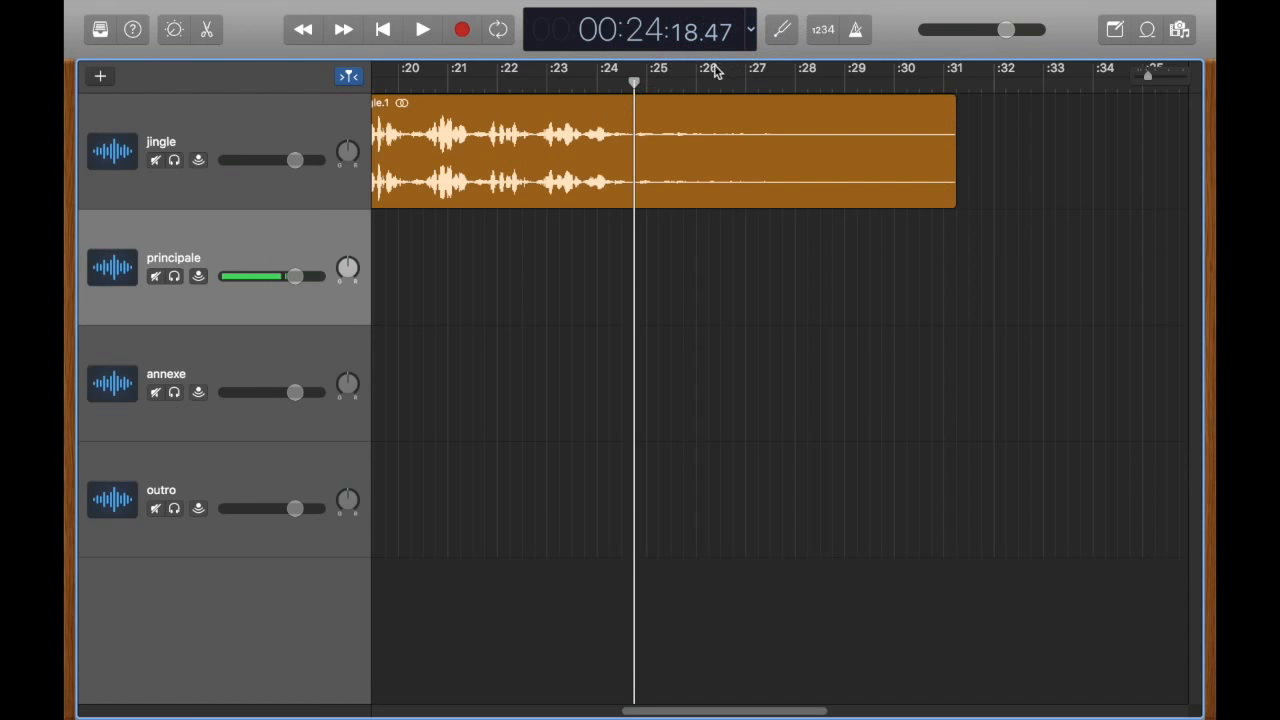
pyautogui.click(708, 84)
pyautogui.click(621, 86)
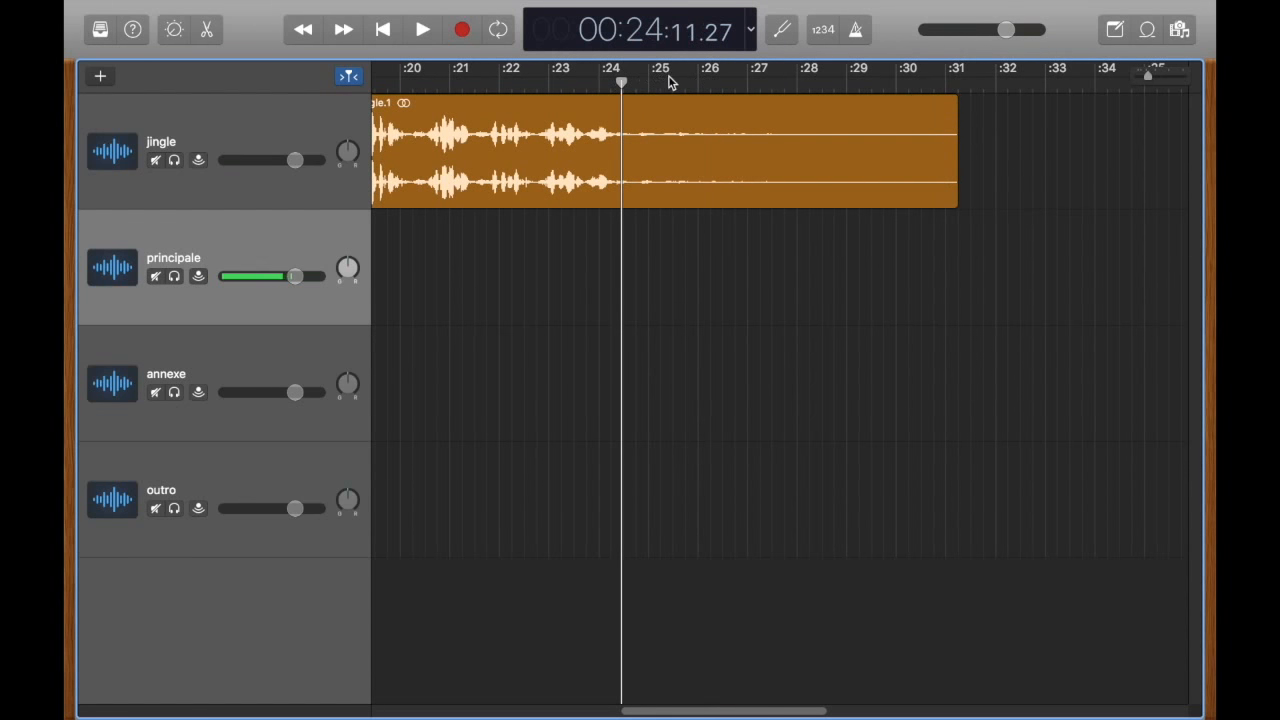
pyautogui.click(650, 84)
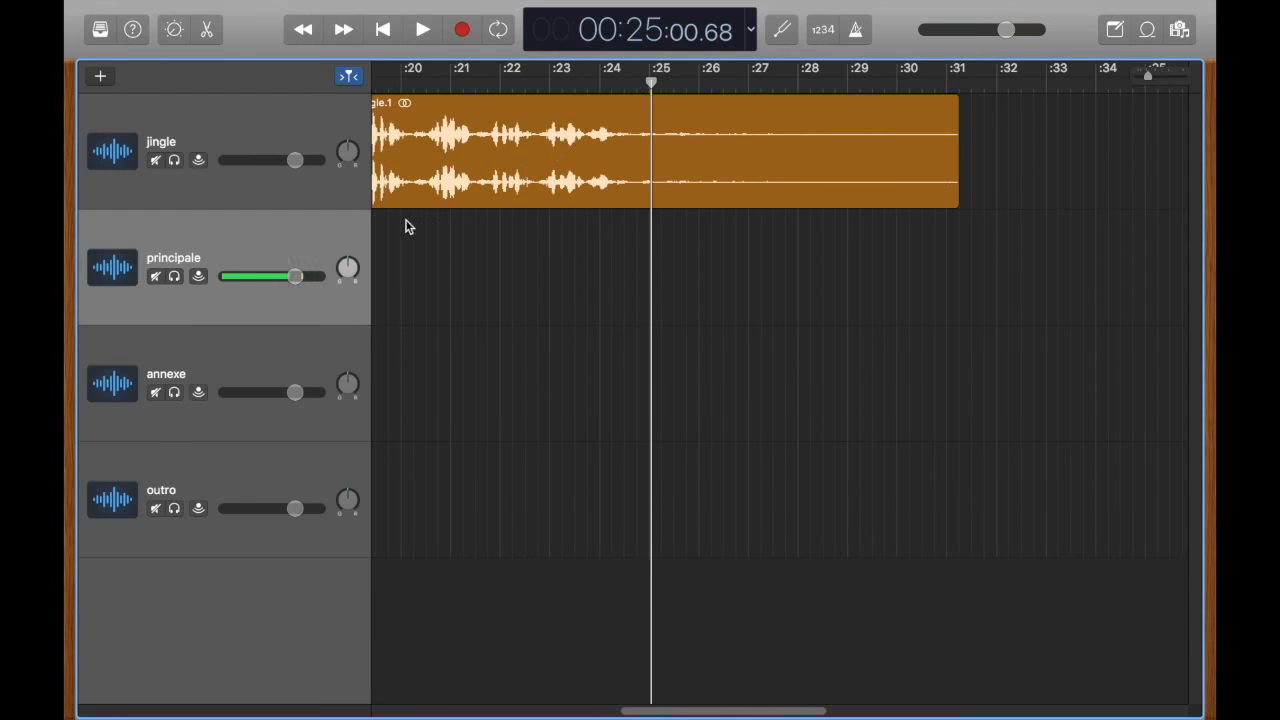
# Select the principale track again and turn on its input monitoring.
pyautogui.click(268, 372)
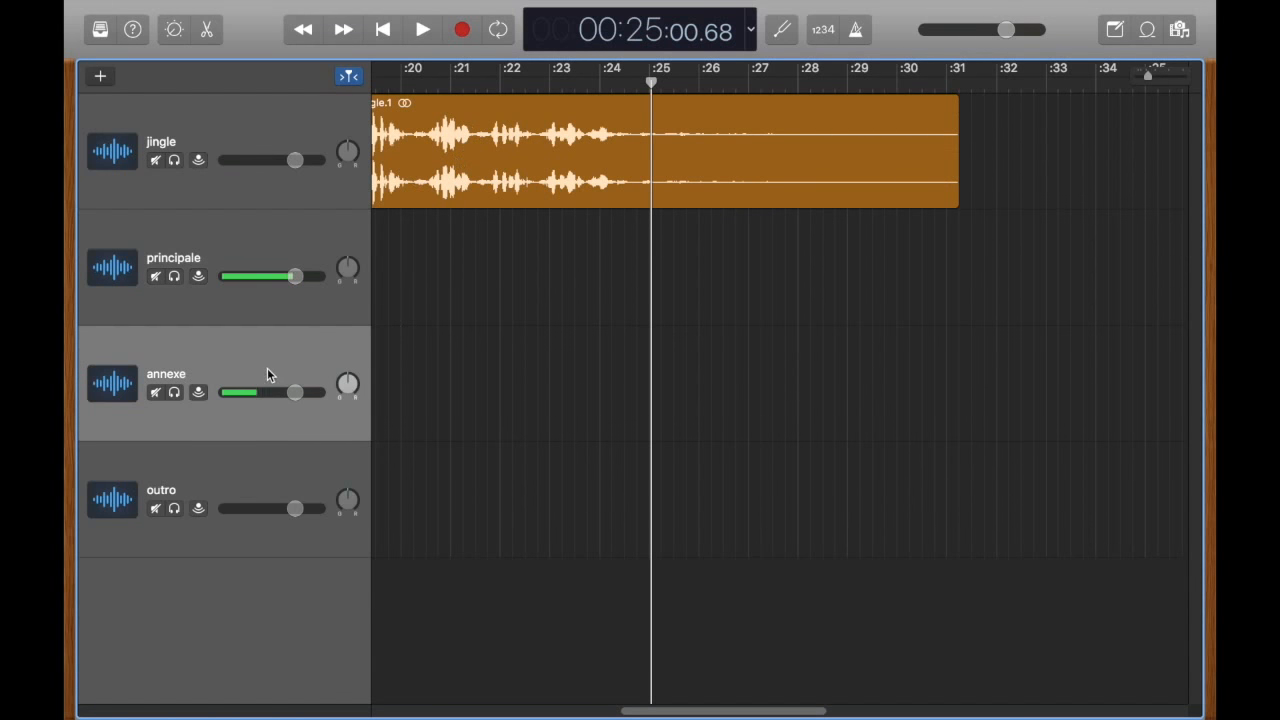
pyautogui.click(251, 231)
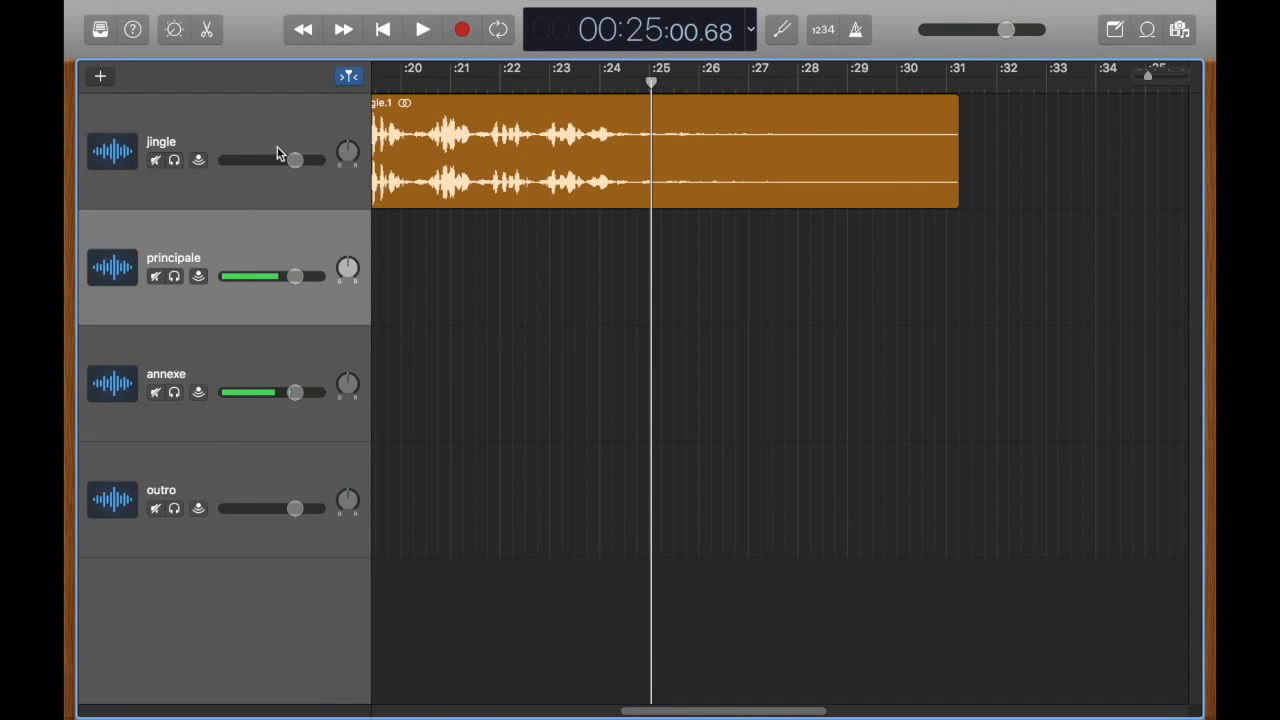
pyautogui.click(268, 384)
pyautogui.click(272, 218)
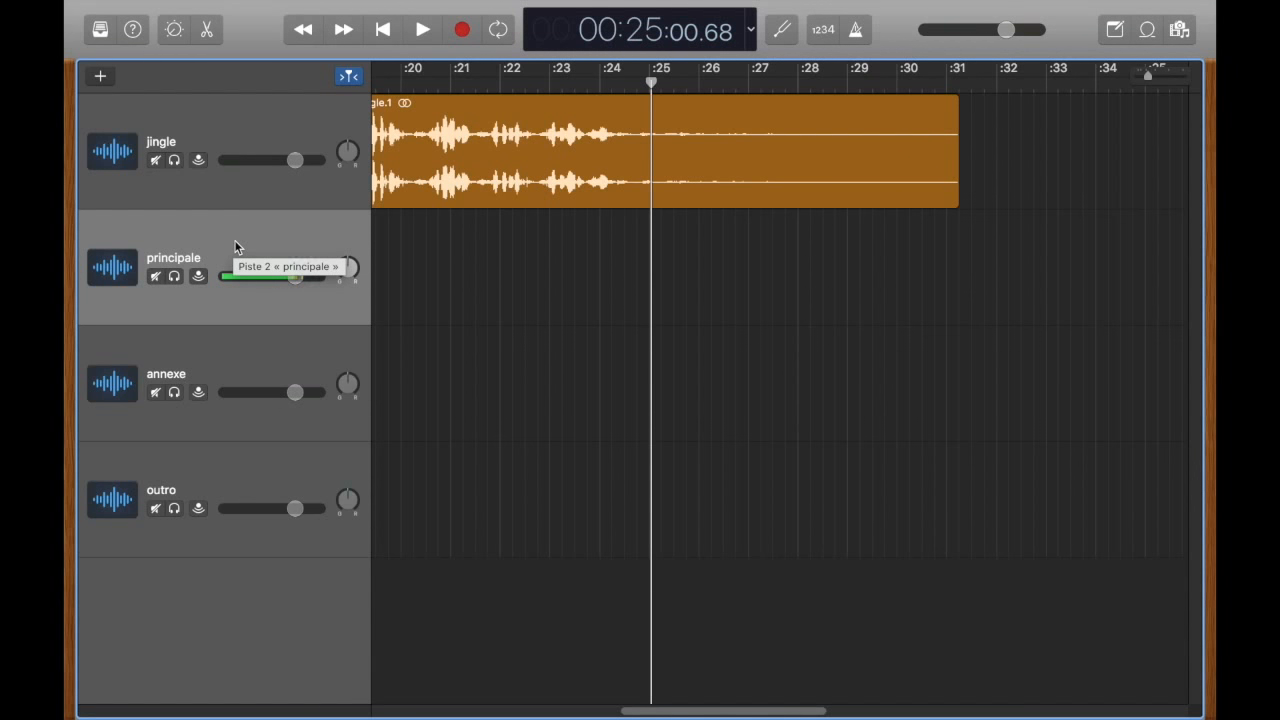
pyautogui.click(199, 277)
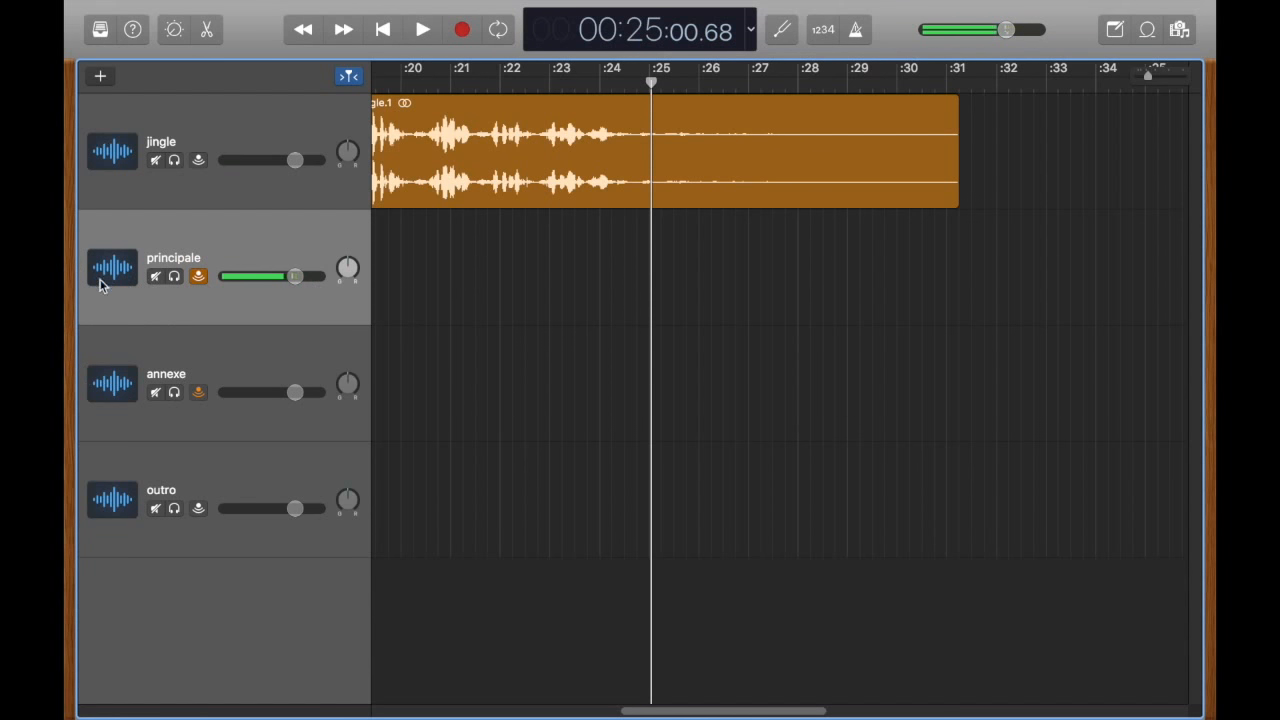
# Record a voice take on the principale track from the playhead until about 39 seconds.
pyautogui.click(461, 30)
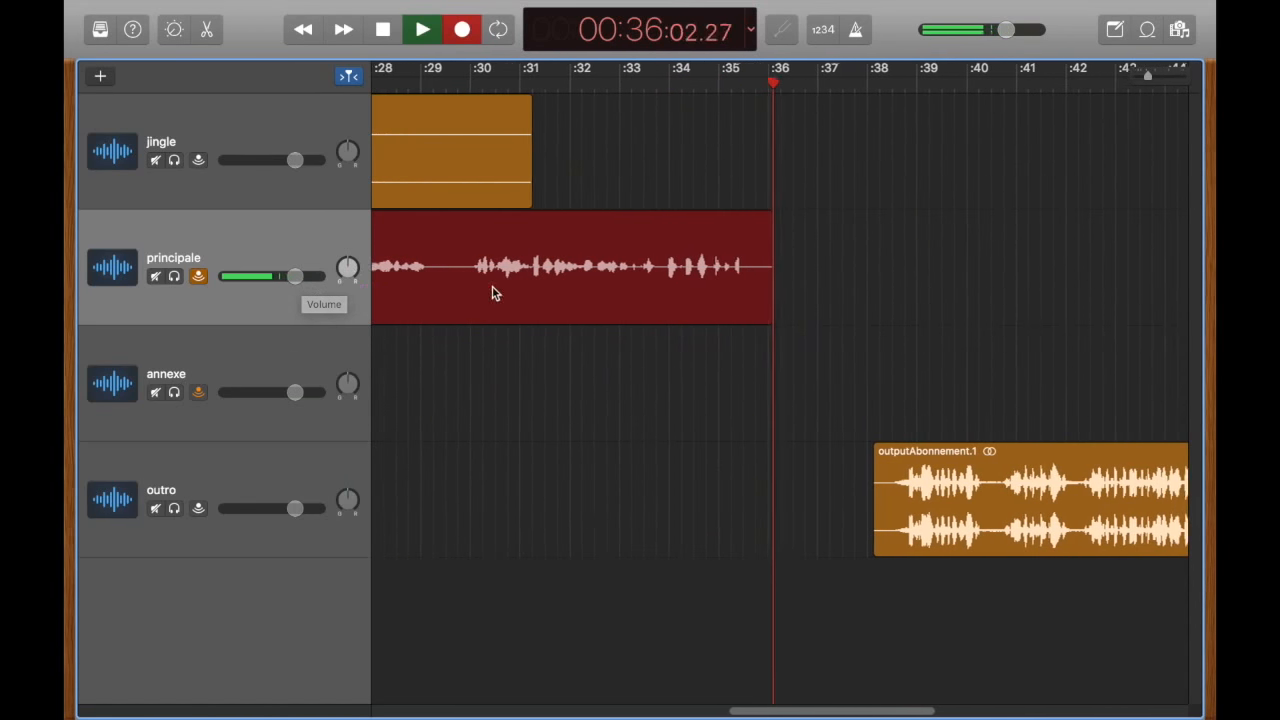
pyautogui.click(386, 31)
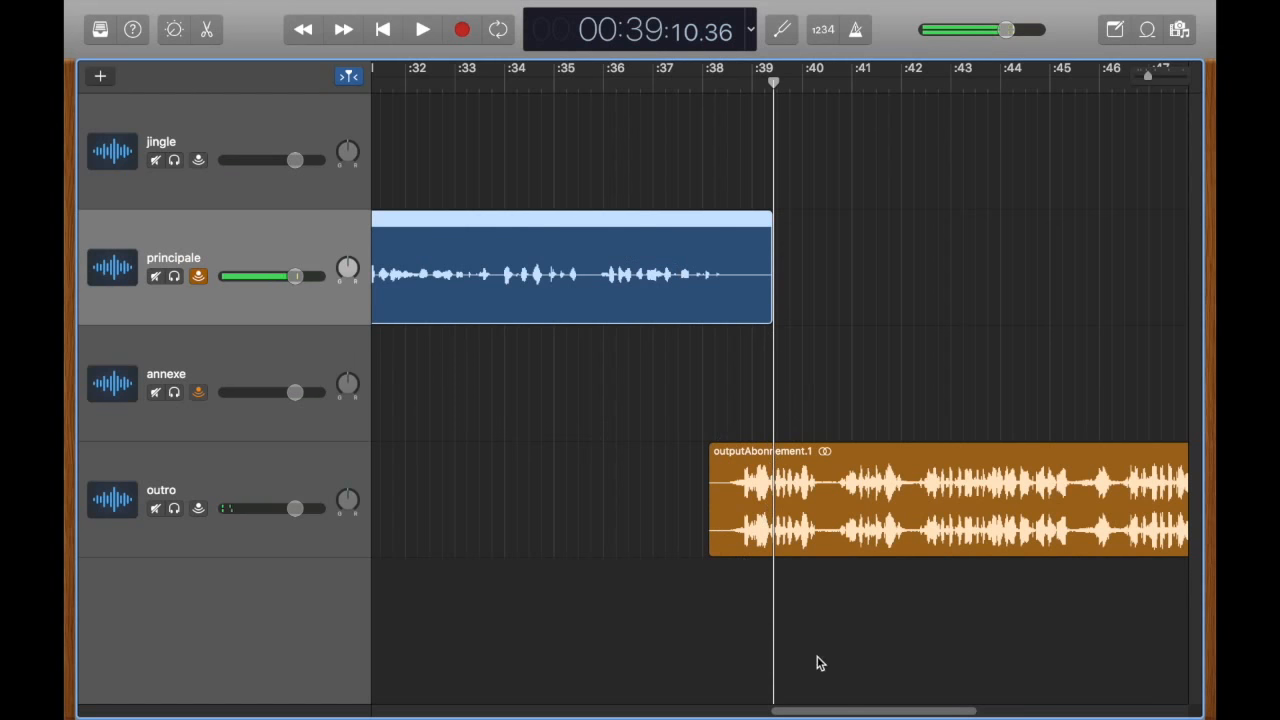
pyautogui.moveTo(844, 711)
pyautogui.mouseDown()
pyautogui.moveTo(708, 711)
pyautogui.moveTo(856, 711)
pyautogui.mouseUp()
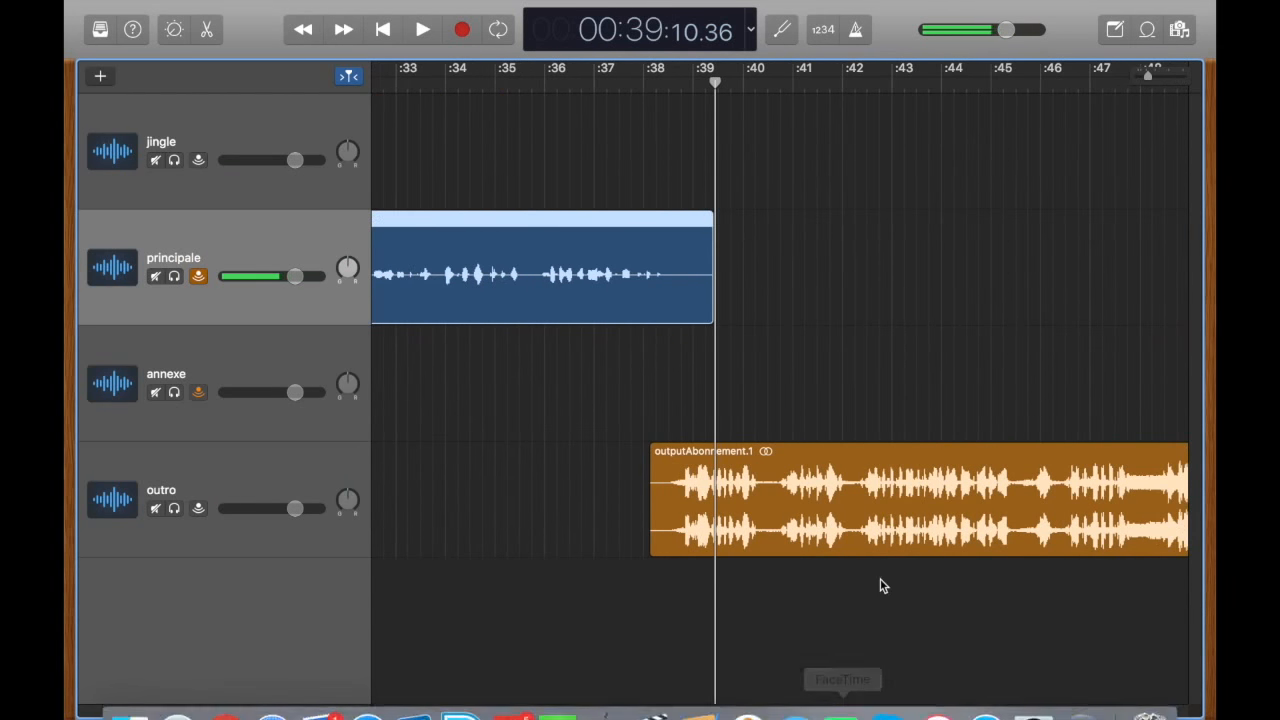
# Shift the outputAbonnement region slightly further along the outro track so it starts at about 38.5 seconds, just before the voice take ends.
pyautogui.moveTo(853, 519)
pyautogui.mouseDown()
pyautogui.moveTo(669, 508)
pyautogui.moveTo(872, 521)
pyautogui.mouseUp()
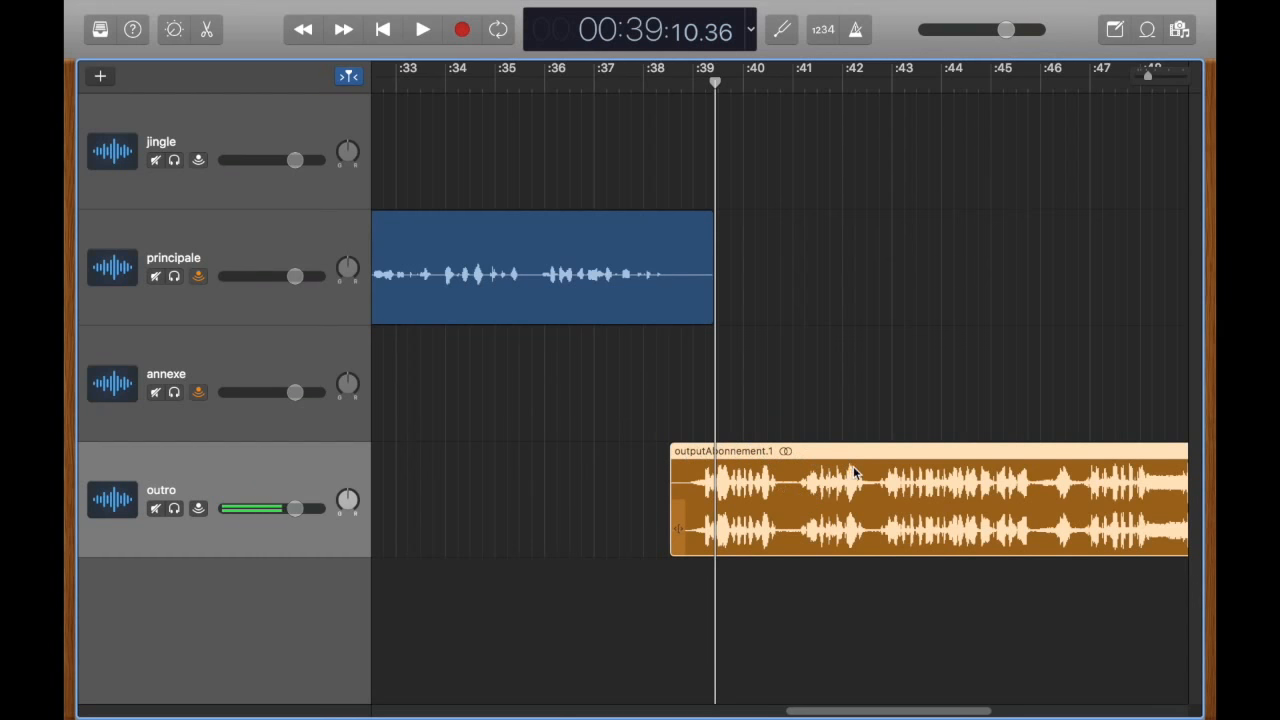
pyautogui.moveTo(837, 499)
pyautogui.mouseDown()
pyautogui.moveTo(795, 502)
pyautogui.moveTo(845, 492)
pyautogui.mouseUp()
# Split the voice take on the principale track at about 29 seconds, where the silent pause begins.
pyautogui.moveTo(840, 712); pyautogui.dragTo(716, 711)
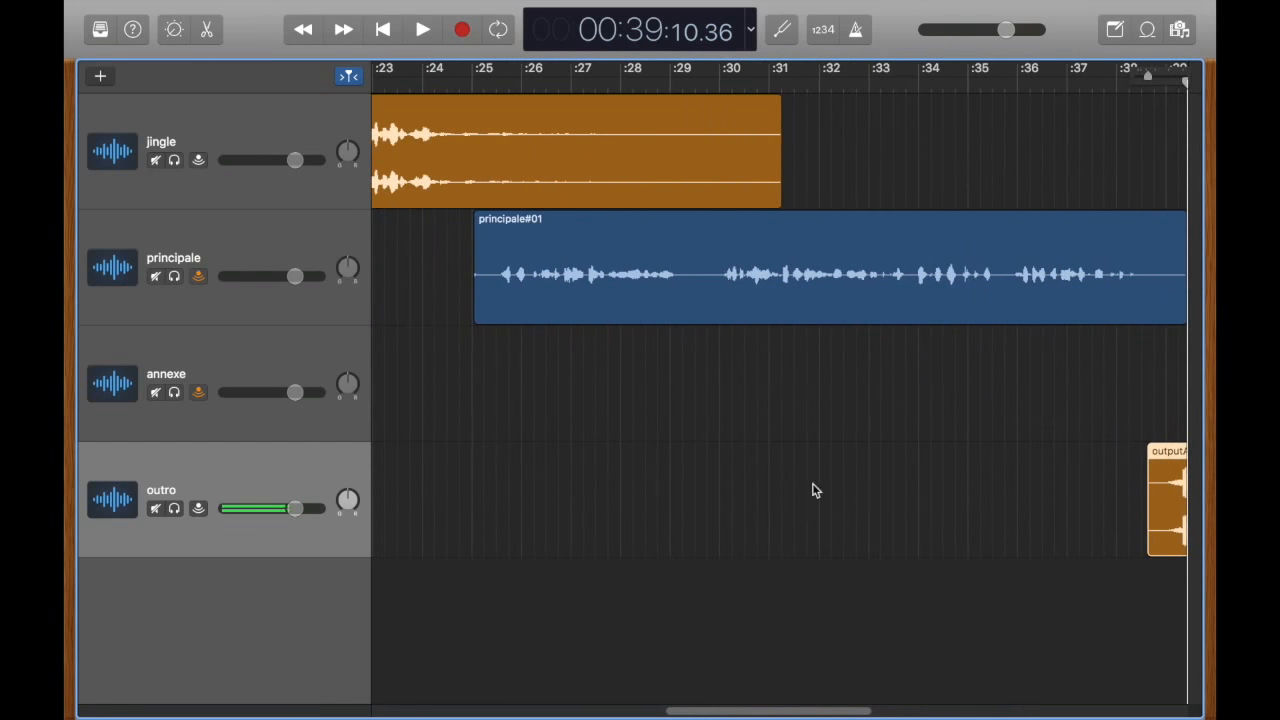
pyautogui.click(704, 307)
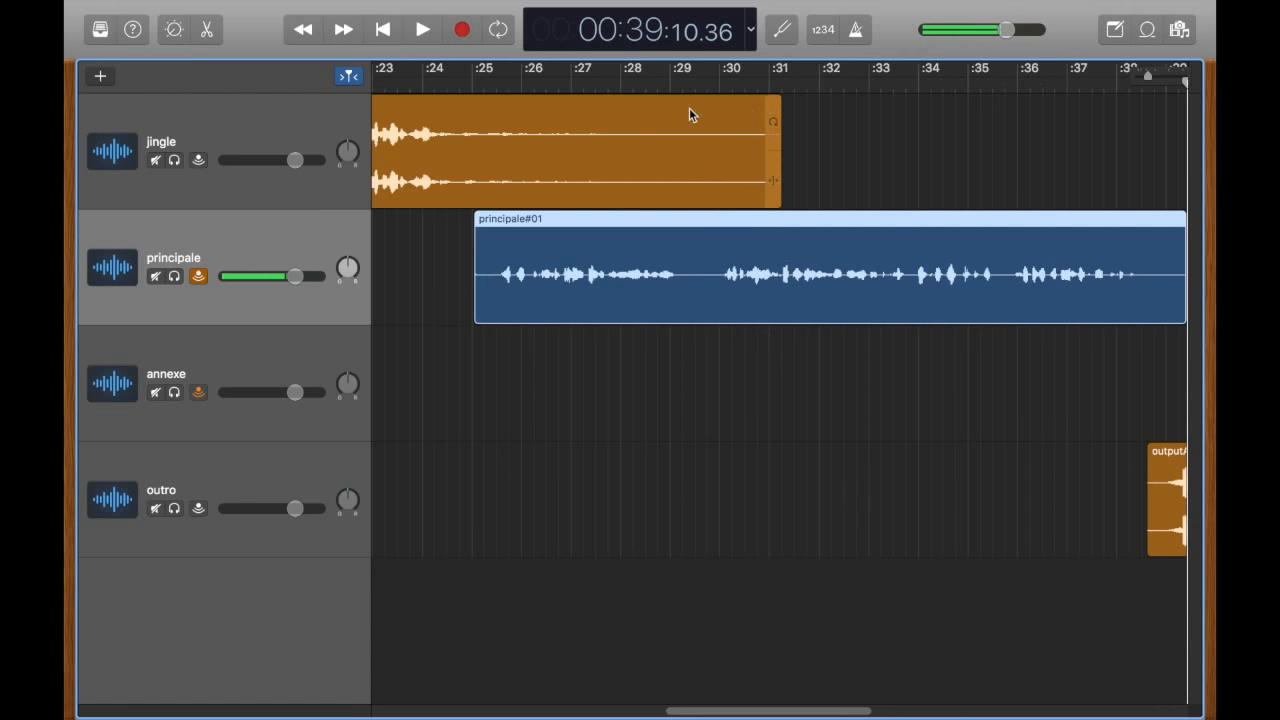
pyautogui.scroll(5, 683, 83)
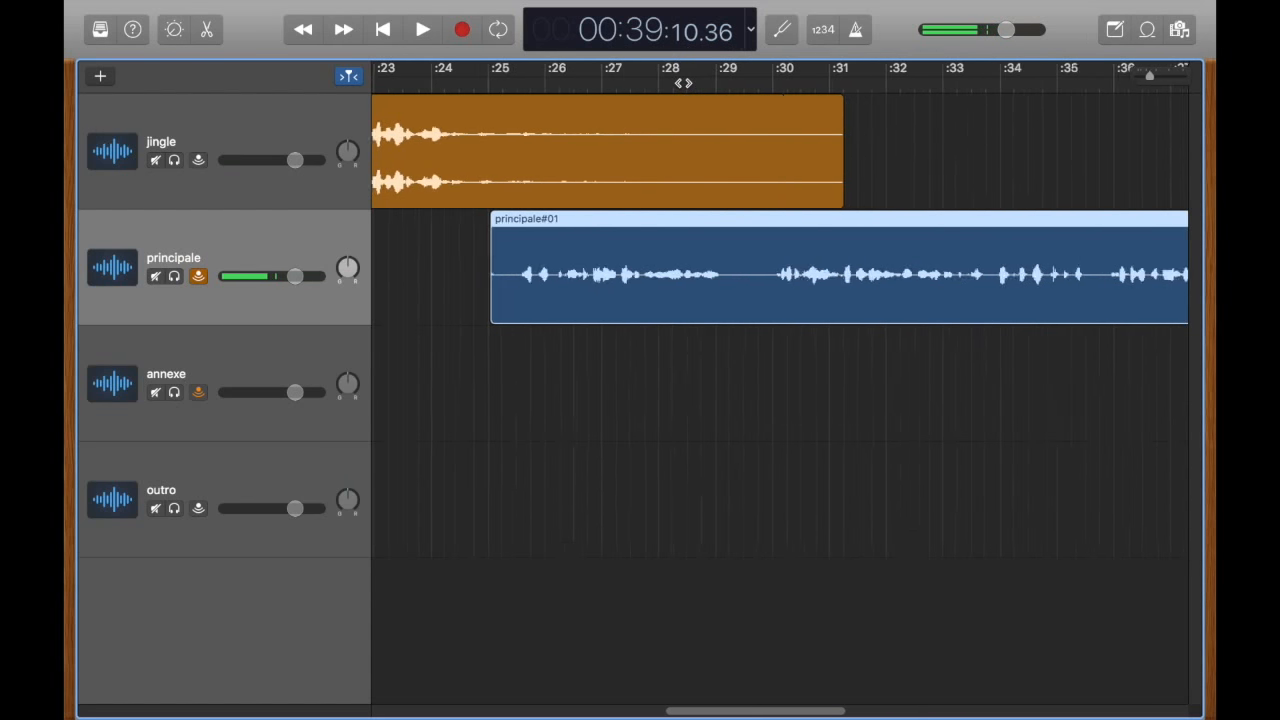
pyautogui.scroll(-3, 683, 83)
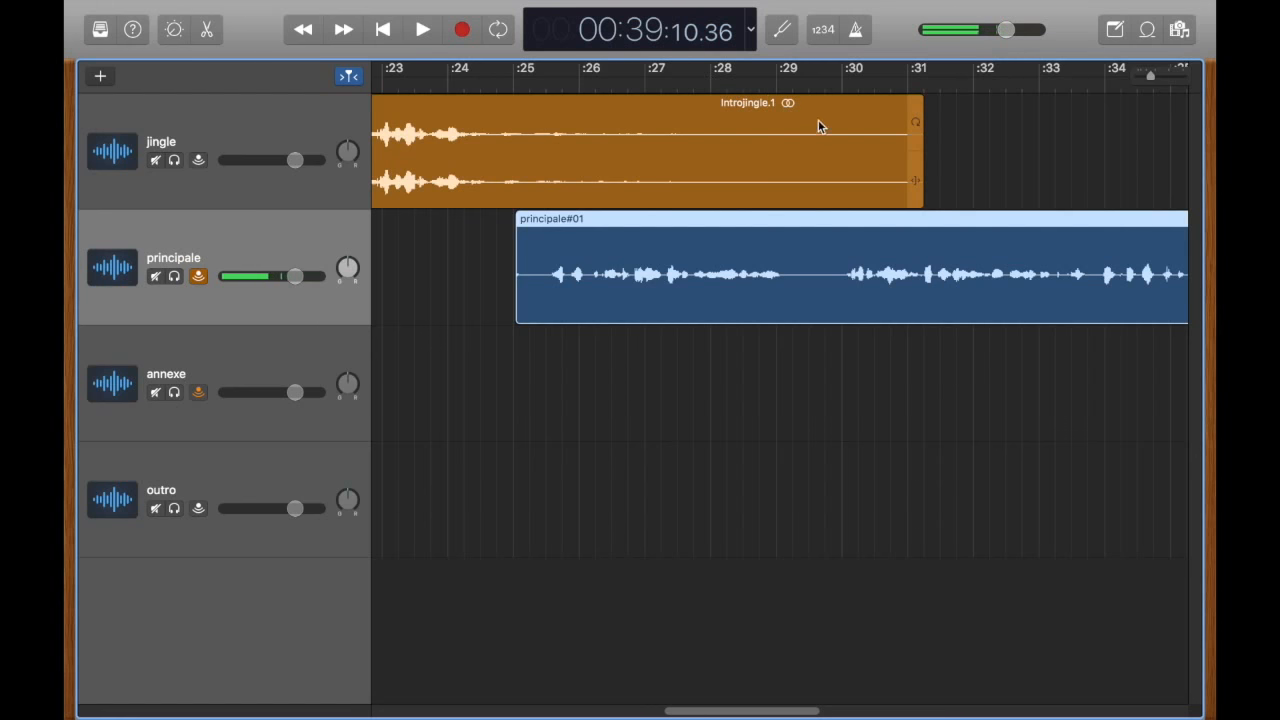
pyautogui.click(816, 82)
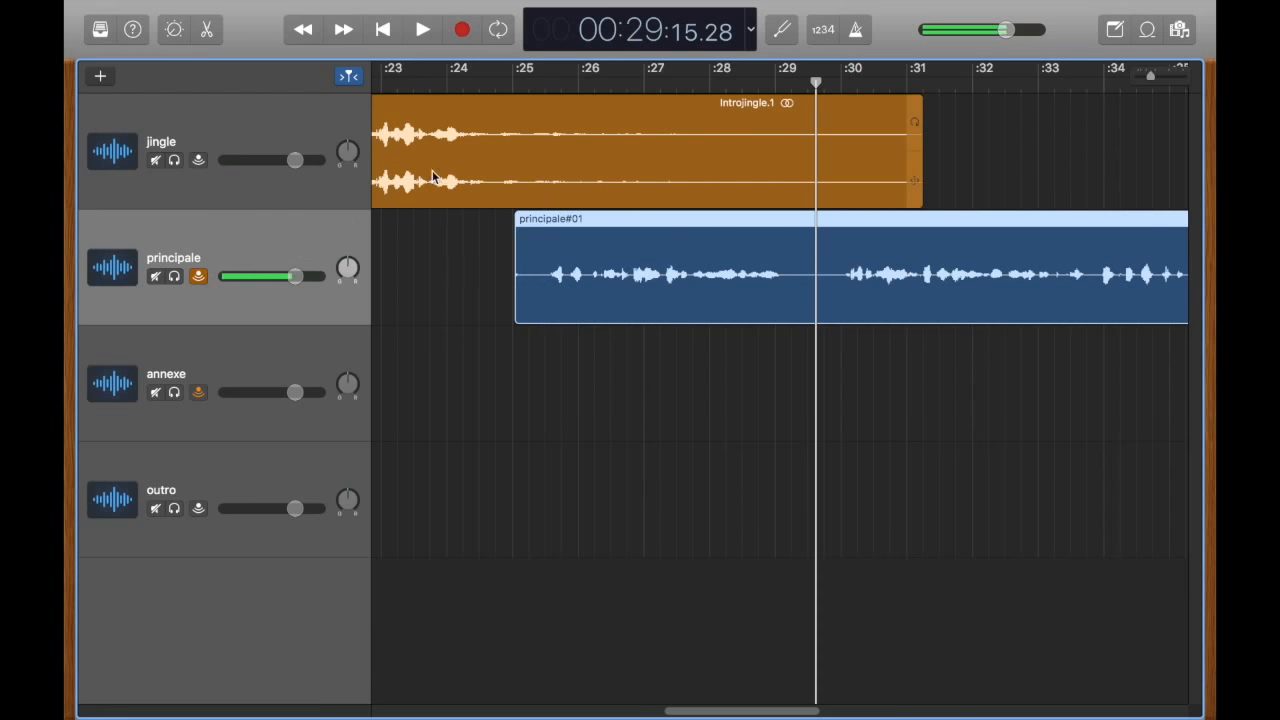
pyautogui.click(480, 143)
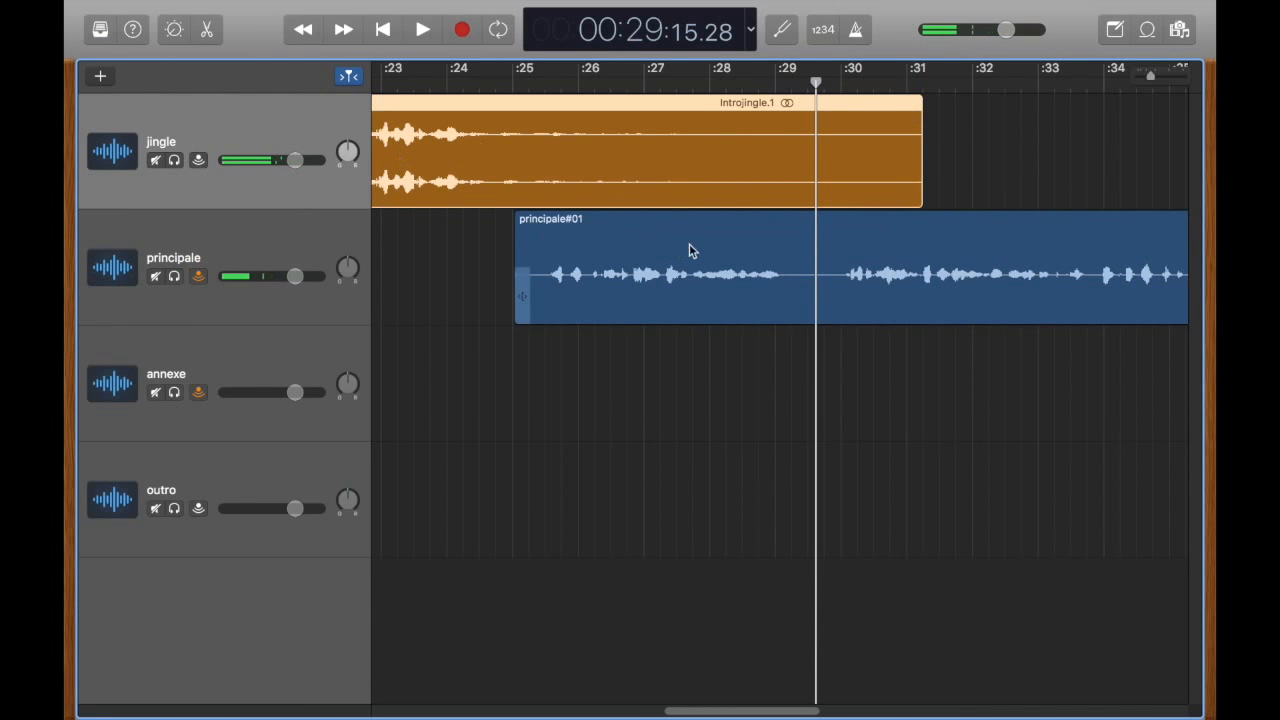
pyautogui.click(761, 242)
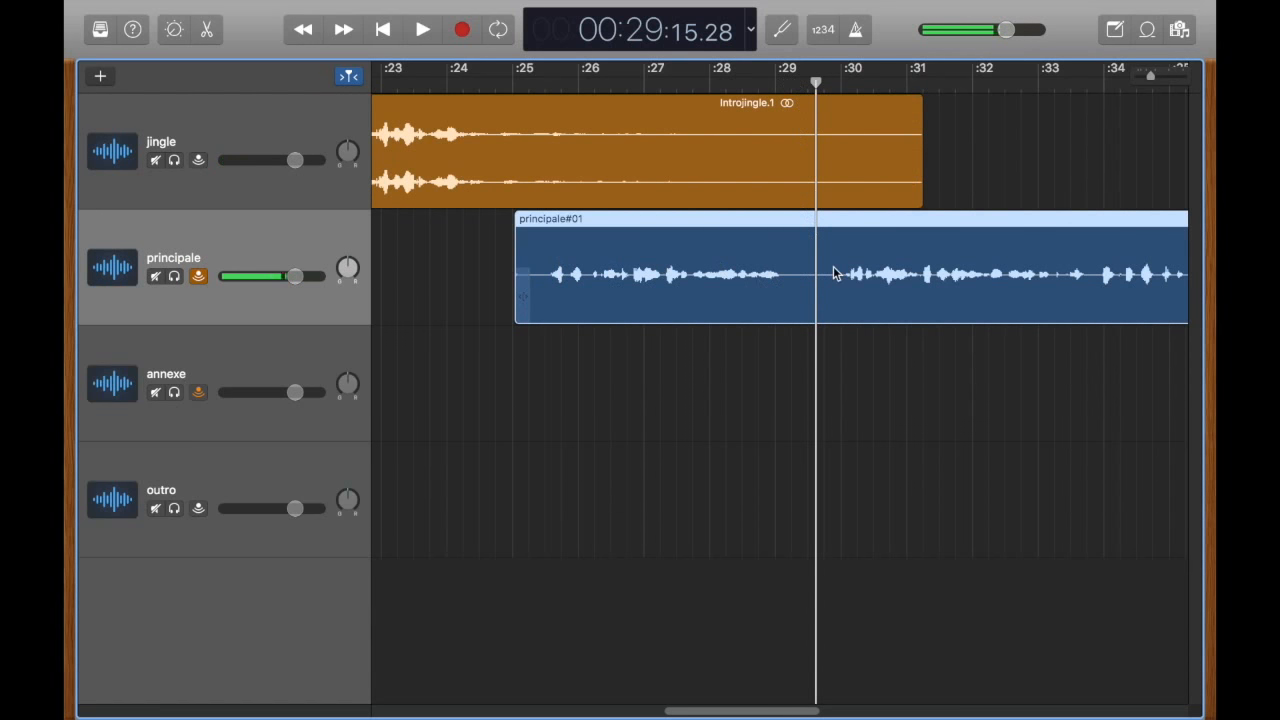
pyautogui.click(843, 80)
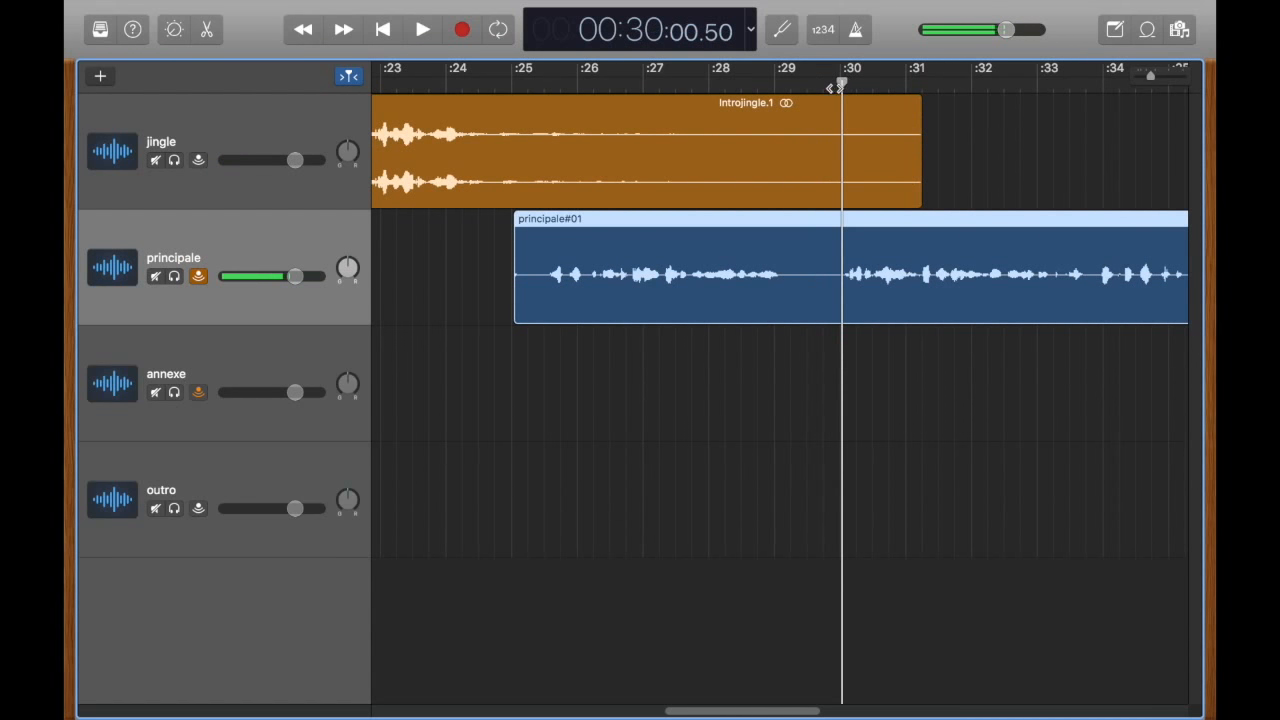
pyautogui.click(783, 82)
pyautogui.moveTo(786, 87); pyautogui.dragTo(794, 87)
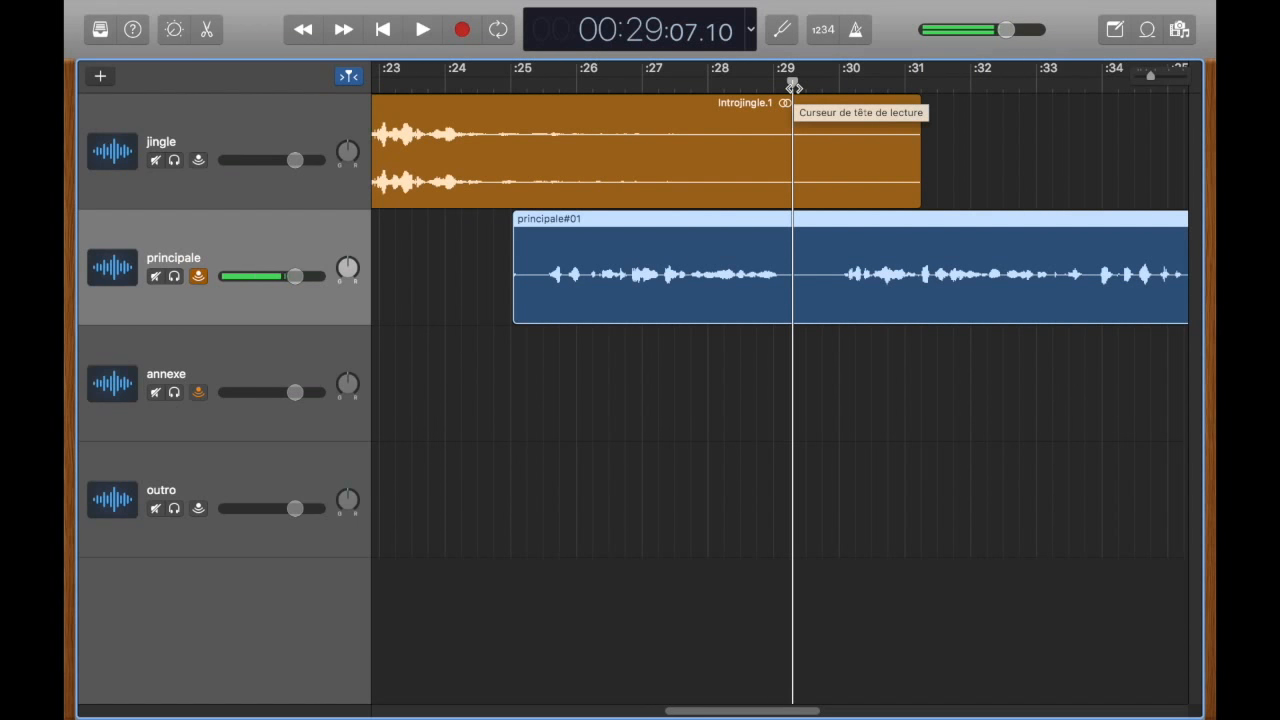
pyautogui.press('super+t')
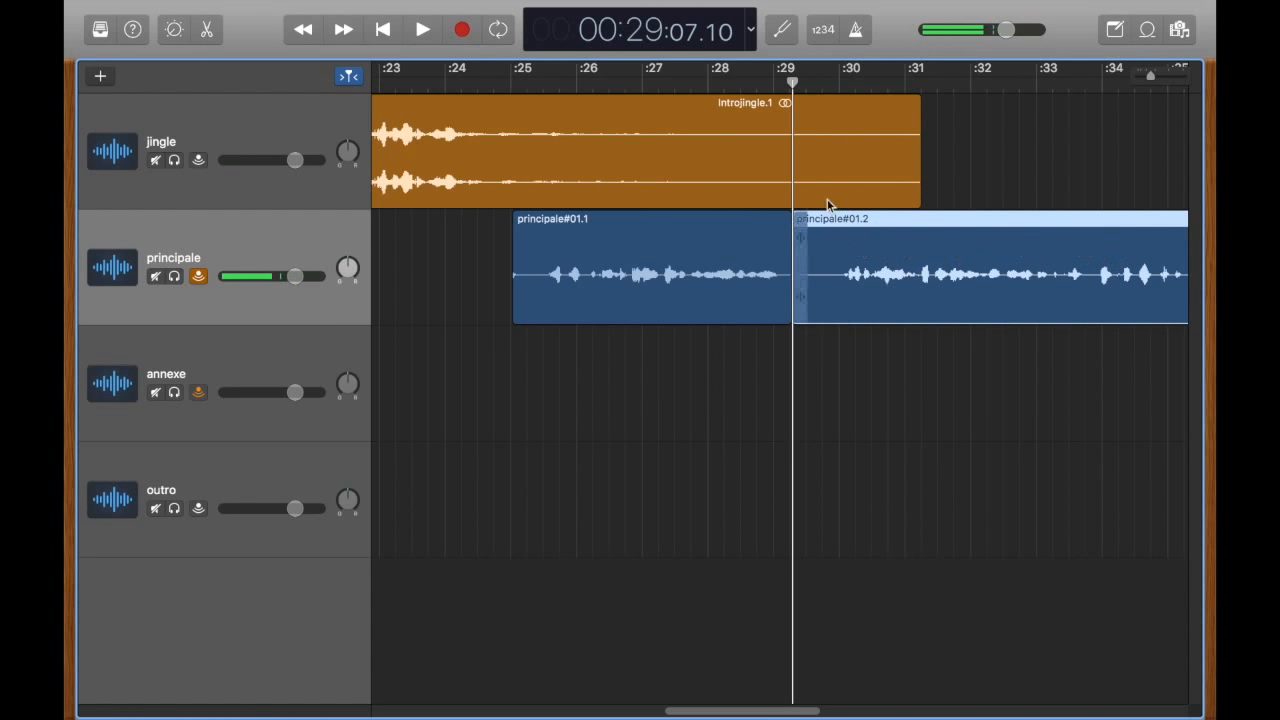
# Split the second part of the voice take just before 30 seconds, where the speech resumes.
pyautogui.click(820, 87)
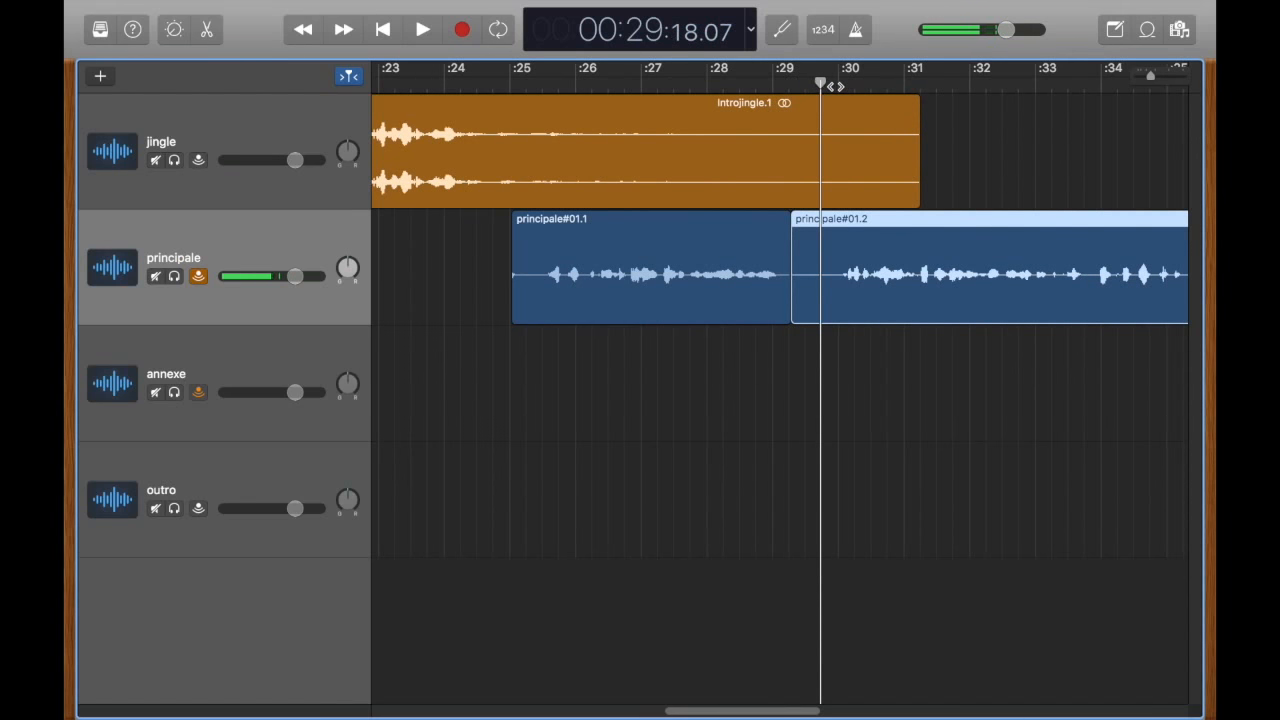
pyautogui.click(835, 87)
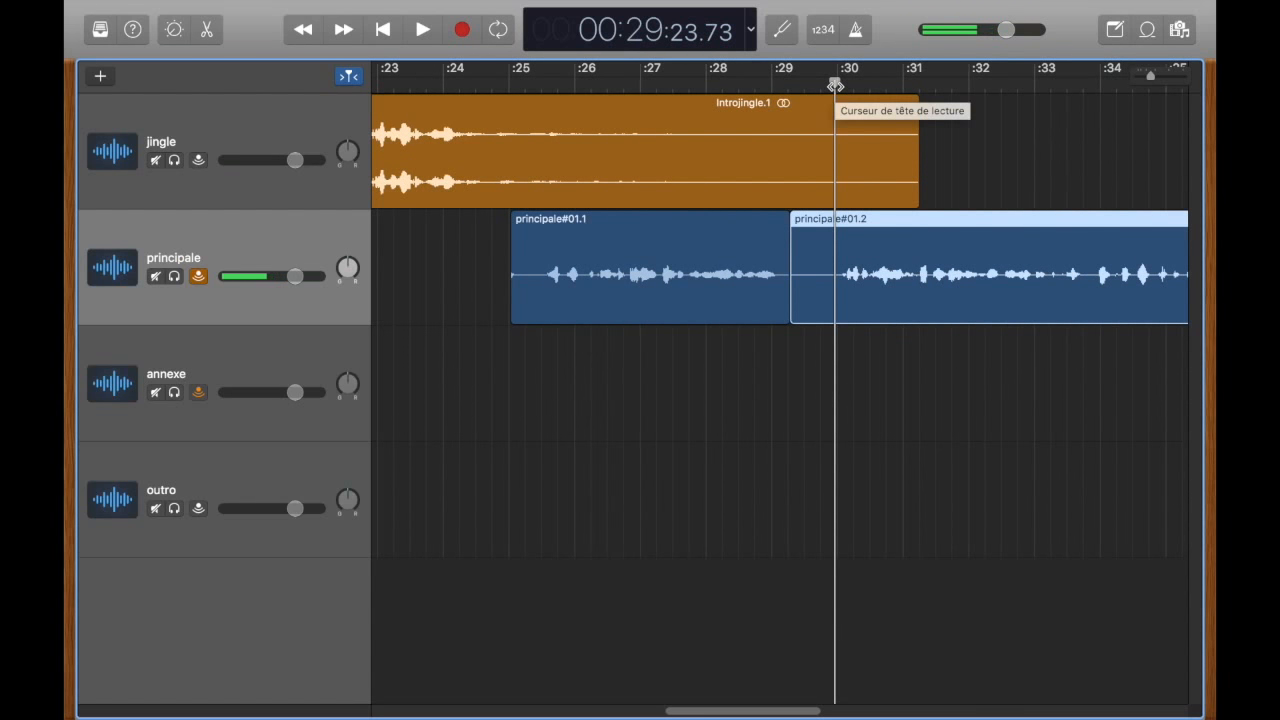
pyautogui.press('super+t')
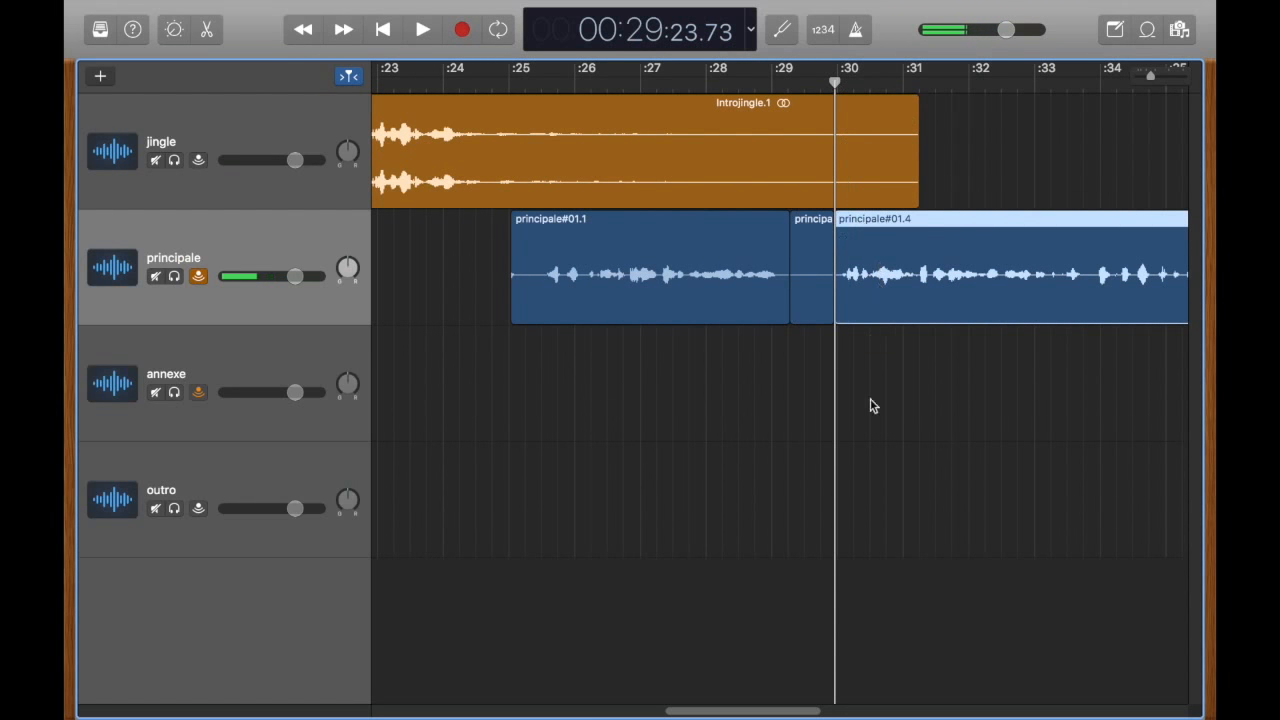
# Delete the short silent piece between the two voice regions on the principale track.
pyautogui.click(880, 431)
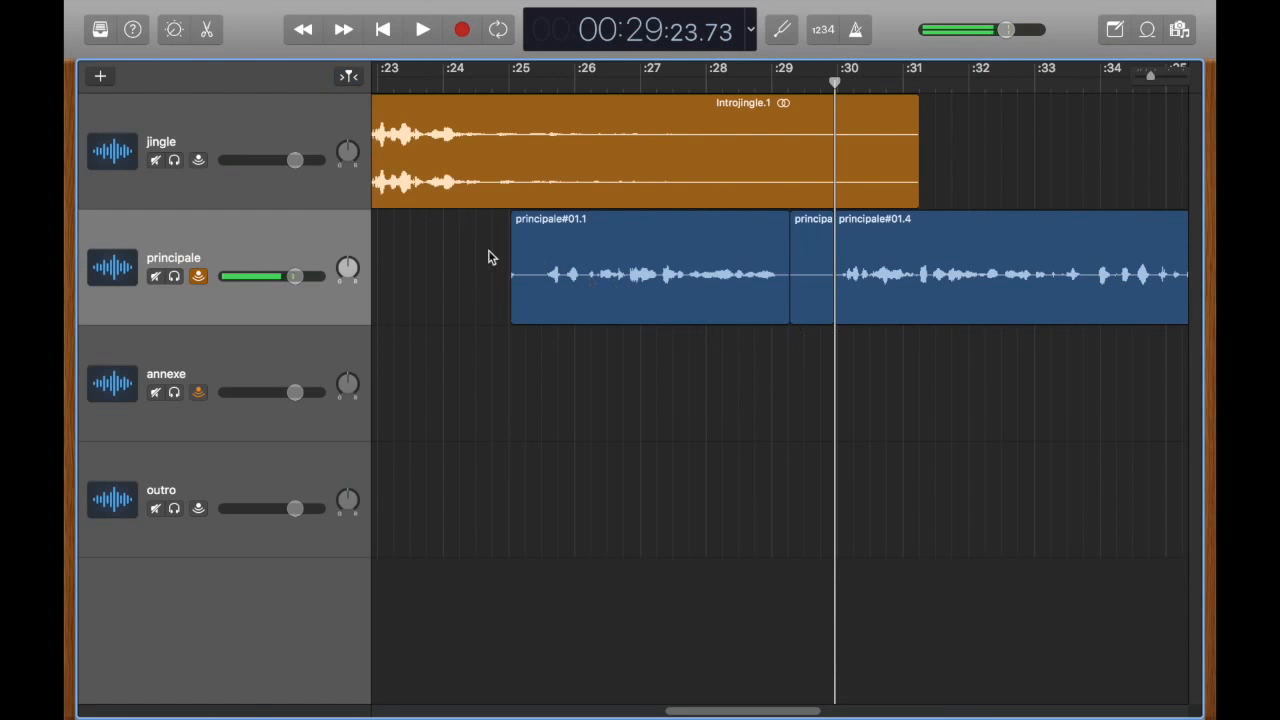
pyautogui.click(454, 72)
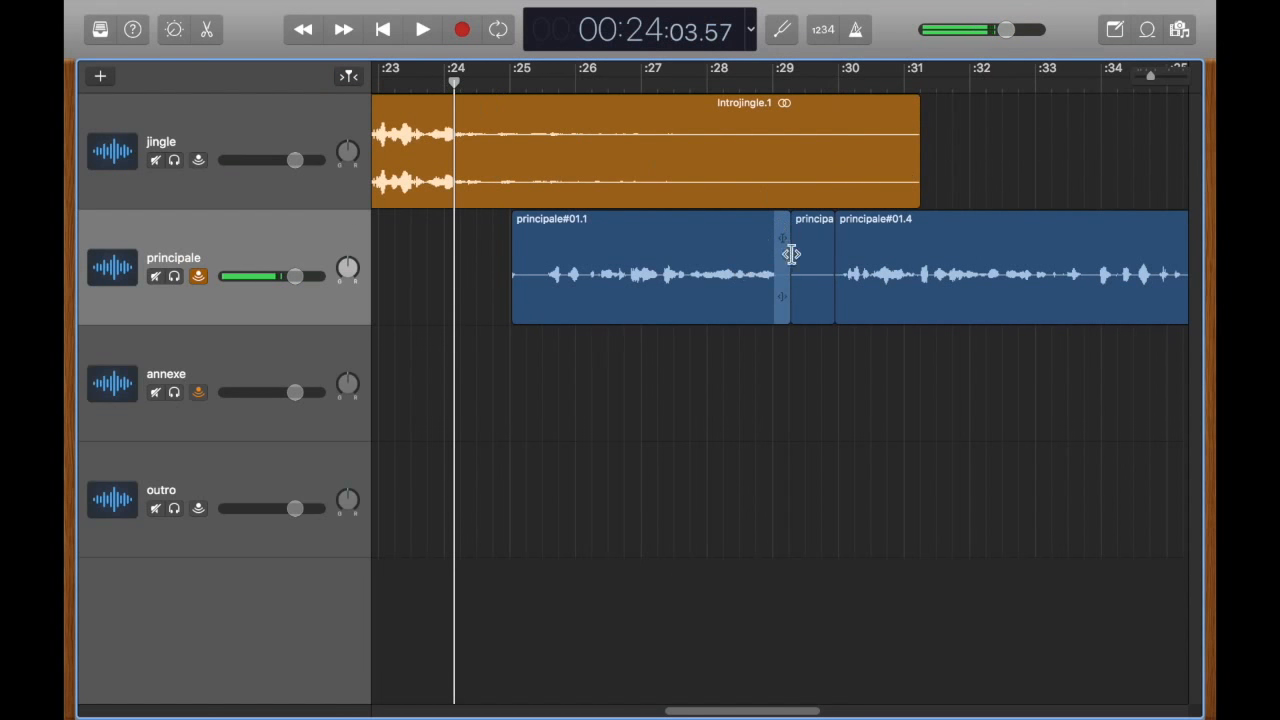
pyautogui.click(812, 281)
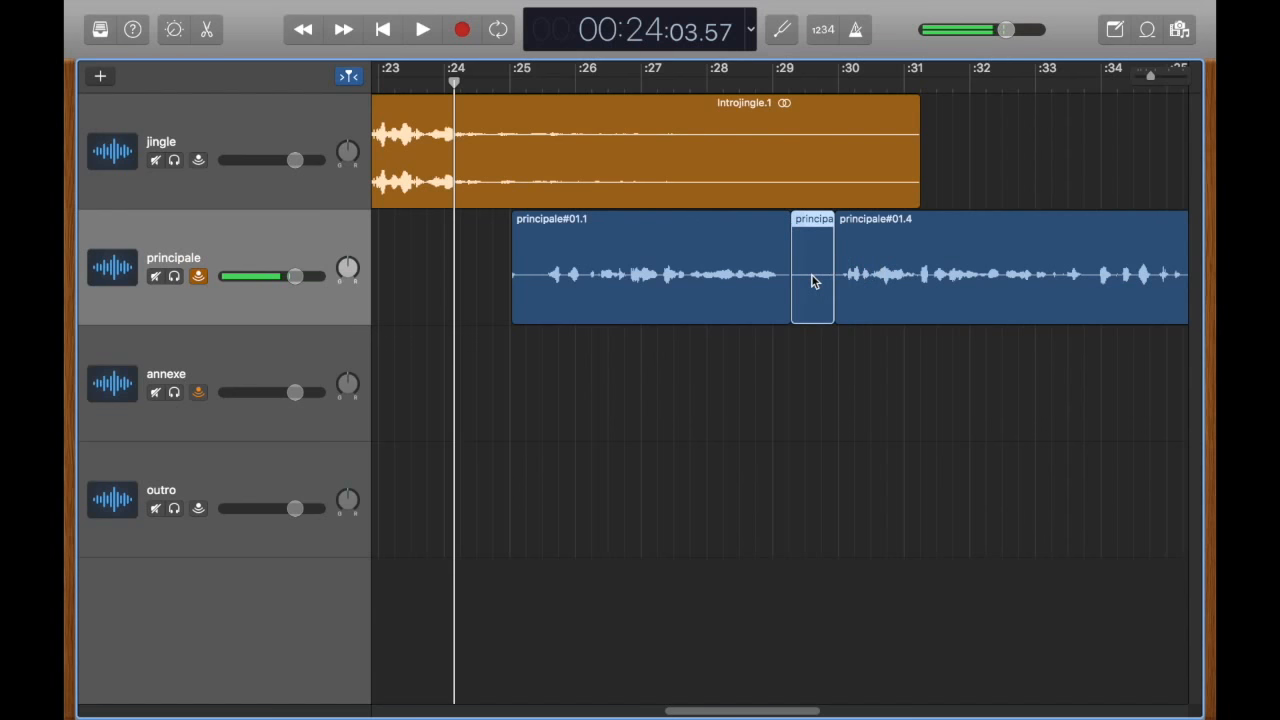
pyautogui.press('Delete')
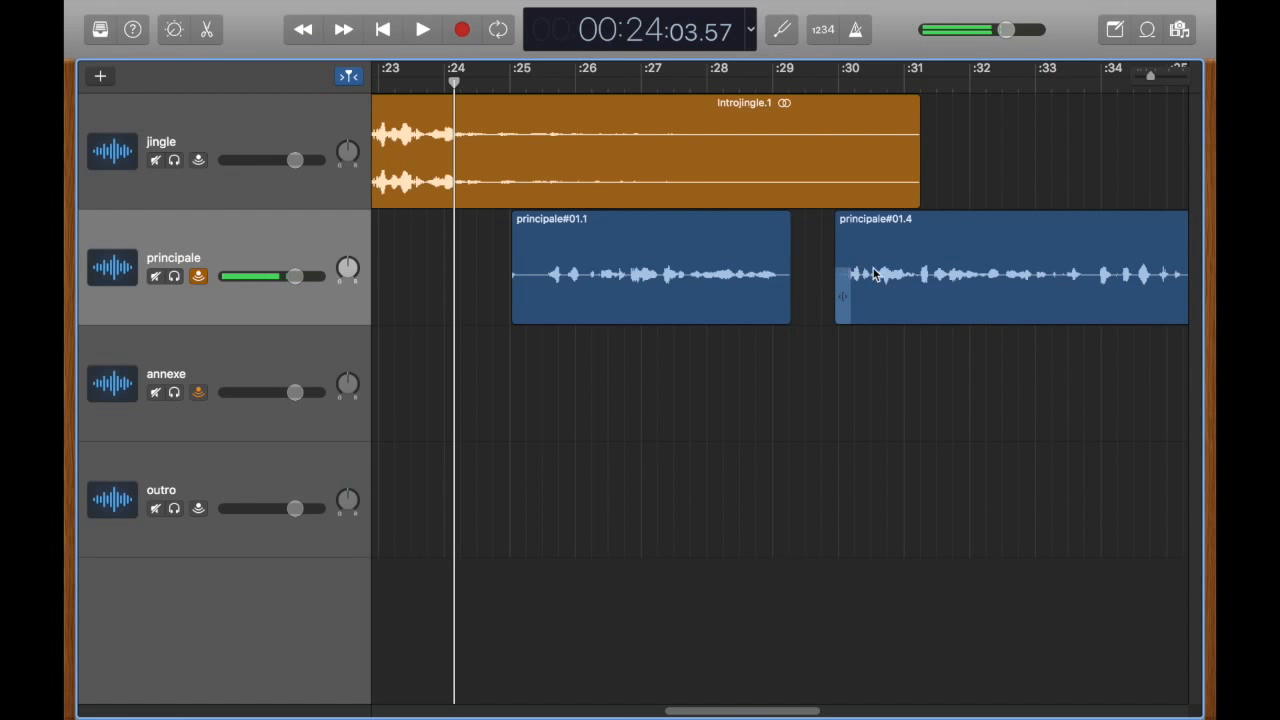
# Move the second voice region back against the end of the first one, closing the gap at about 29 seconds.
pyautogui.moveTo(889, 262); pyautogui.dragTo(875, 285)
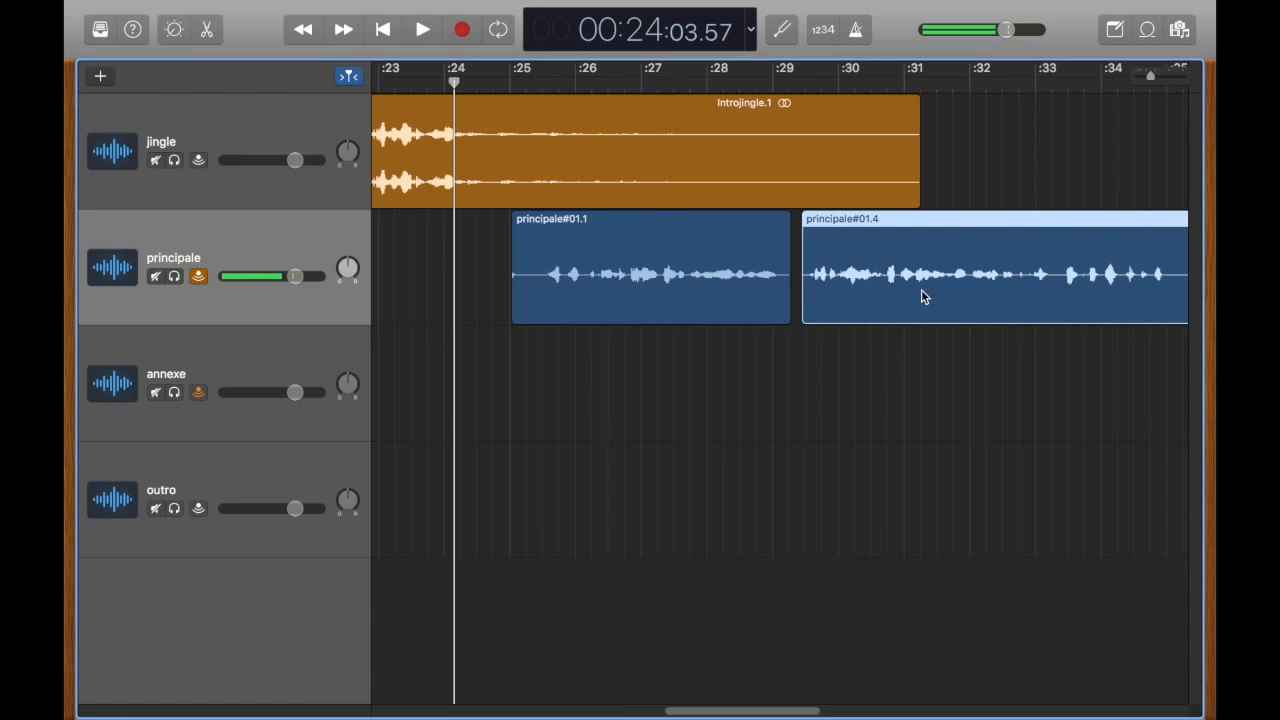
pyautogui.moveTo(920, 292); pyautogui.dragTo(912, 297)
pyautogui.moveTo(912, 298); pyautogui.dragTo(912, 298)
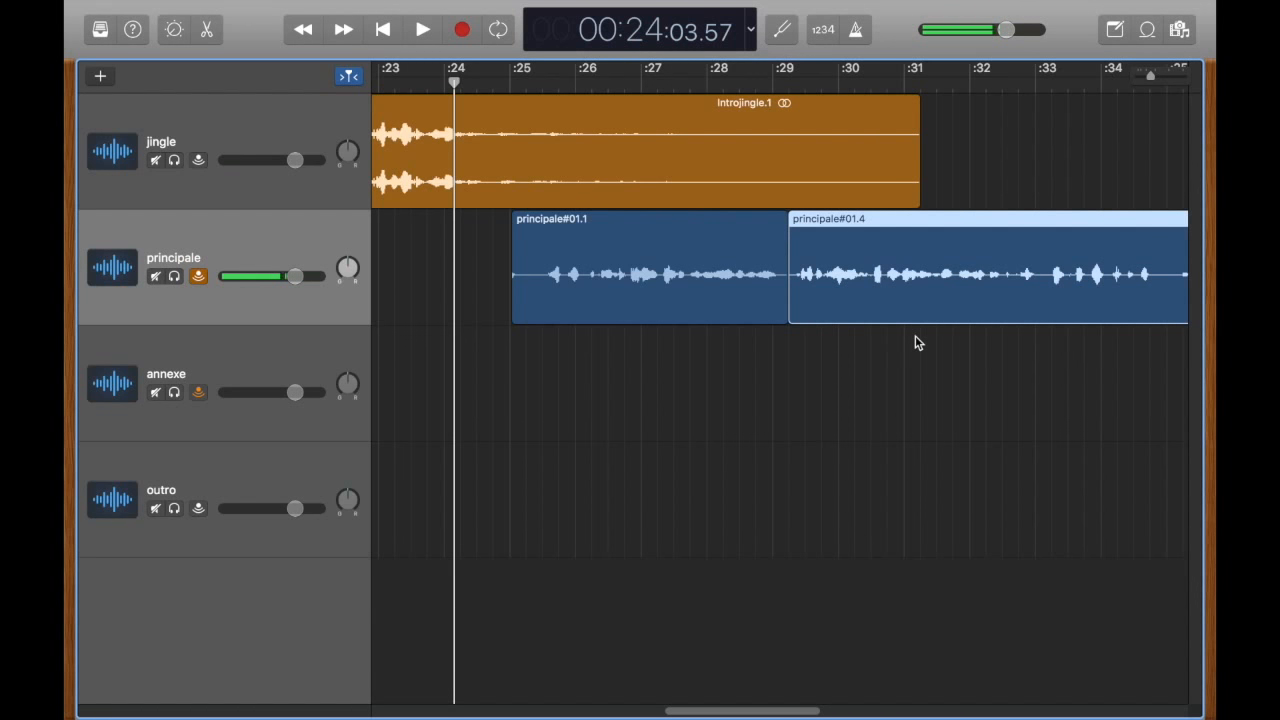
# Return the playhead to the very beginning of the project, at the start of the jingle.
pyautogui.hscroll(-3, 915, 340)
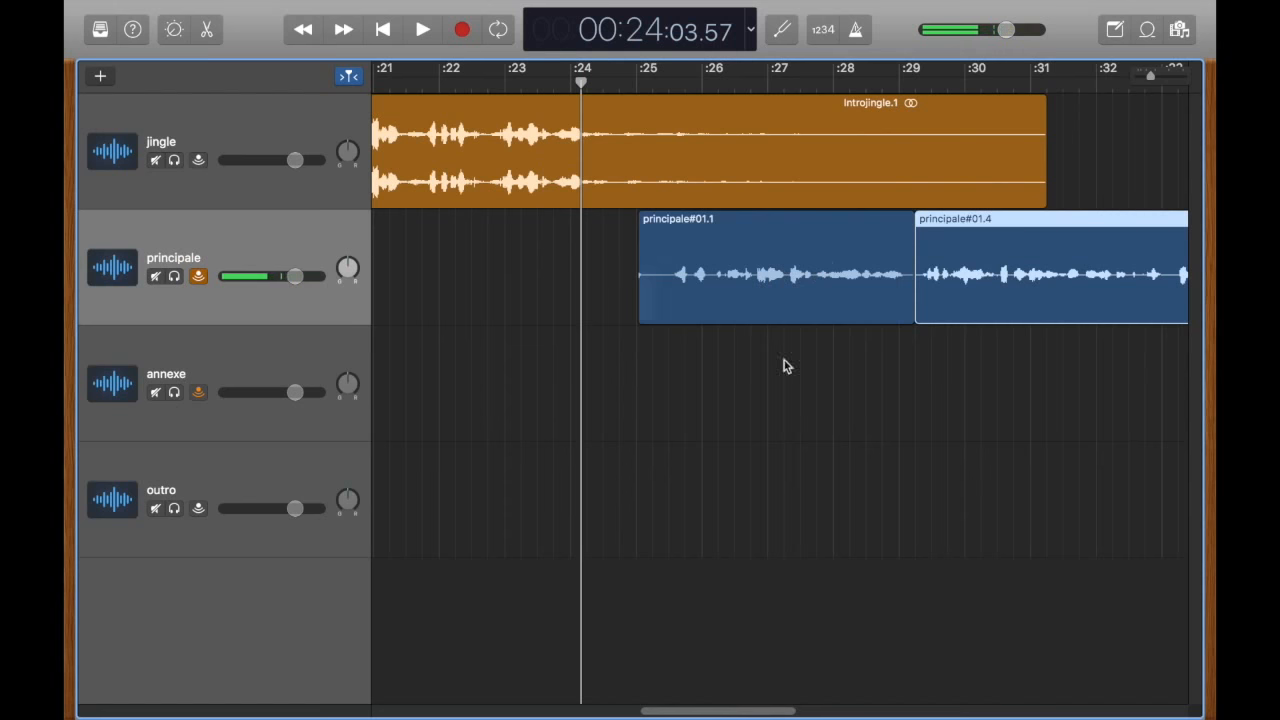
pyautogui.moveTo(768, 715); pyautogui.dragTo(449, 686)
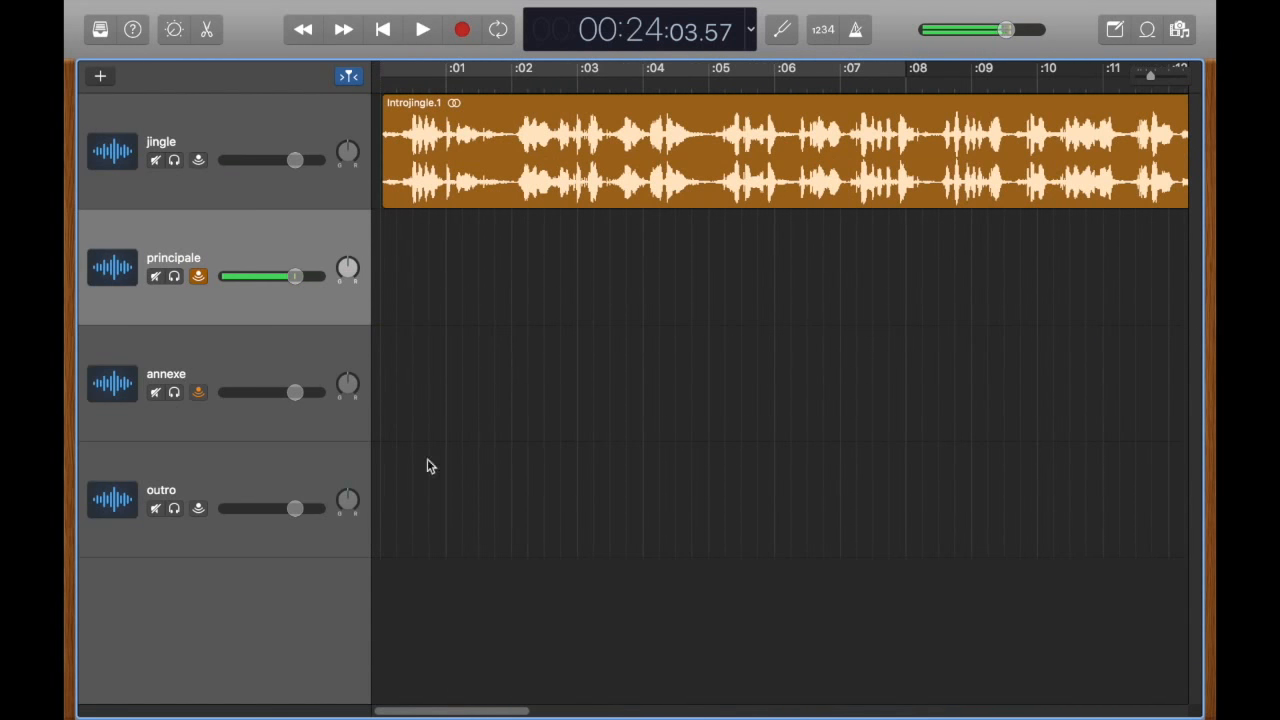
pyautogui.click(384, 33)
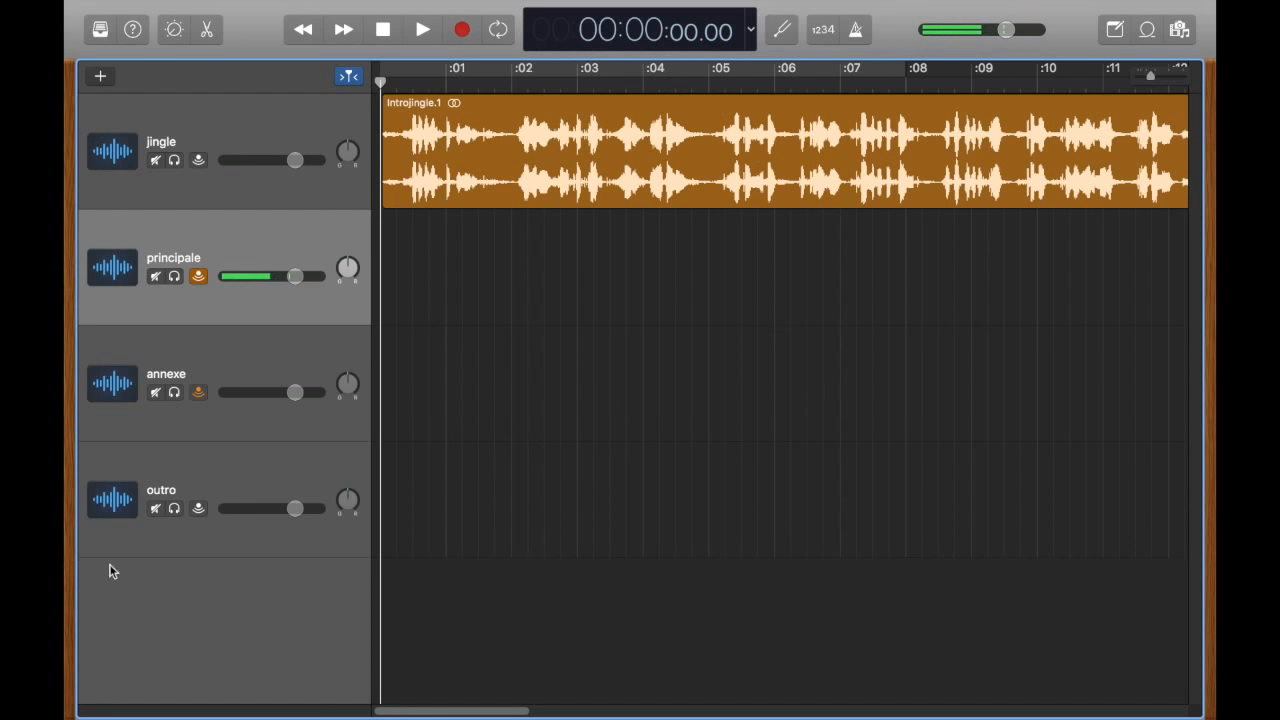
# Export the song to disk as an MP3 named test1 in the Episodes folder, at high quality (192 kbit/s).
pyautogui.moveTo(665, 5)
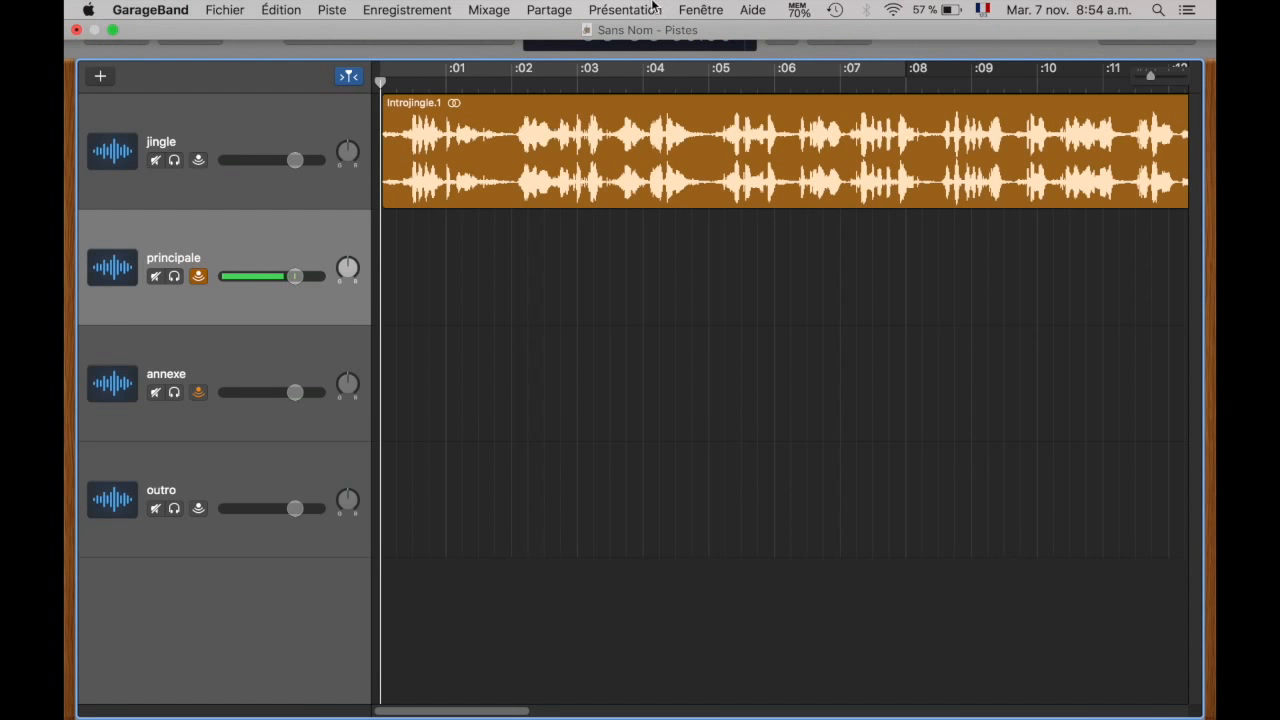
pyautogui.click(533, 10)
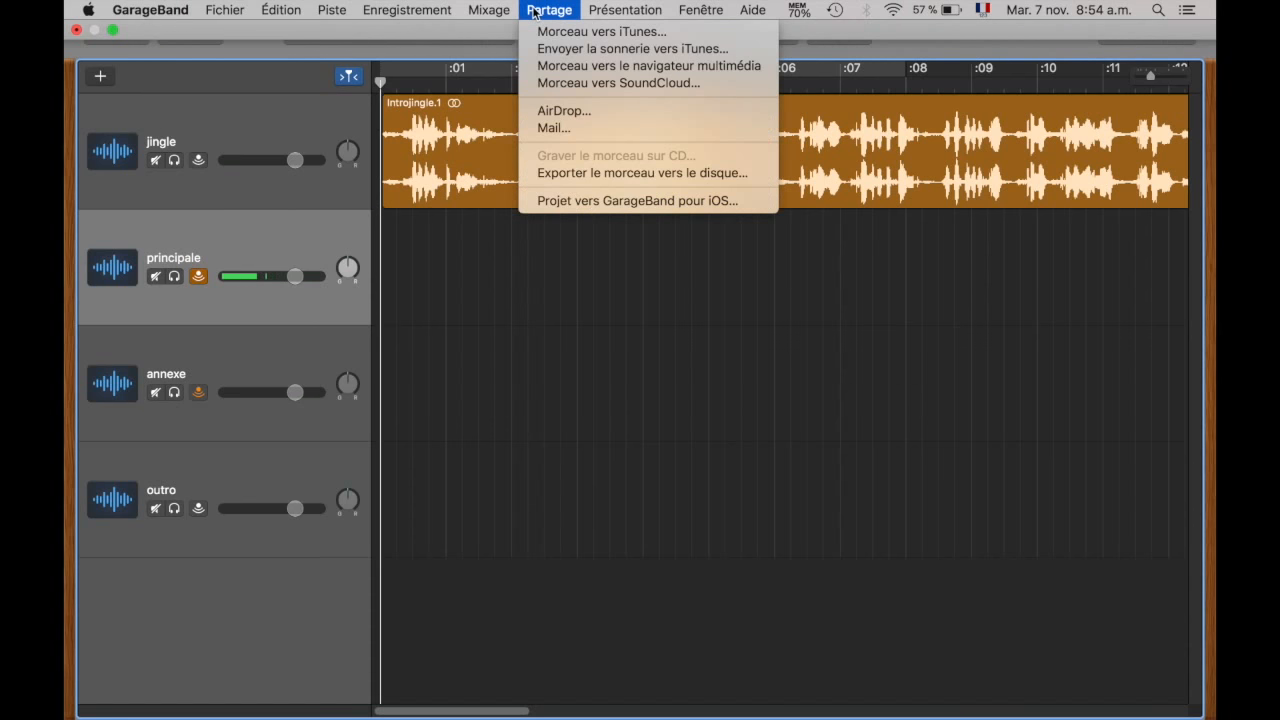
pyautogui.click(554, 176)
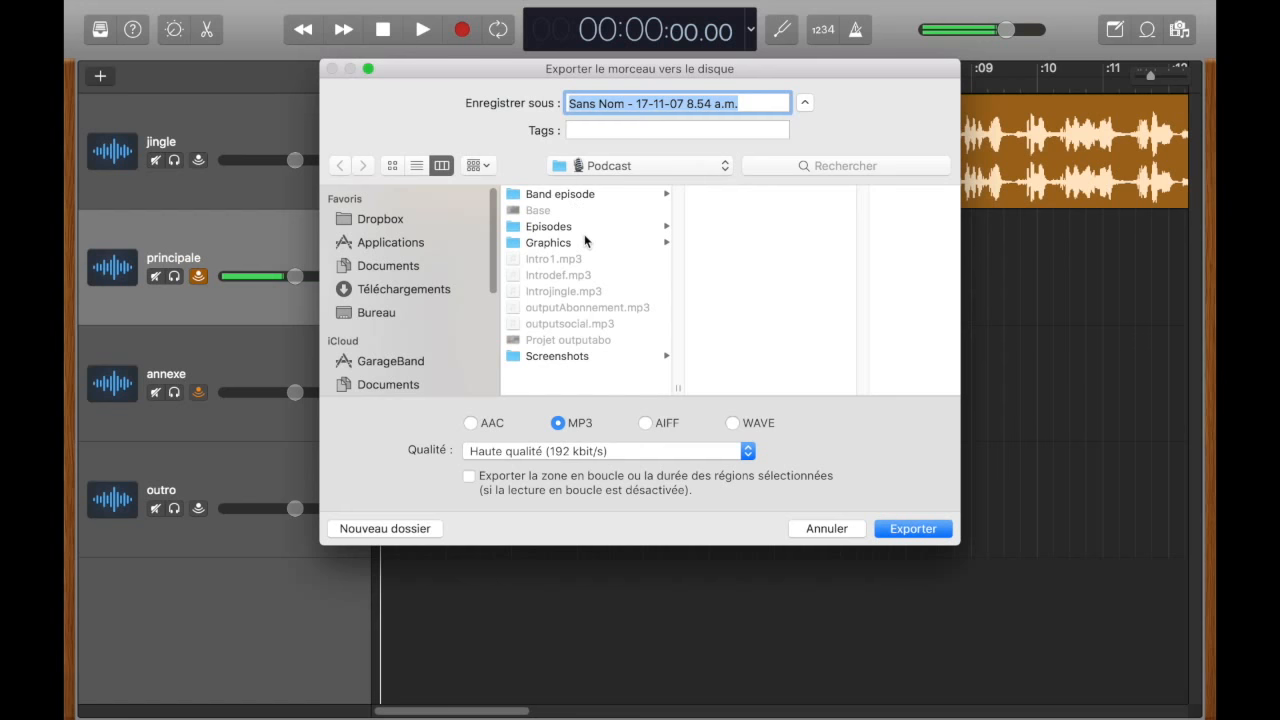
pyautogui.click(585, 227)
pyautogui.scroll(-10, 758, 255)
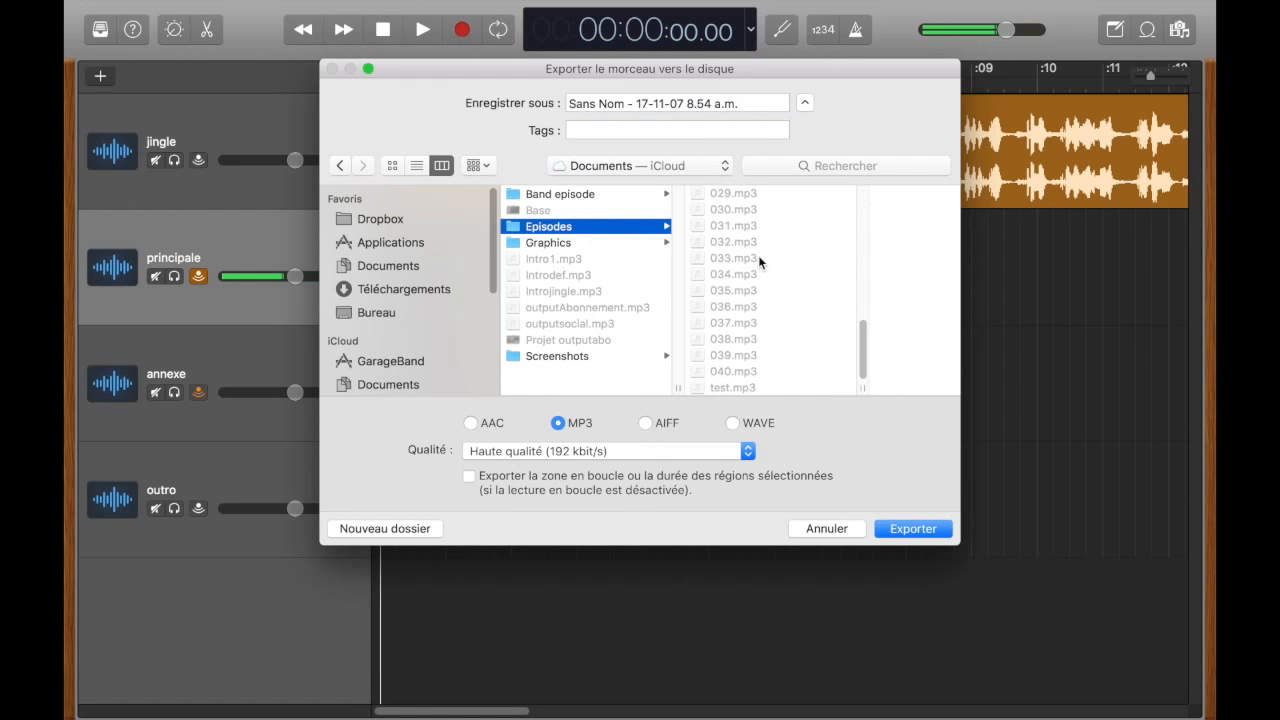
pyautogui.tripleClick(712, 104)
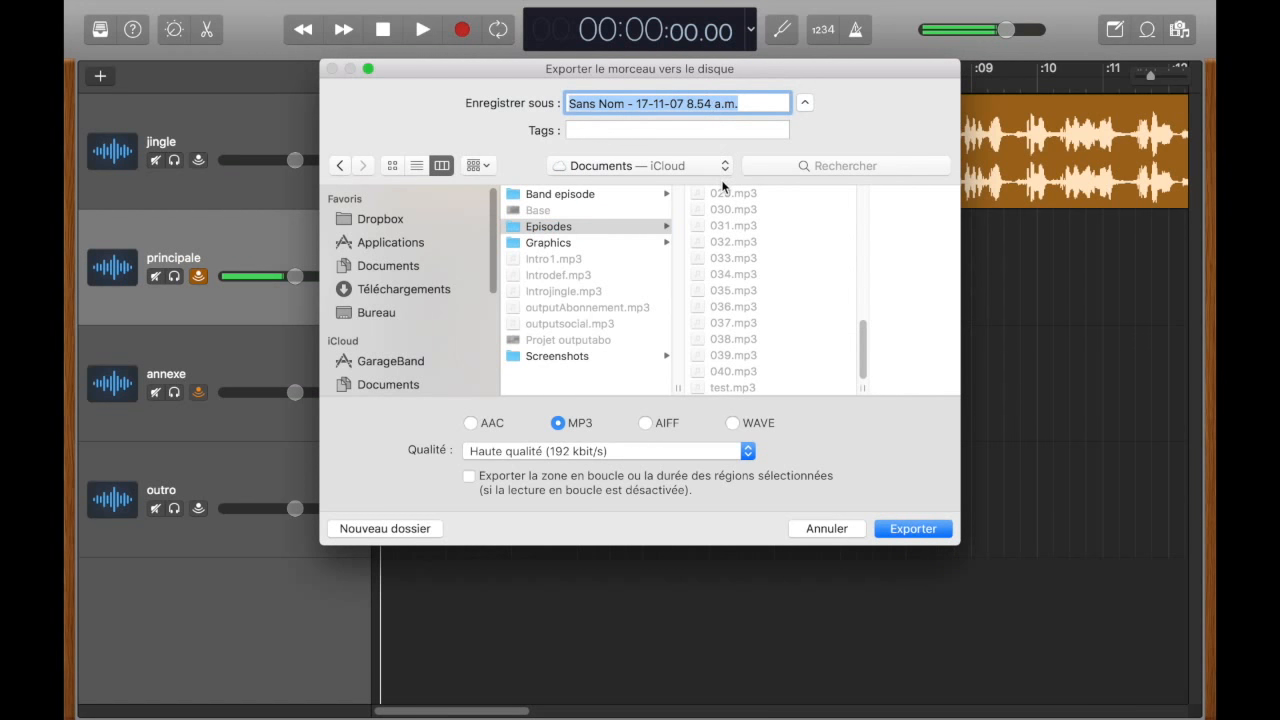
pyautogui.write('test1')
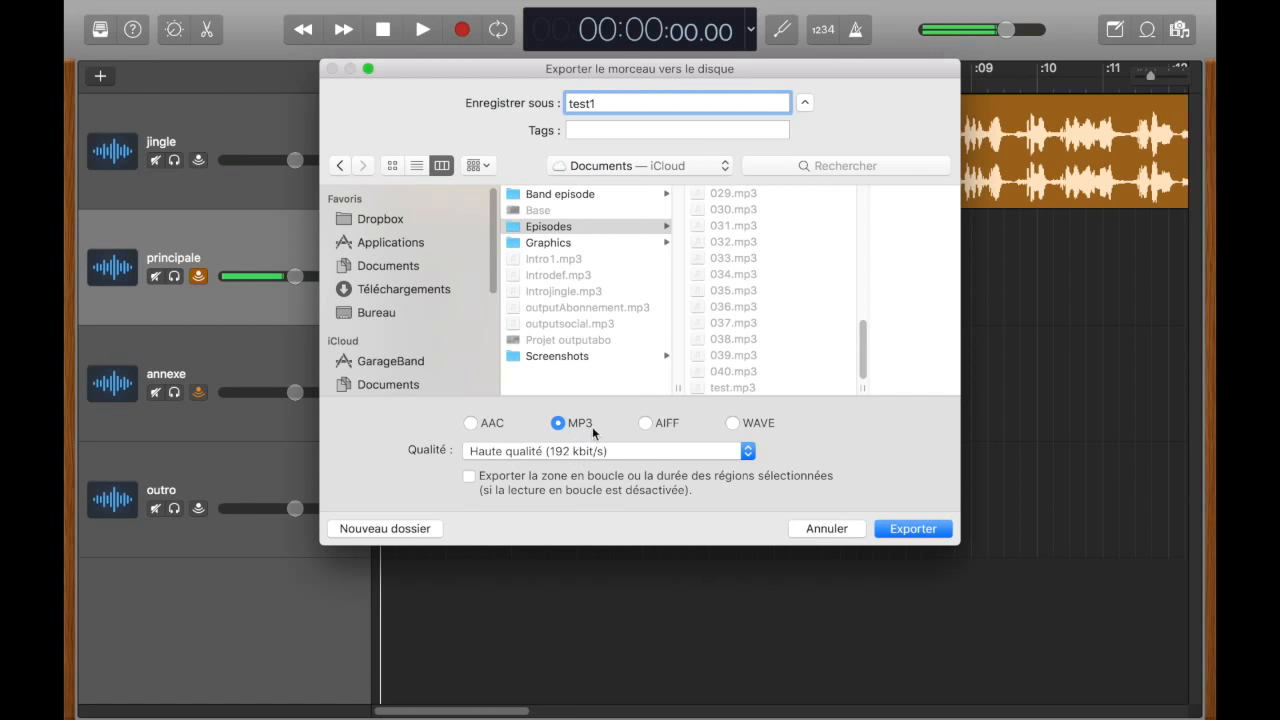
pyautogui.click(930, 529)
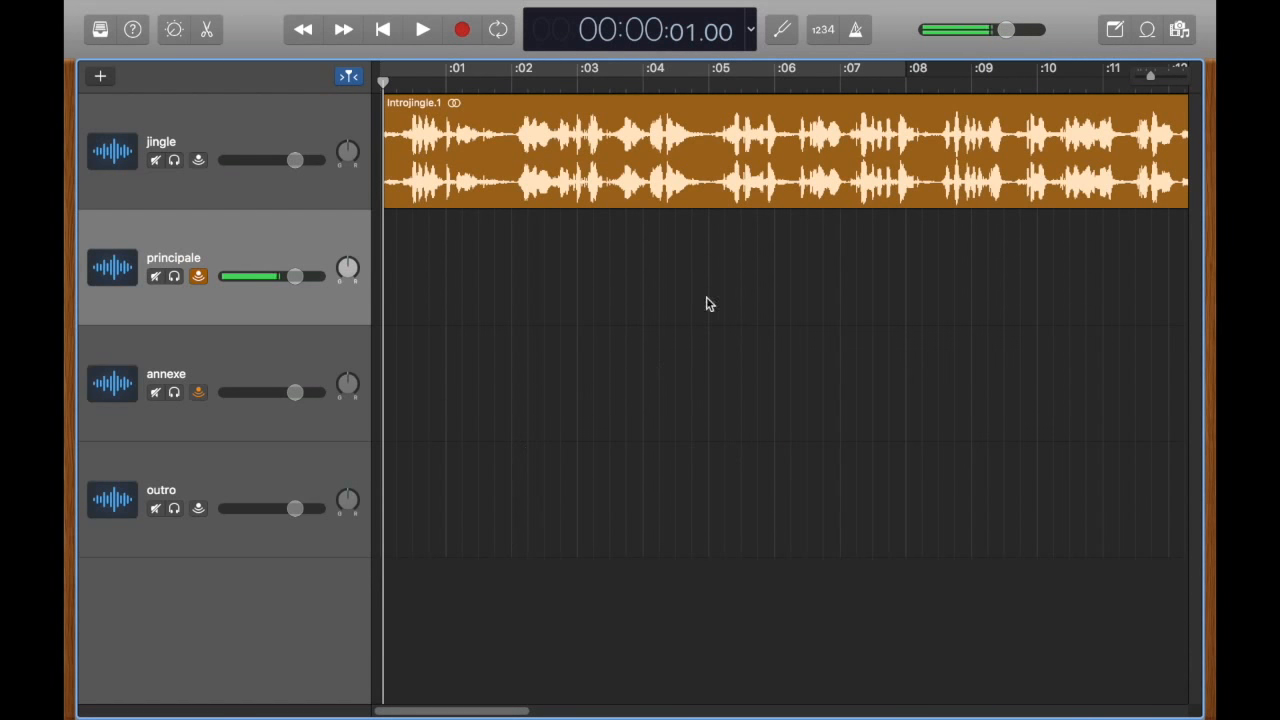
pyautogui.moveTo(528, 50)
pyautogui.moveTo(364, 6)
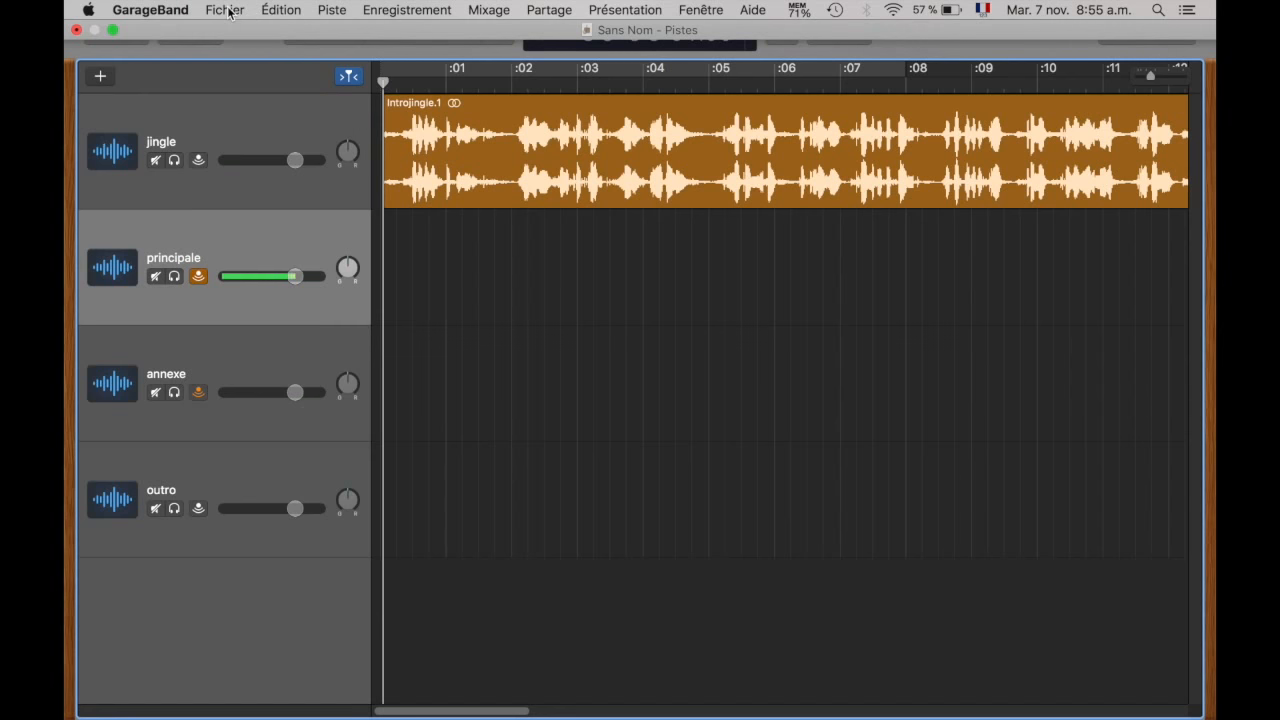
pyautogui.click(556, 11)
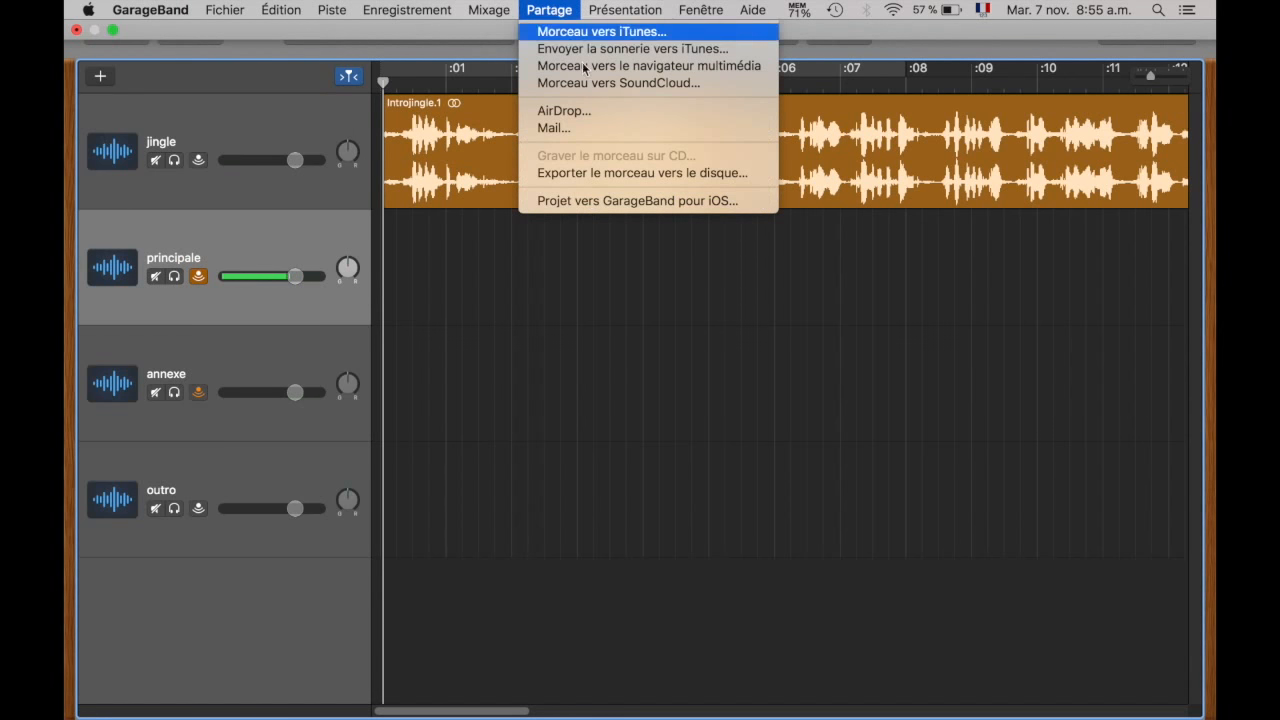
pyautogui.moveTo(242, 10)
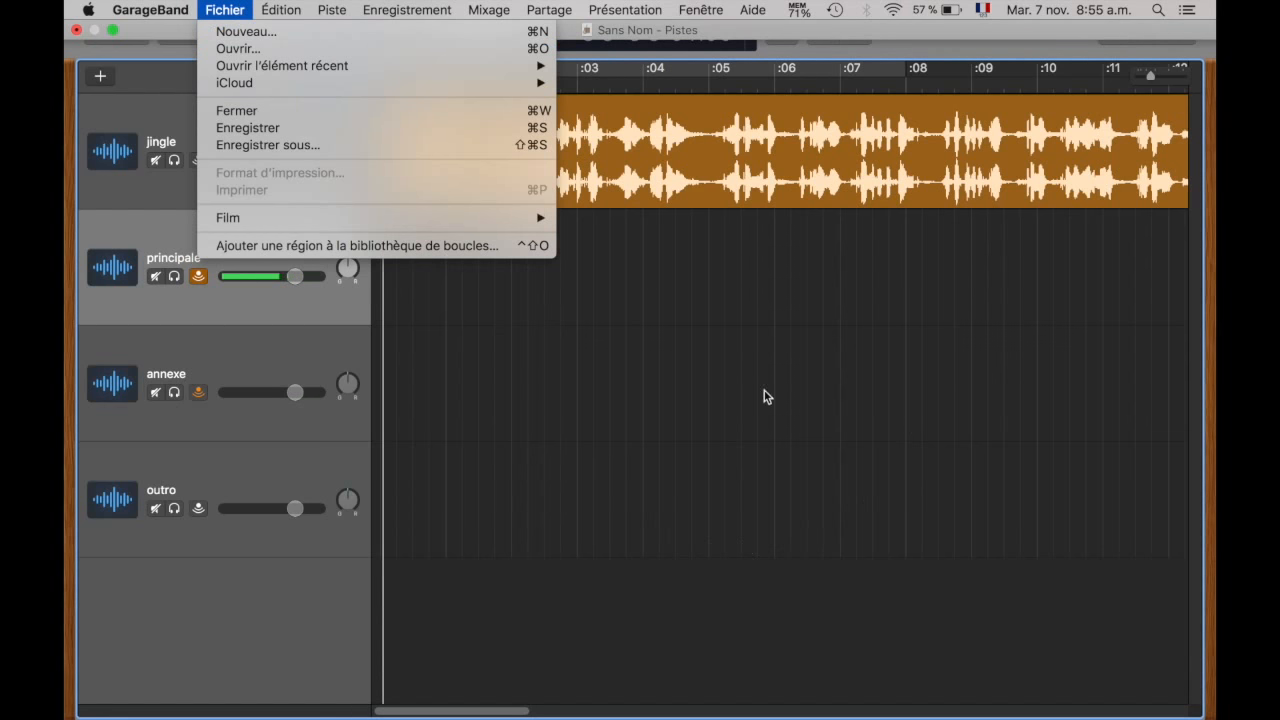
pyautogui.click(500, 651)
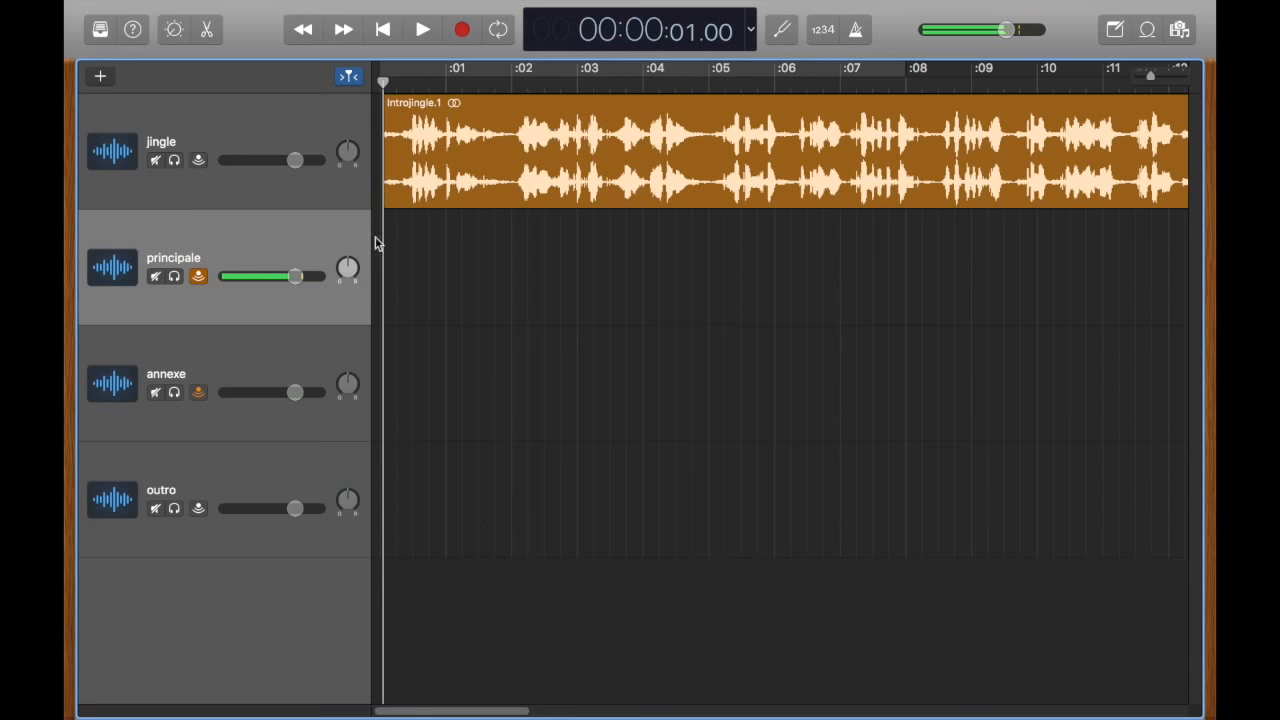
pyautogui.click(225, 10)
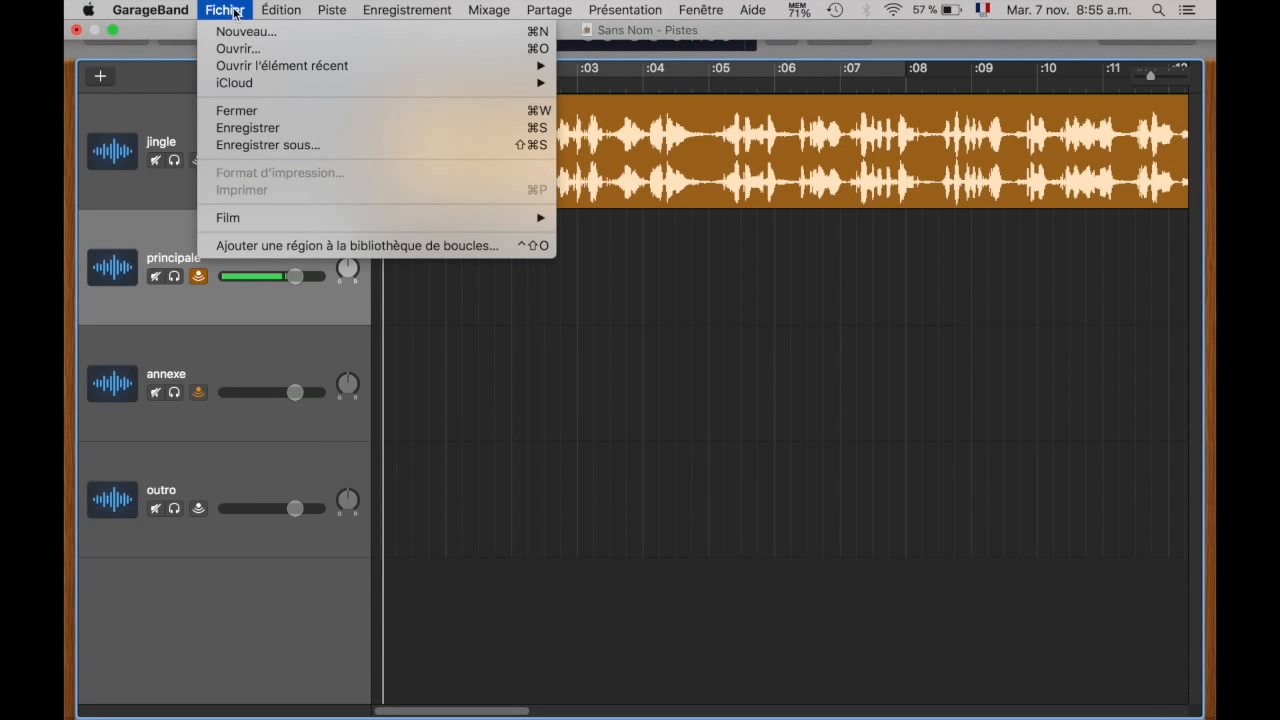
pyautogui.click(407, 145)
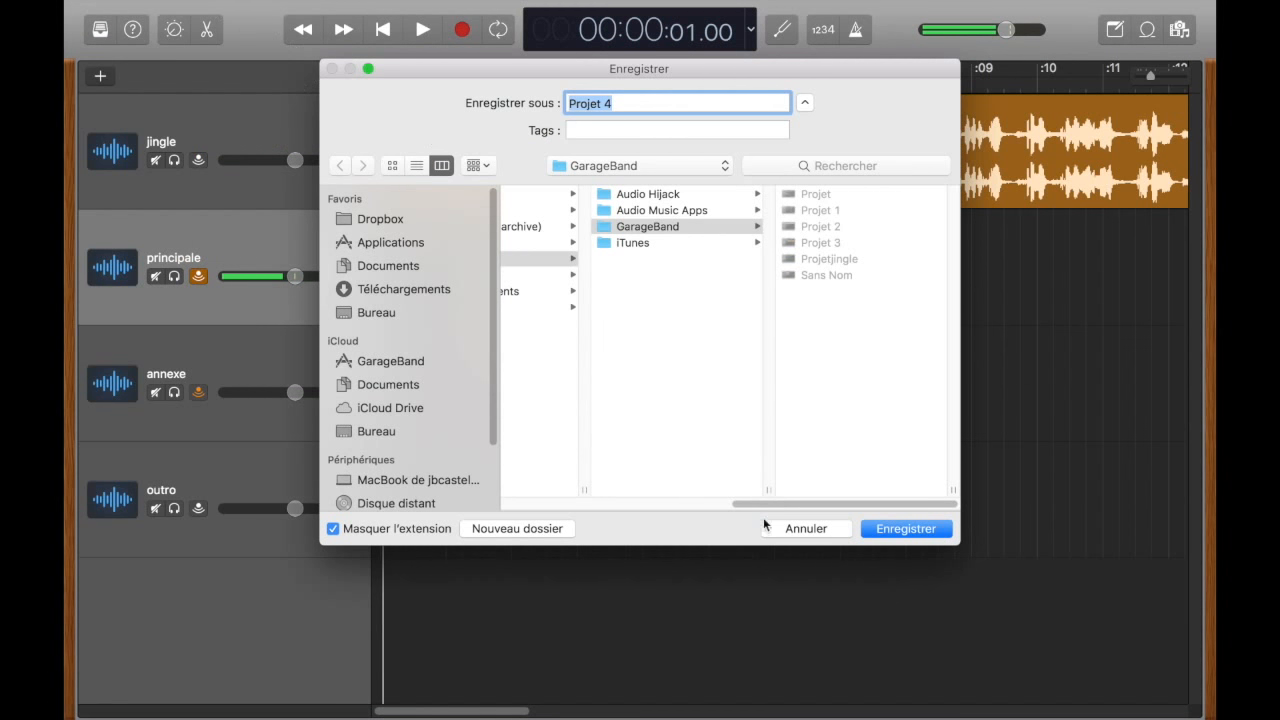
pyautogui.click(763, 519)
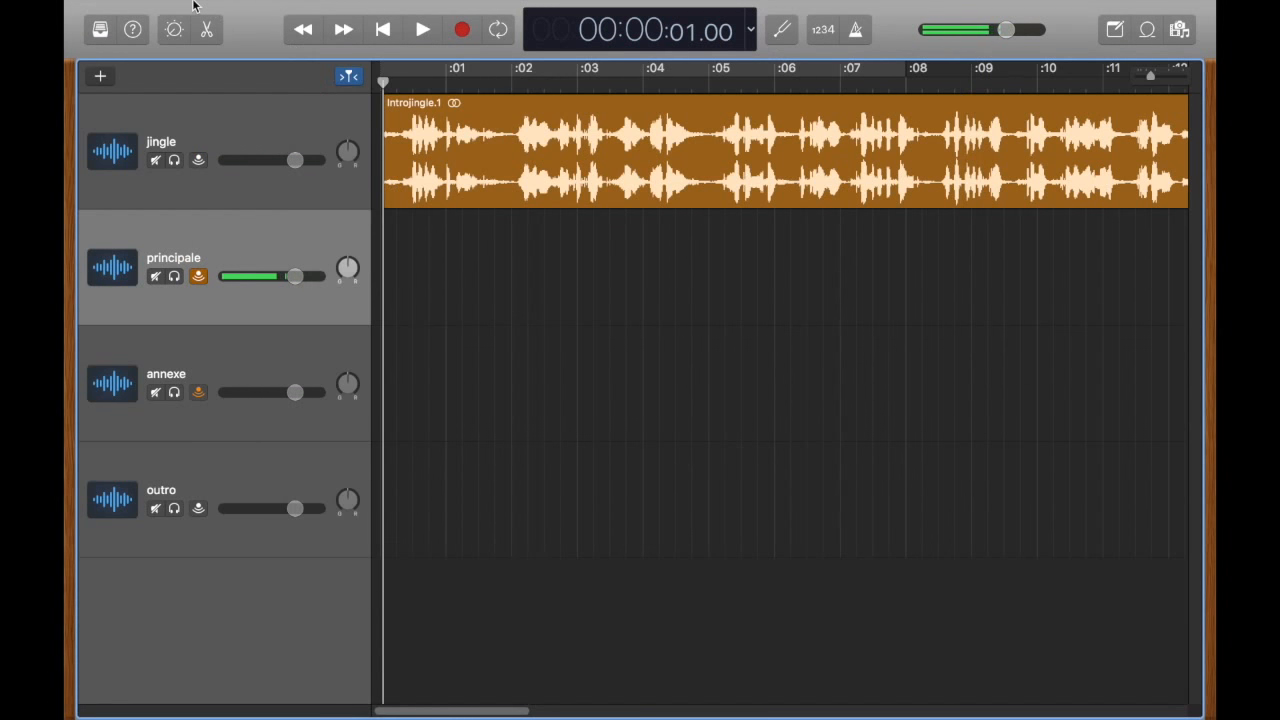
# Save the project under the name Projet 4 in the Band episode folder inside Documents > Podcast.
pyautogui.click(224, 10)
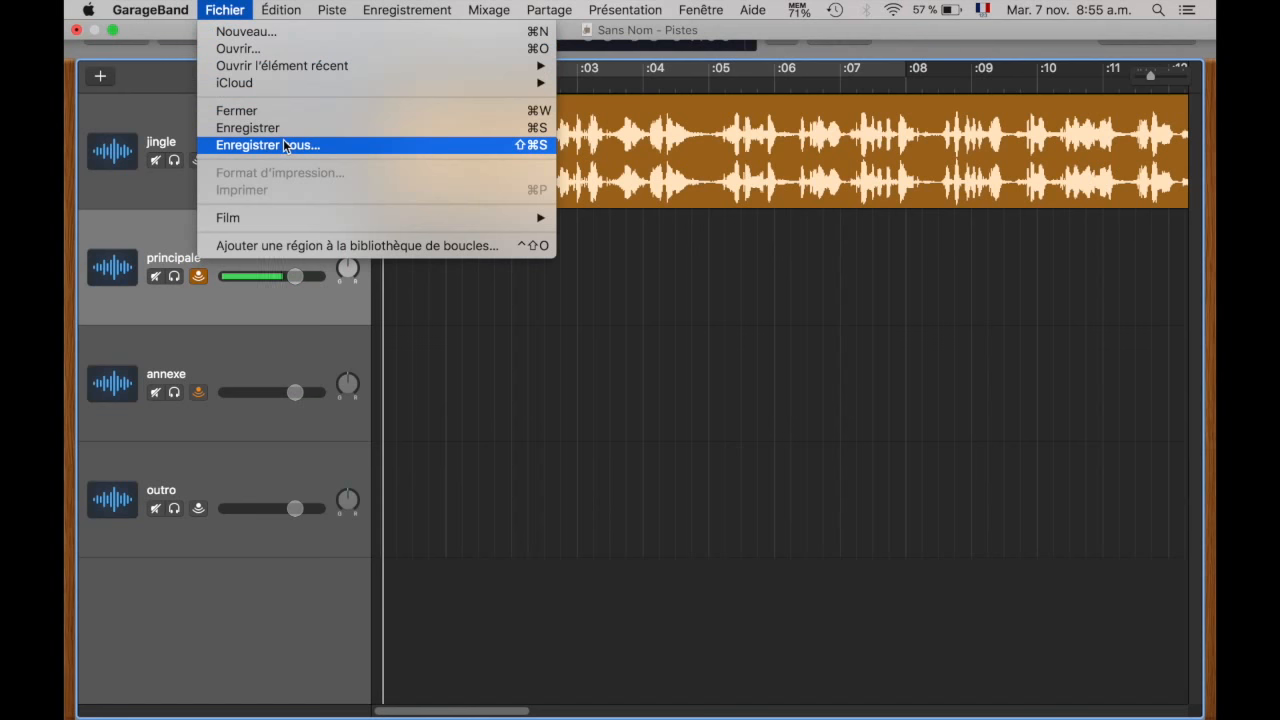
pyautogui.click(384, 145)
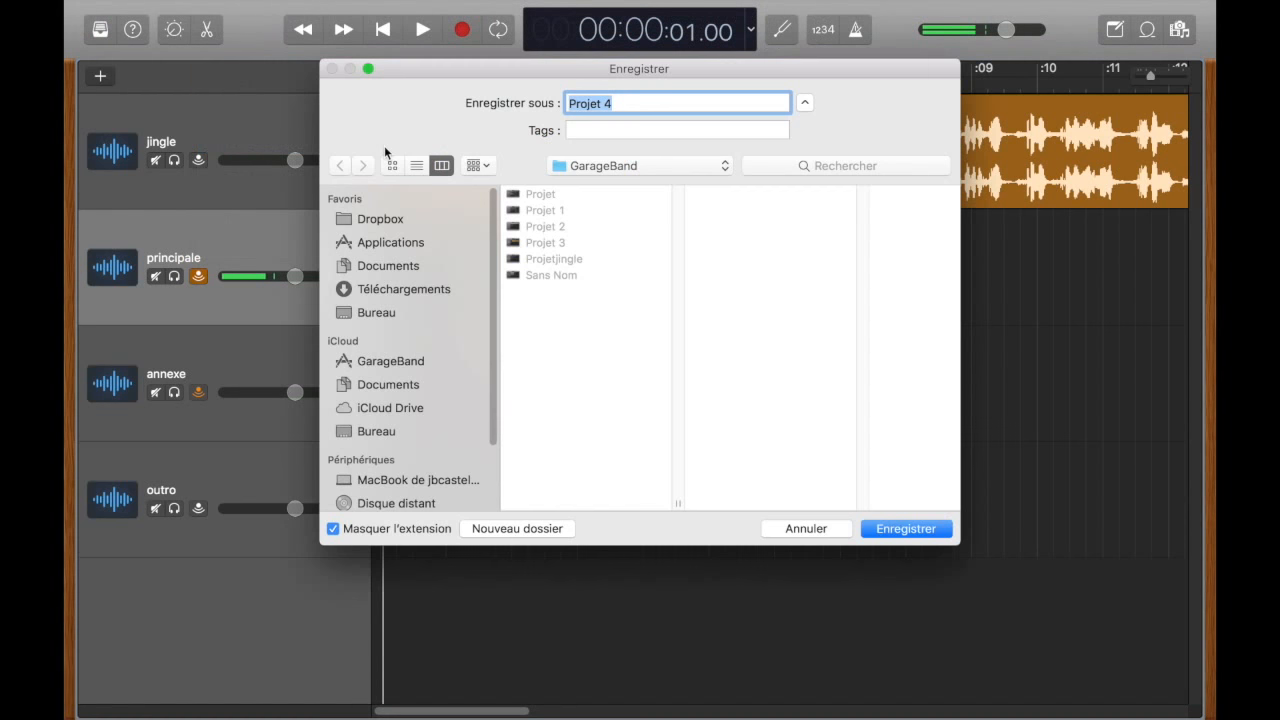
pyautogui.click(376, 272)
pyautogui.click(578, 209)
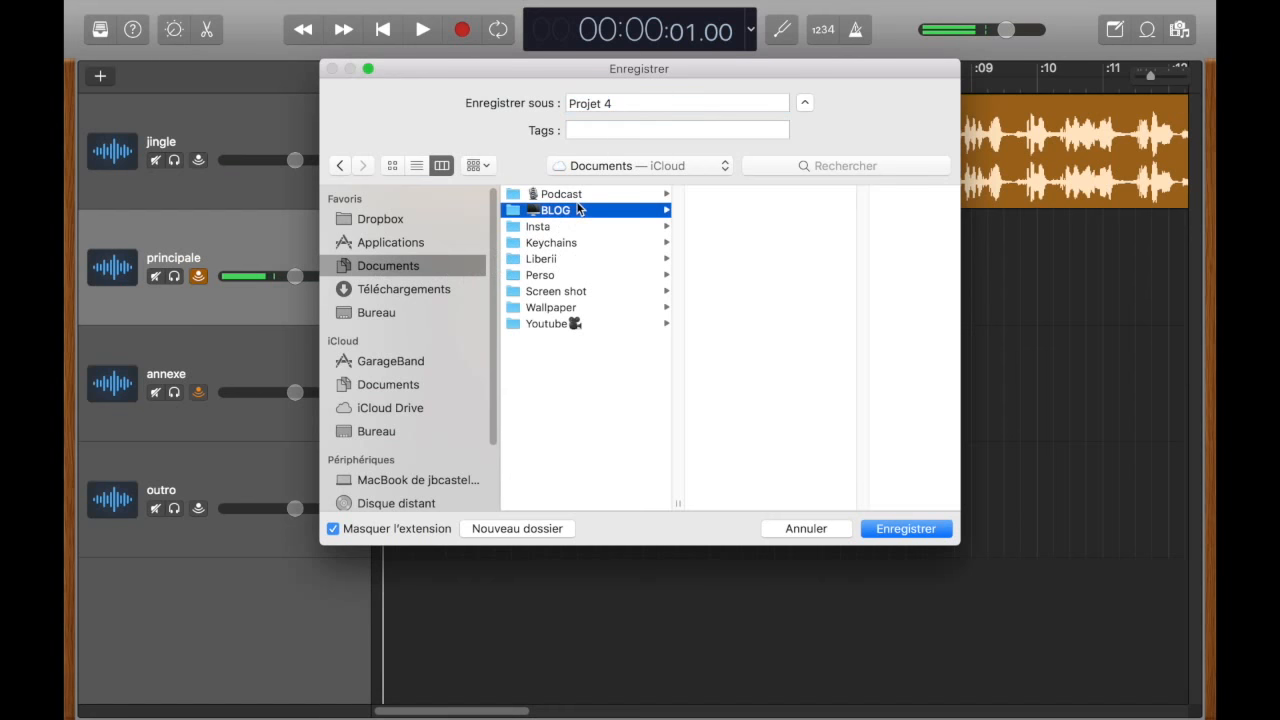
pyautogui.click(578, 194)
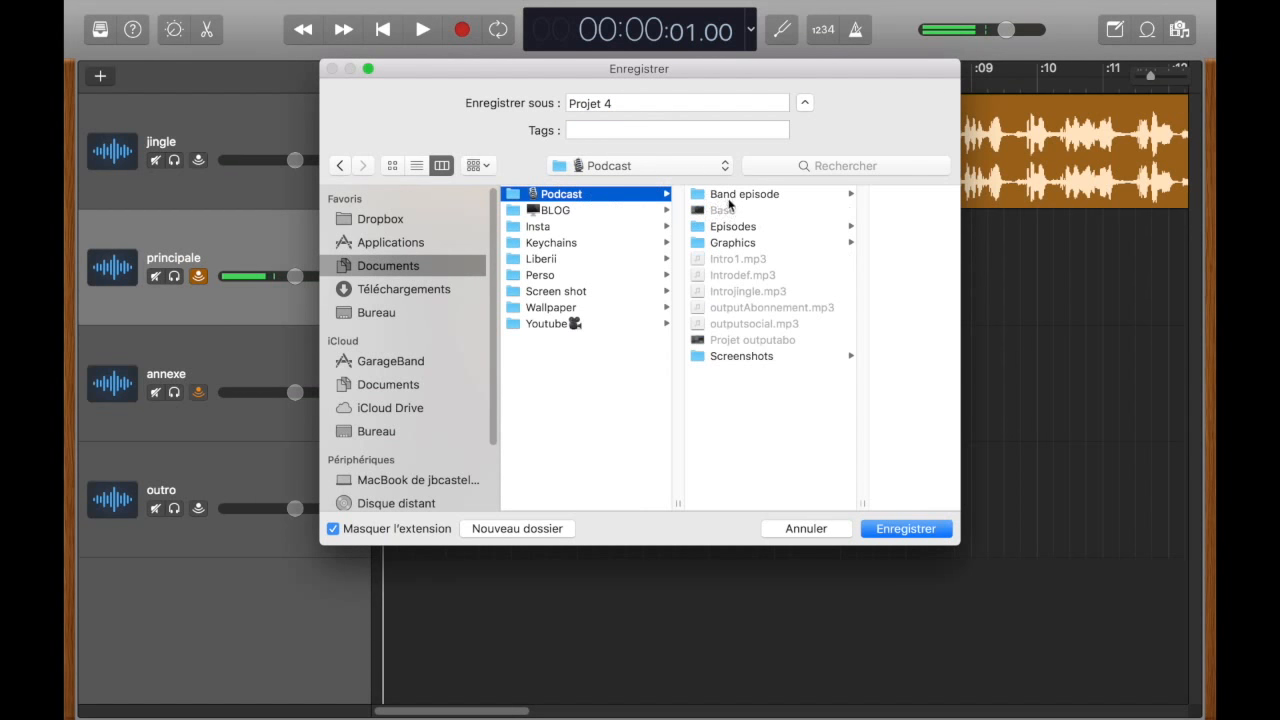
pyautogui.click(723, 197)
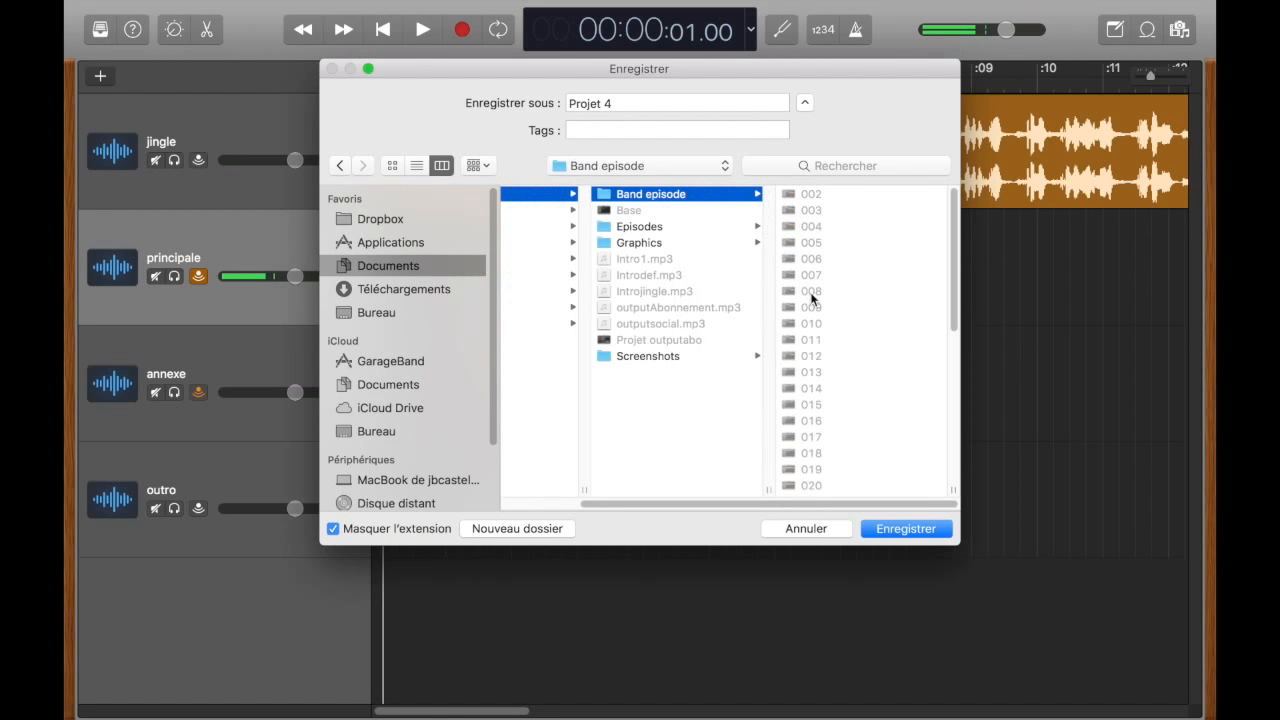
pyautogui.scroll(1, 811, 335)
pyautogui.scroll(-1, 798, 265)
pyautogui.scroll(1, 798, 265)
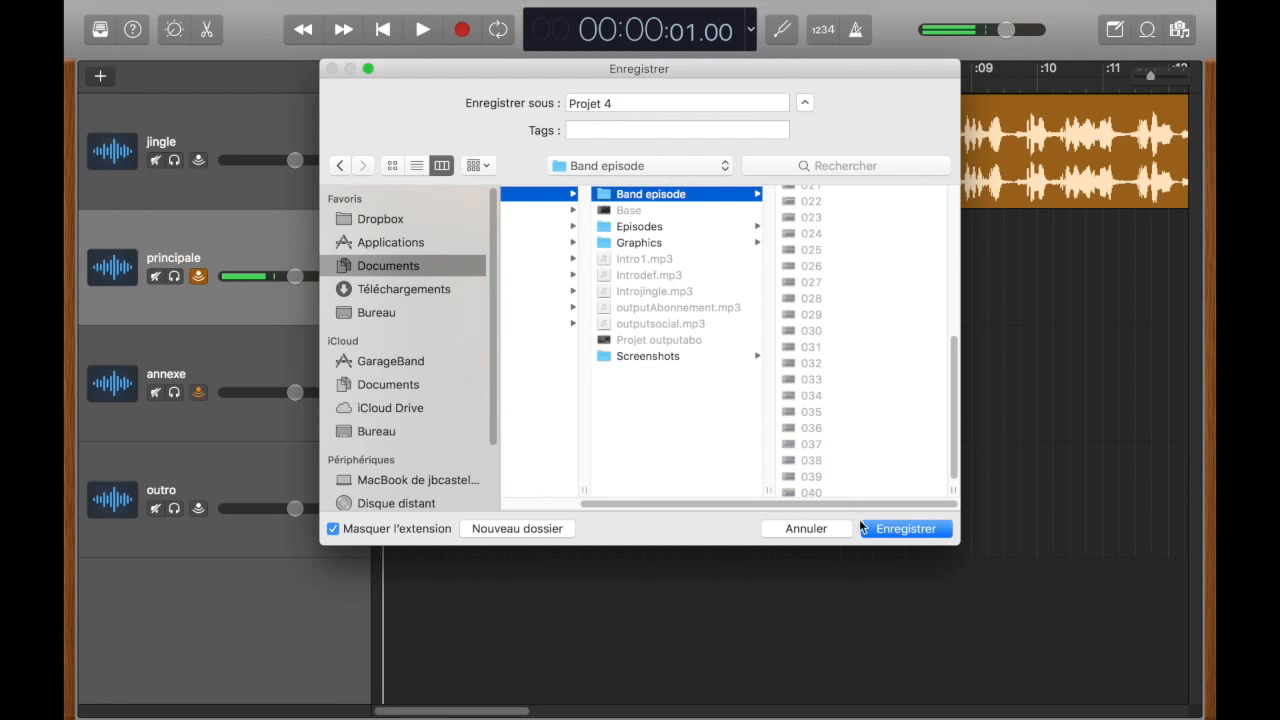
pyautogui.click(900, 529)
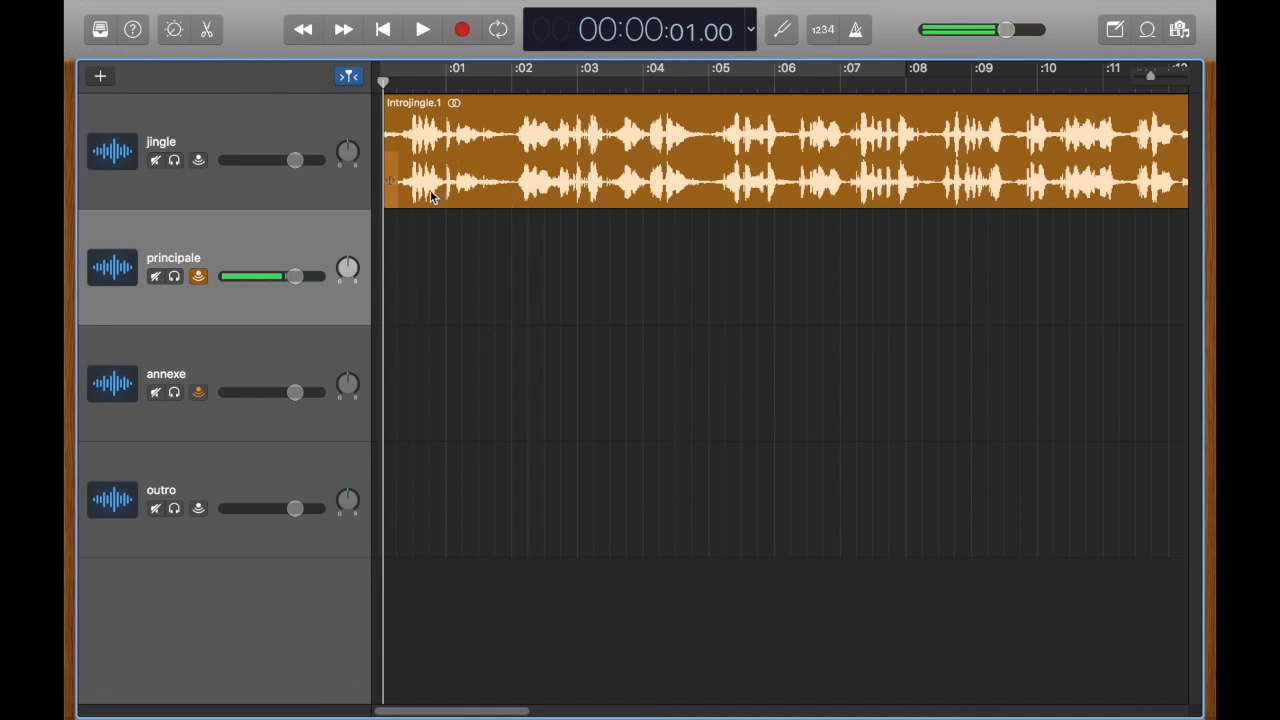
# Delete both voice regions, principale#01.1 and principale#01.4, from the principale track.
pyautogui.moveTo(496, 716)
pyautogui.moveTo(512, 714); pyautogui.dragTo(962, 600)
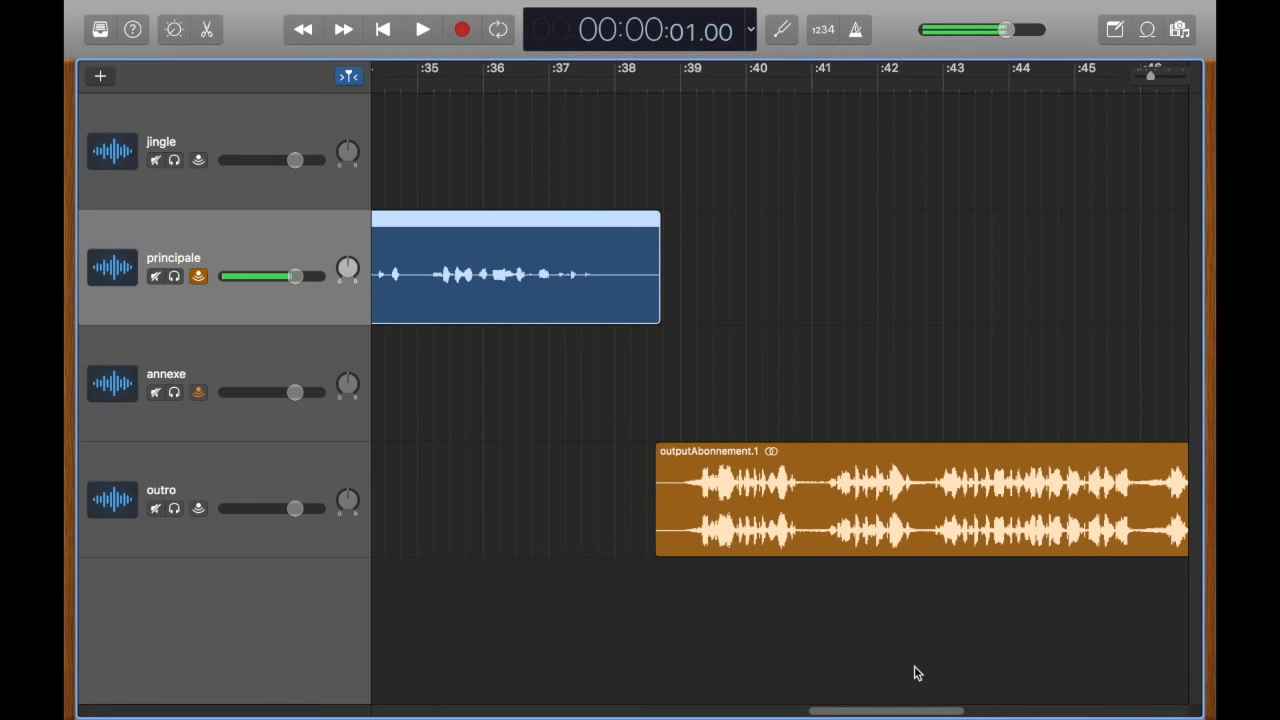
pyautogui.moveTo(923, 711); pyautogui.dragTo(806, 713)
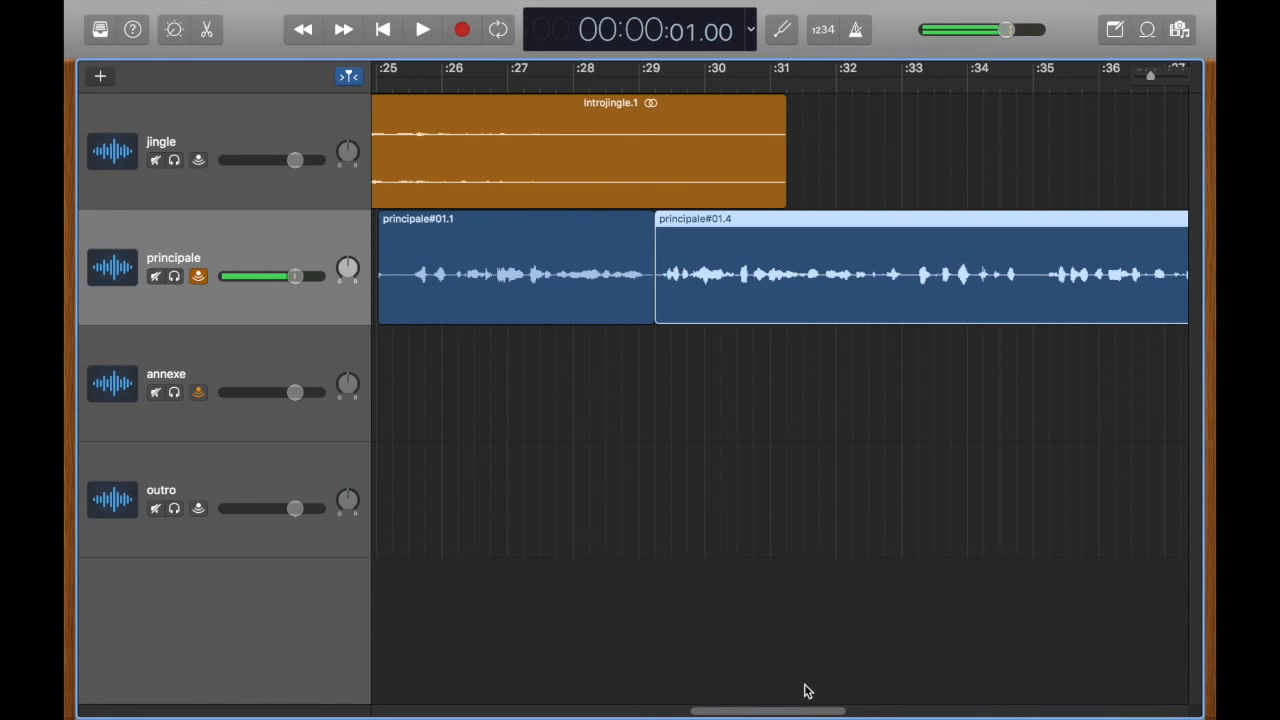
pyautogui.moveTo(813, 713); pyautogui.dragTo(808, 713)
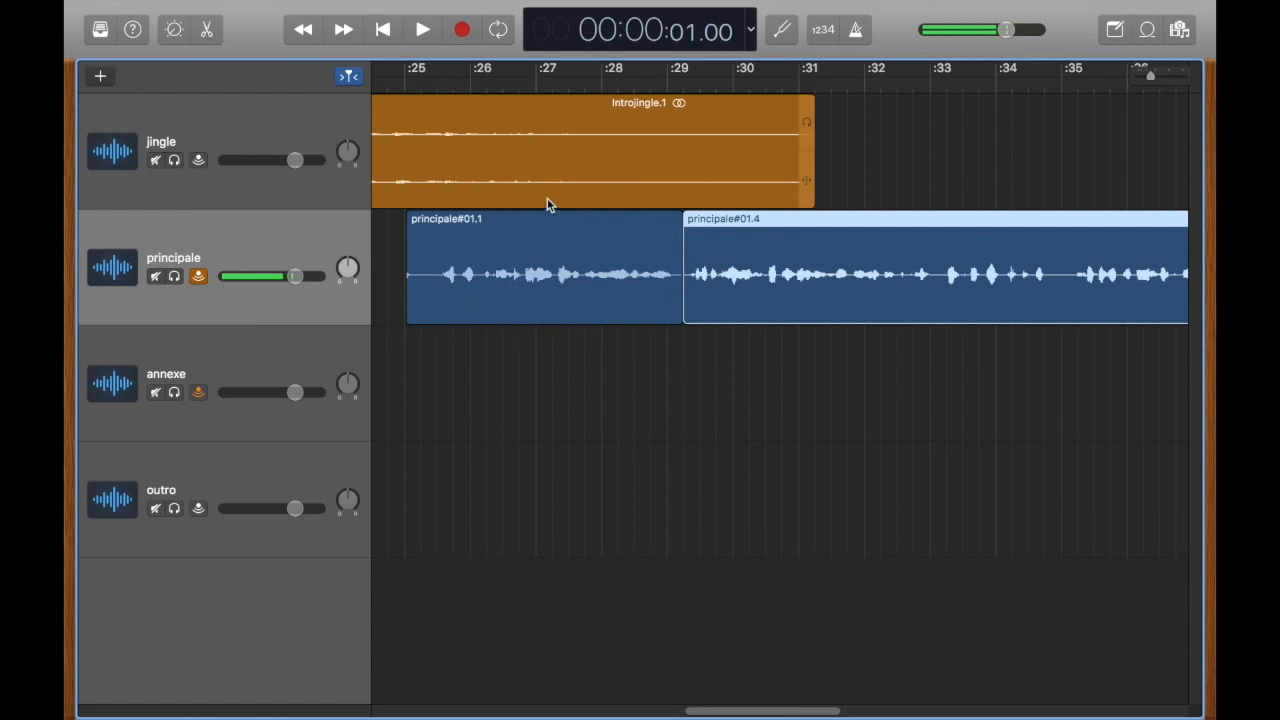
pyautogui.click(587, 262)
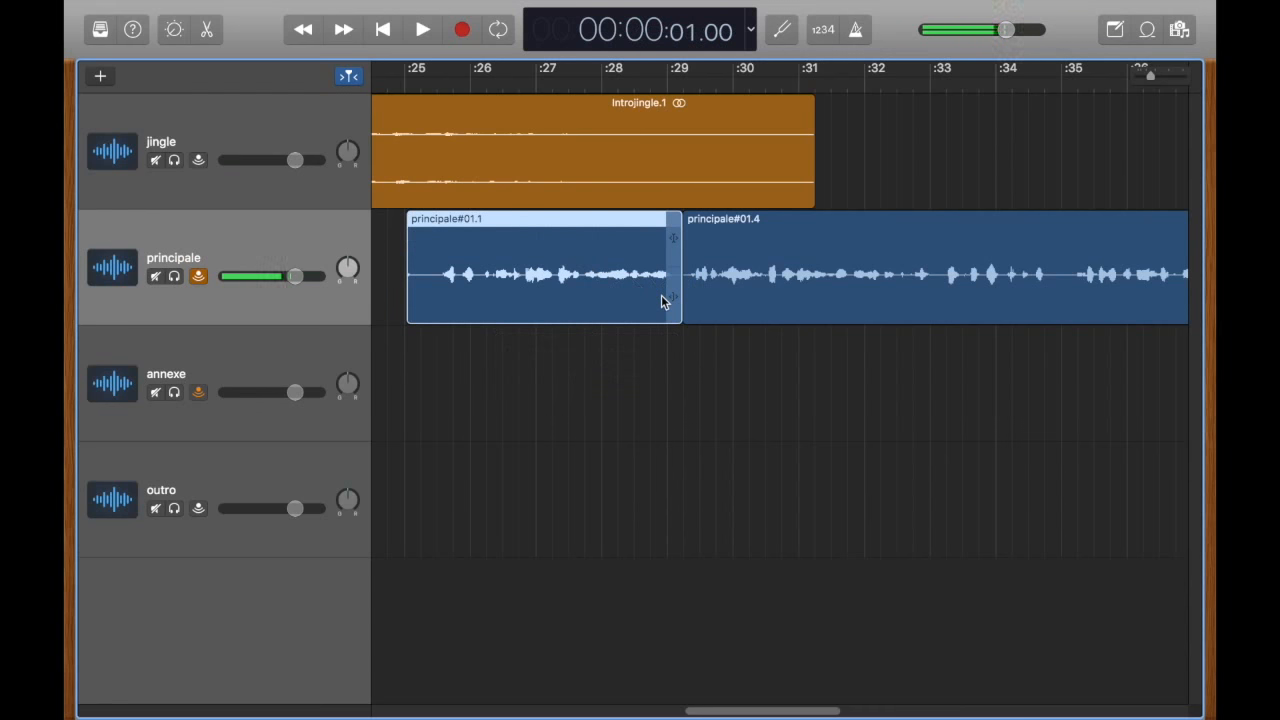
pyautogui.press('BackSpace')
pyautogui.click(729, 277)
pyautogui.press('BackSpace')
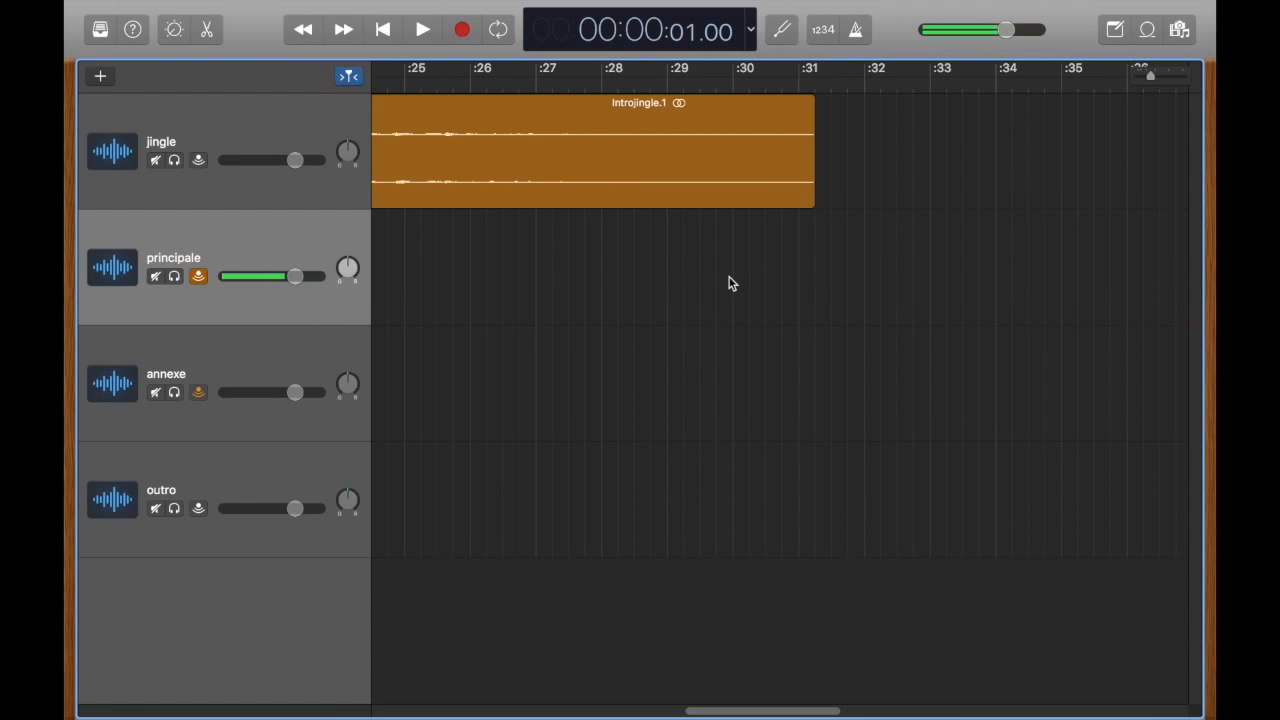
# Look over the timeline from the intro jingle to the outro to check which regions remain on the tracks.
pyautogui.hscroll(10, 729, 277)
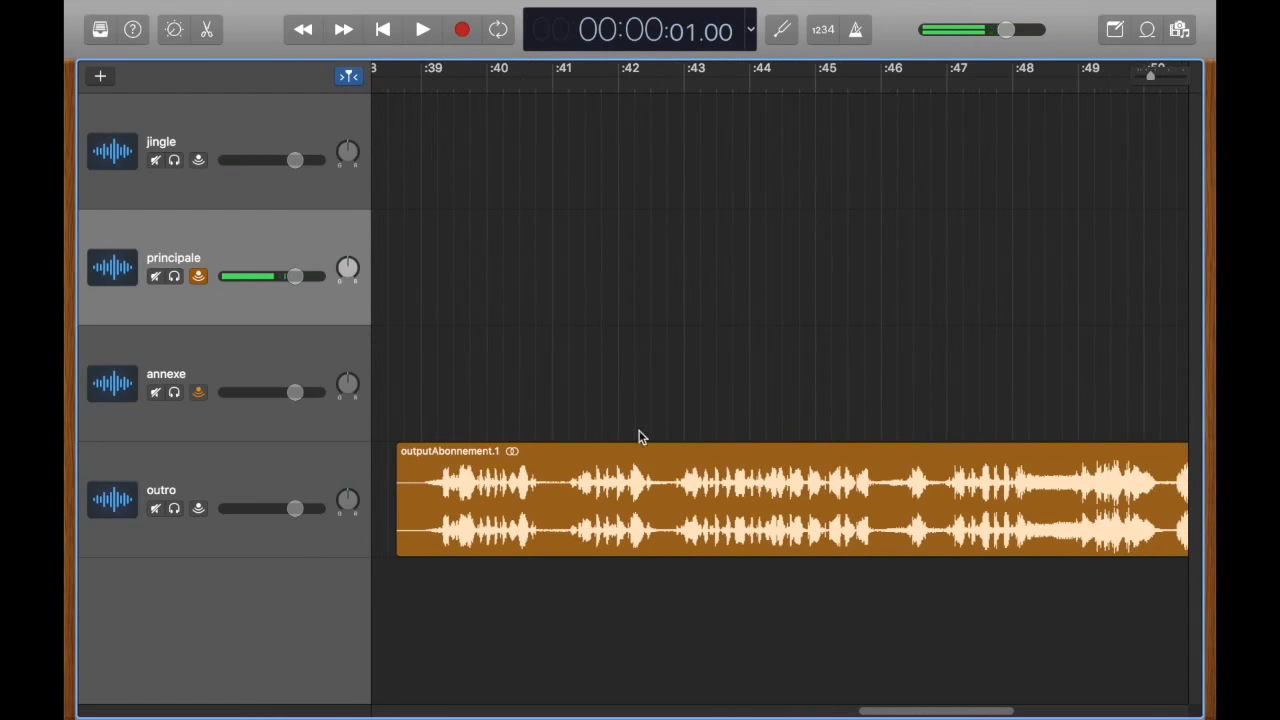
pyautogui.hscroll(-12, 614, 290)
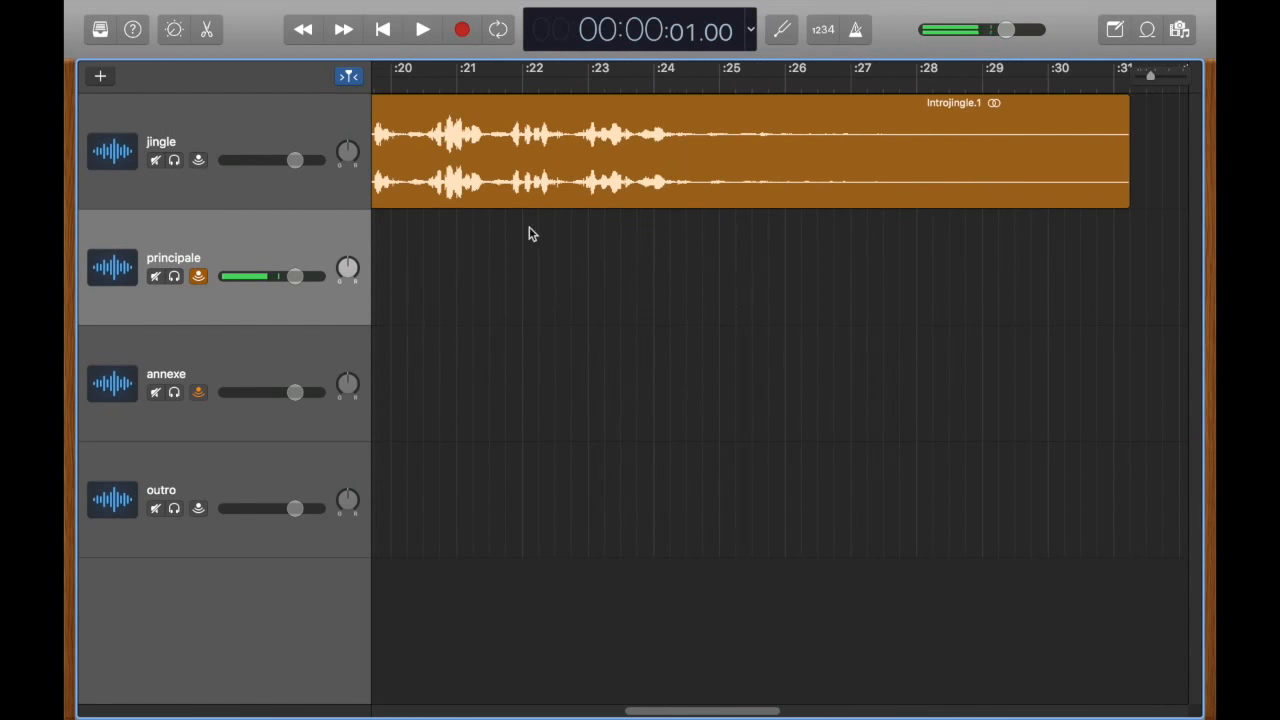
pyautogui.hscroll(-7, 471, 245)
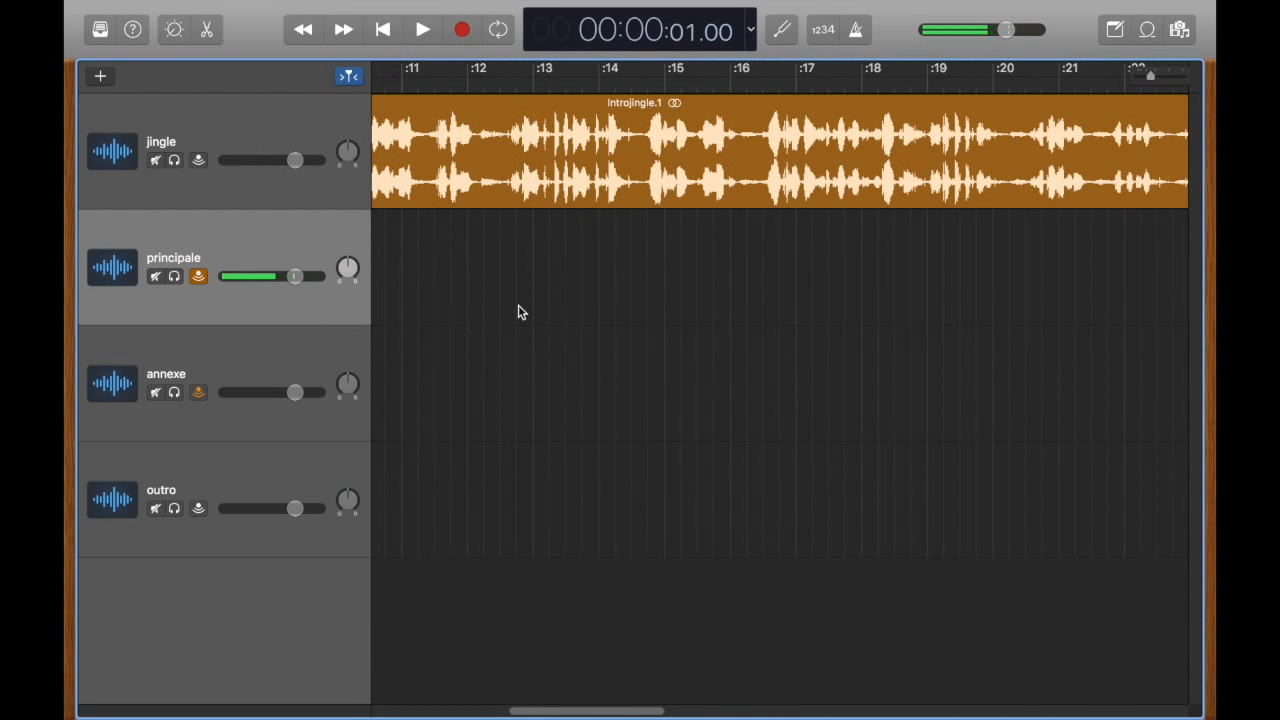
pyautogui.hscroll(-8, 518, 312)
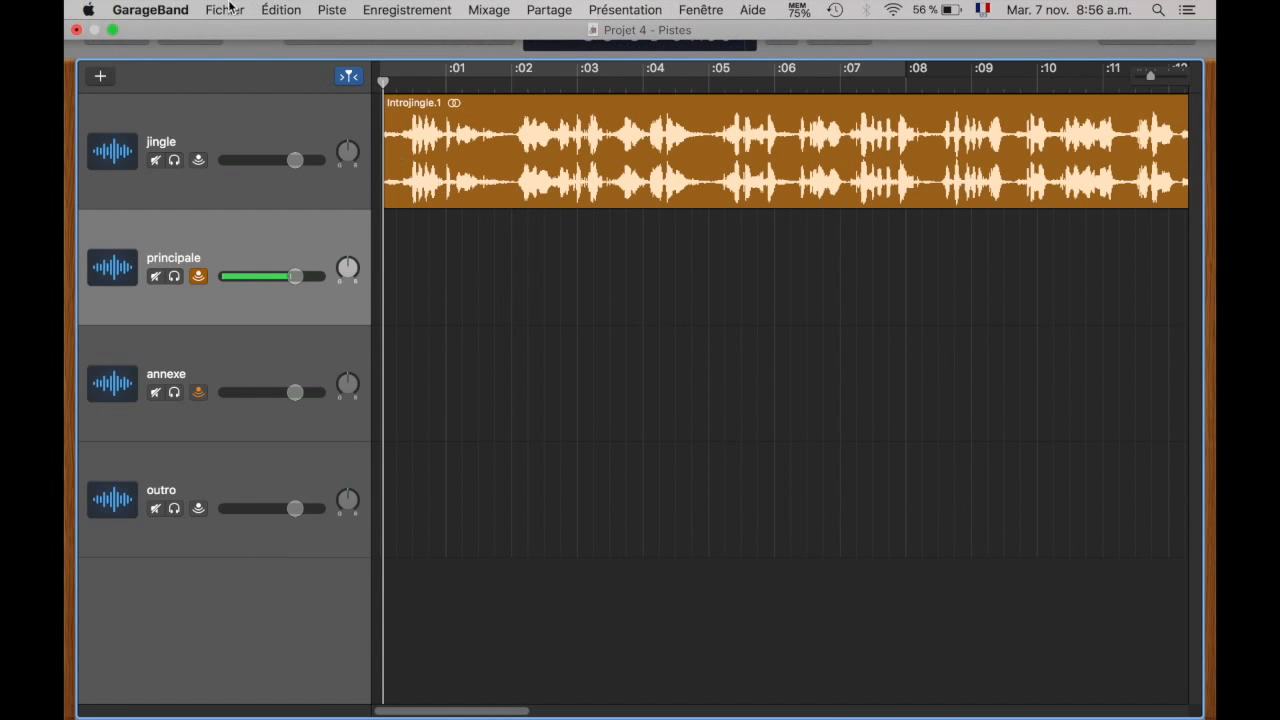
pyautogui.click(224, 8)
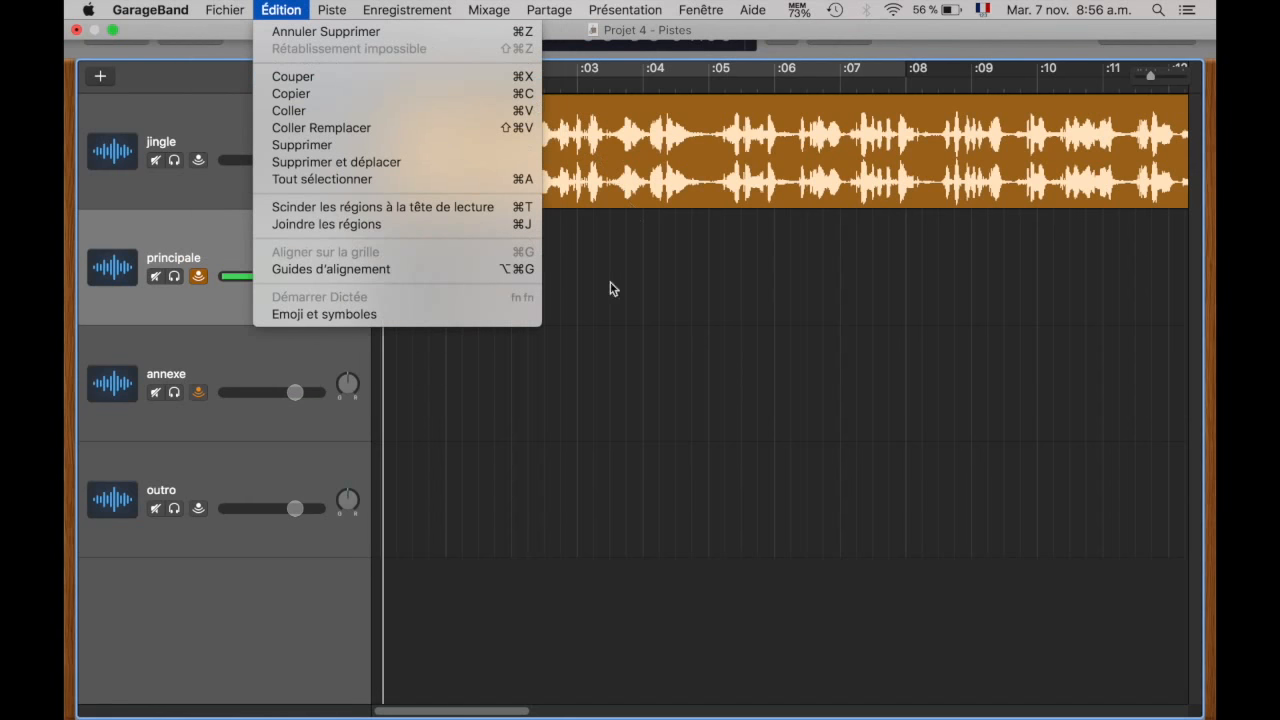
pyautogui.click(704, 343)
pyautogui.hscroll(5, 963, 283)
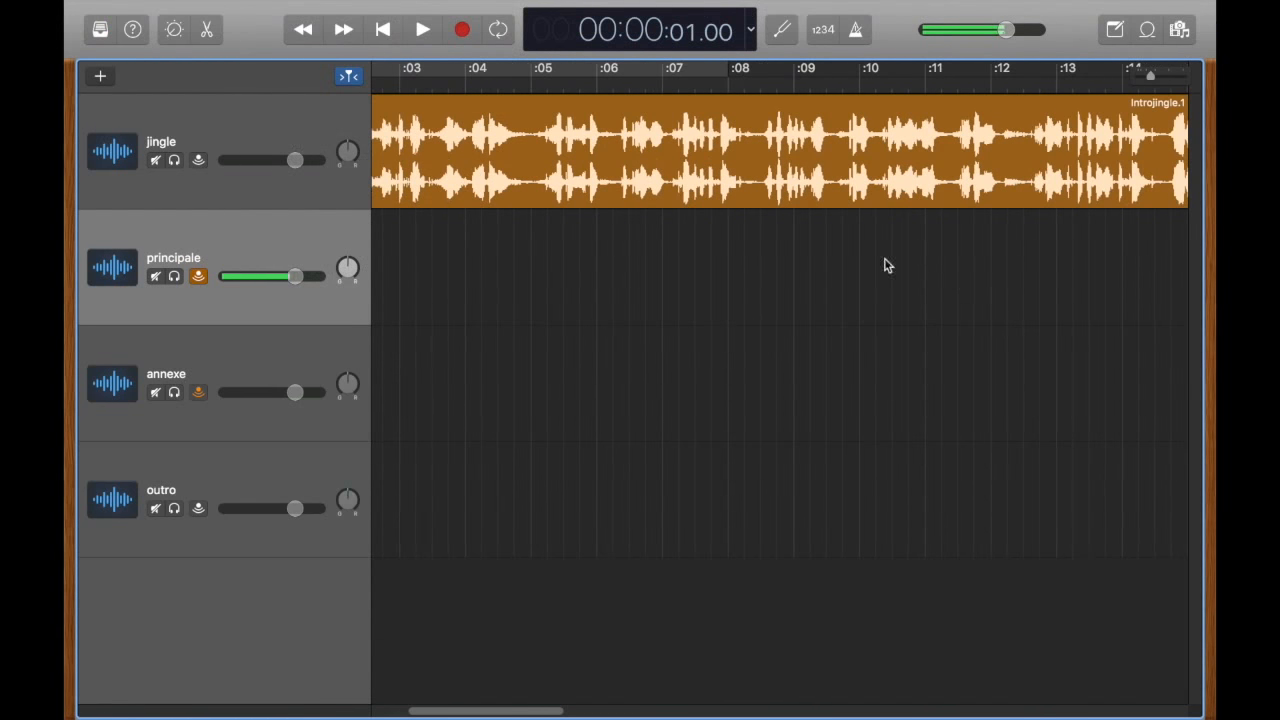
pyautogui.hscroll(-5, 566, 337)
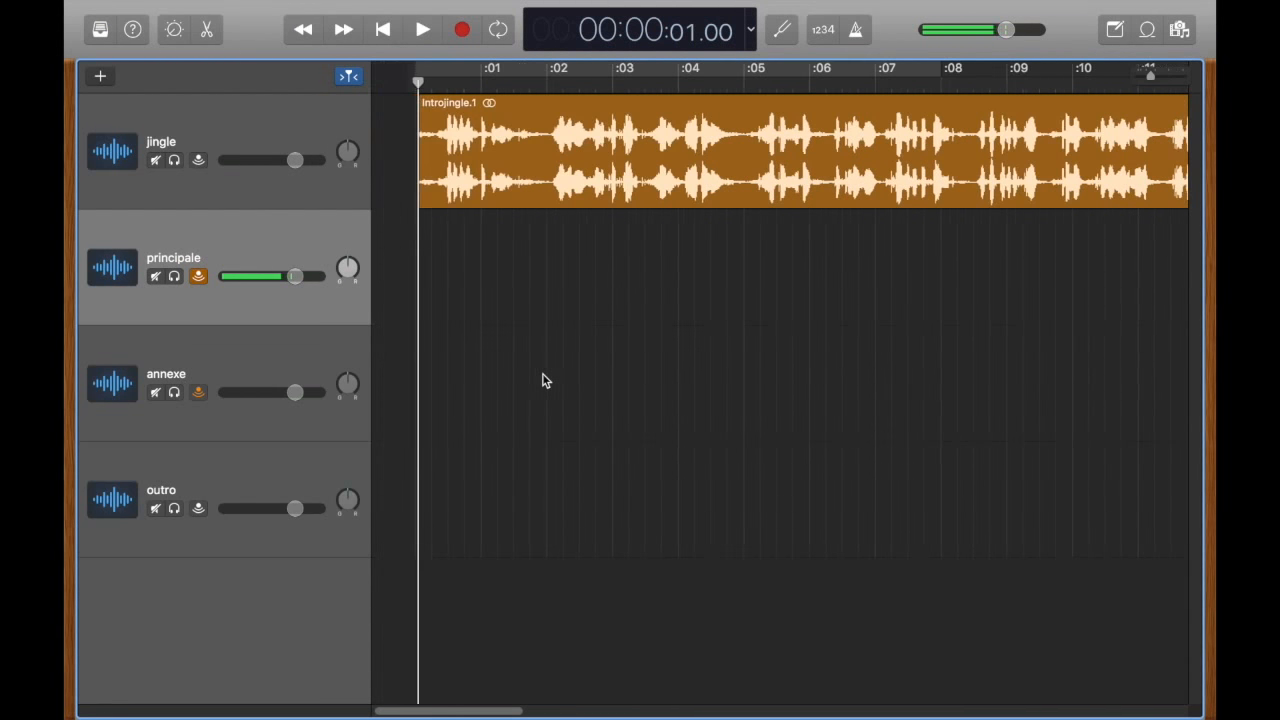
pyautogui.hscroll(10, 523, 303)
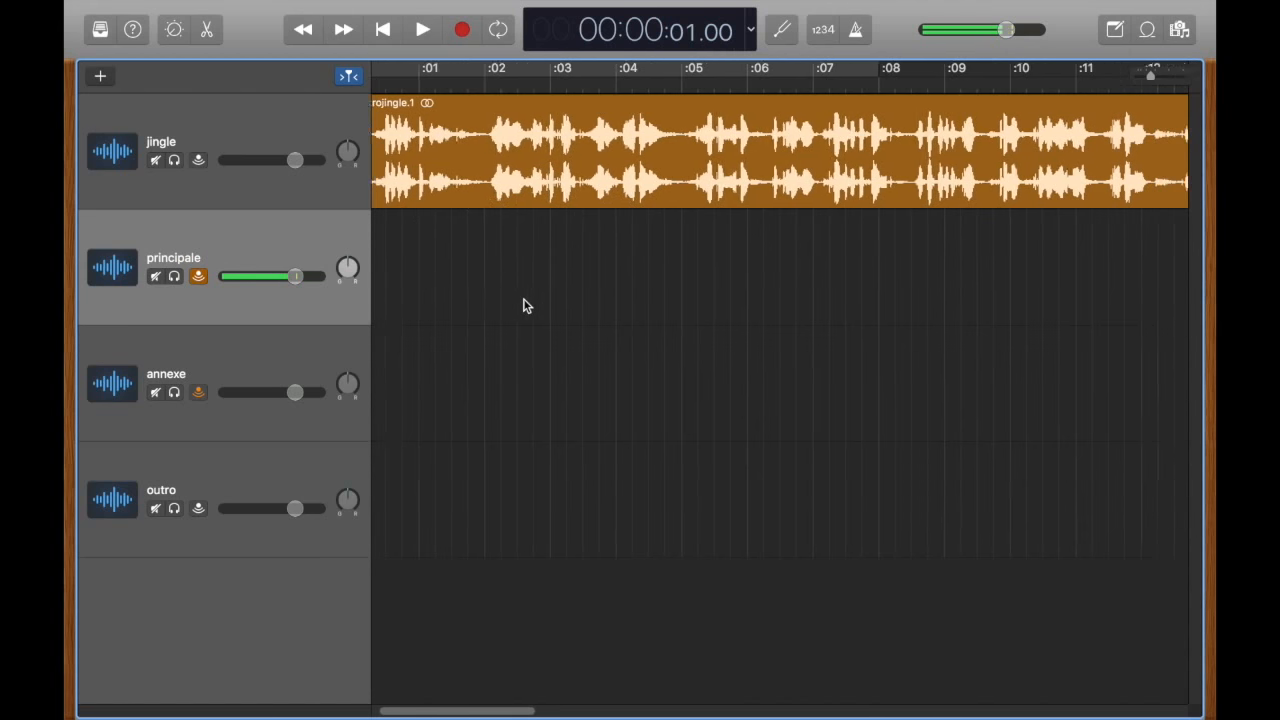
pyautogui.hscroll(-8, 523, 302)
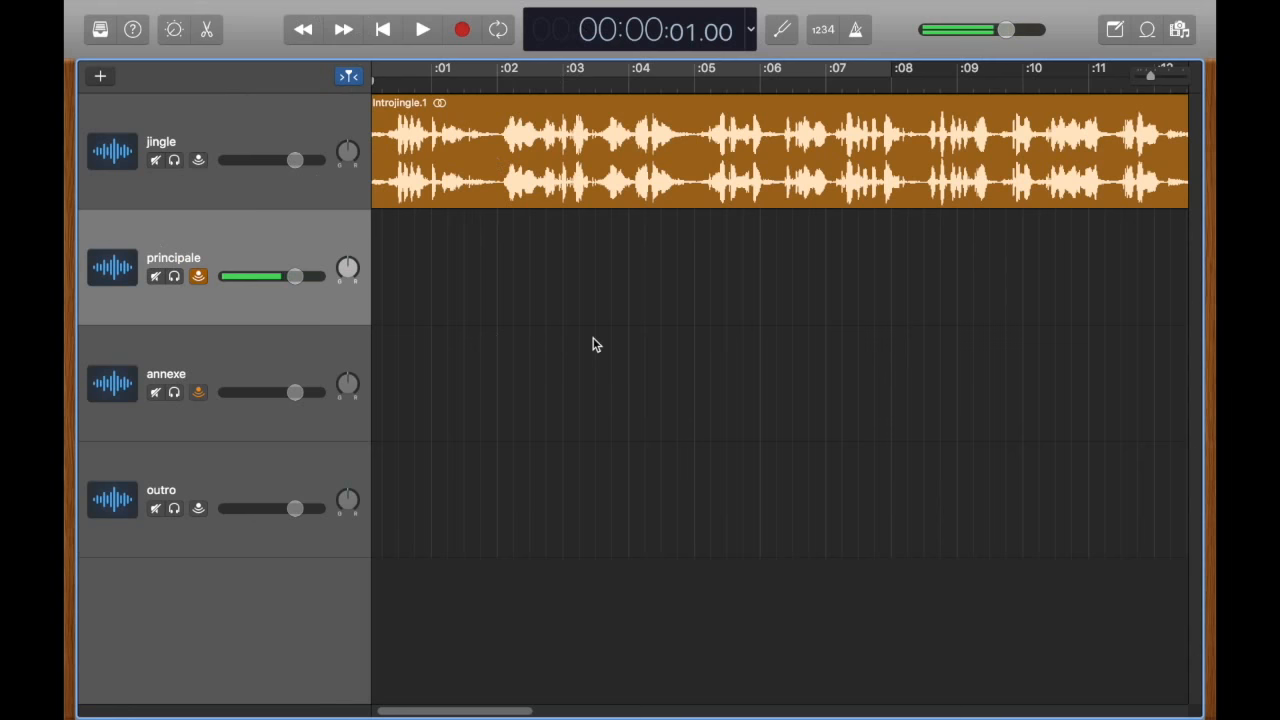
pyautogui.hscroll(-2, 594, 343)
pyautogui.hscroll(20, 626, 300)
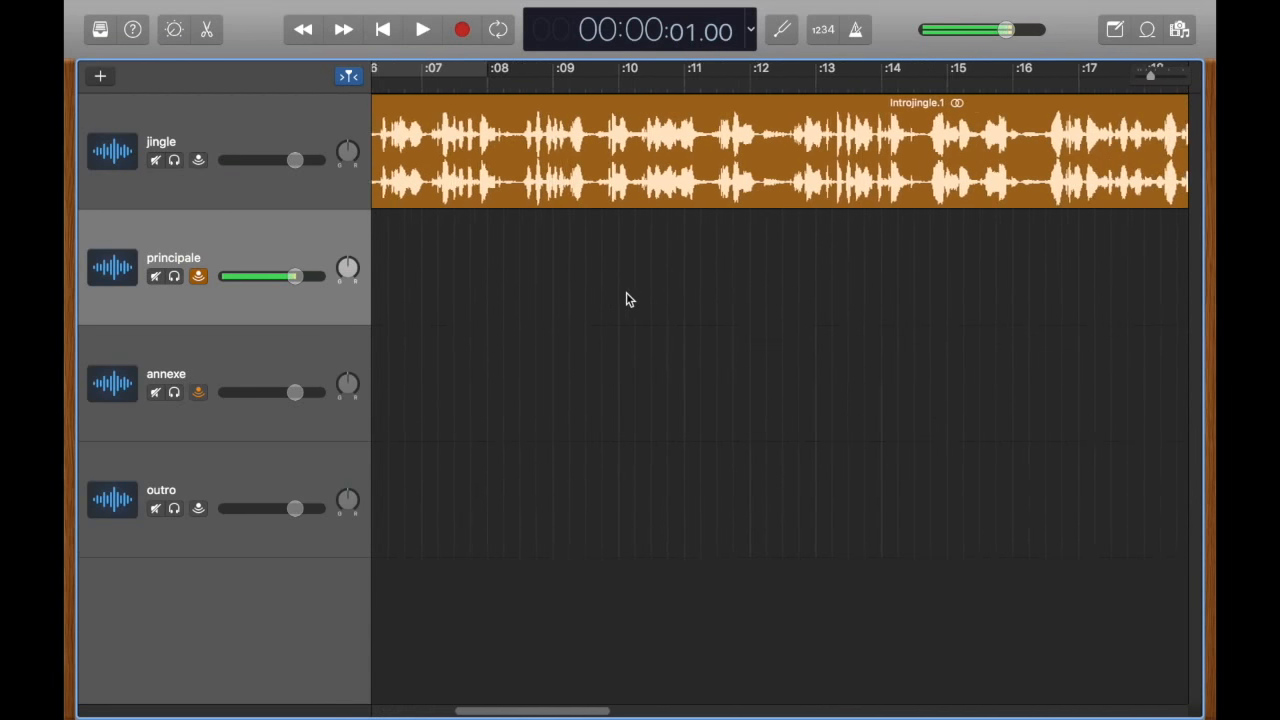
pyautogui.hscroll(10, 669, 271)
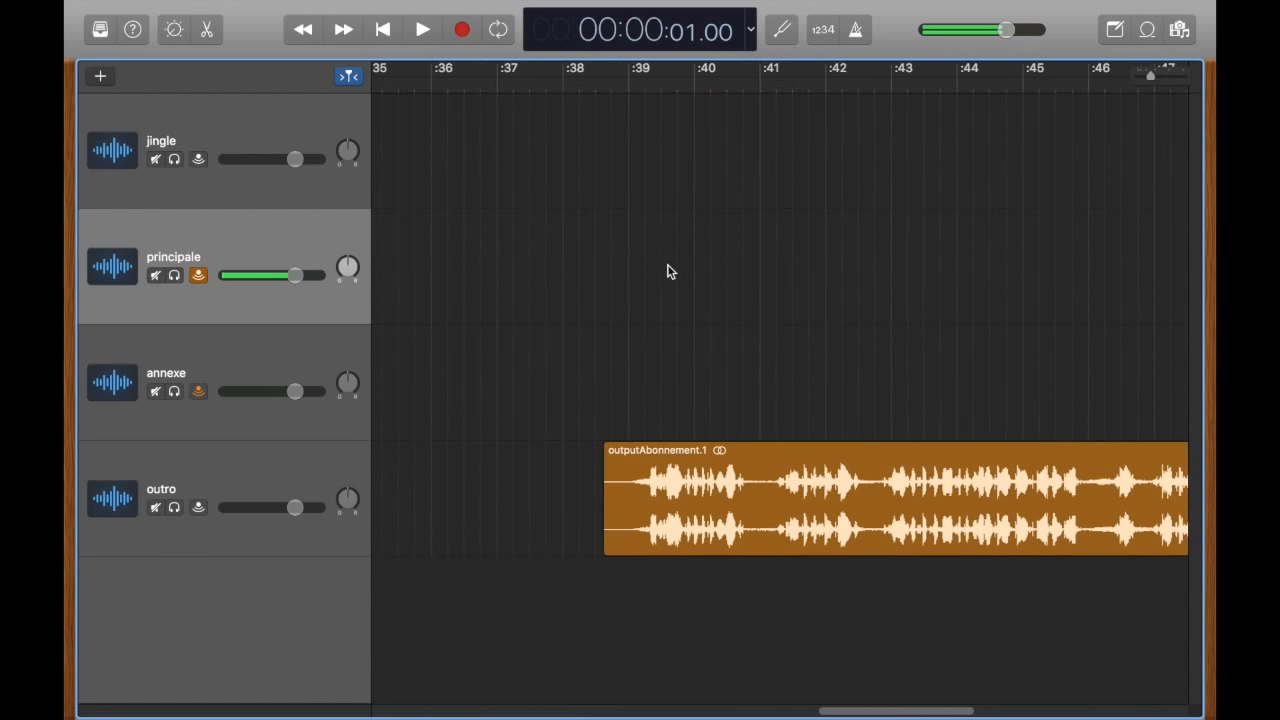
pyautogui.hscroll(-20, 669, 271)
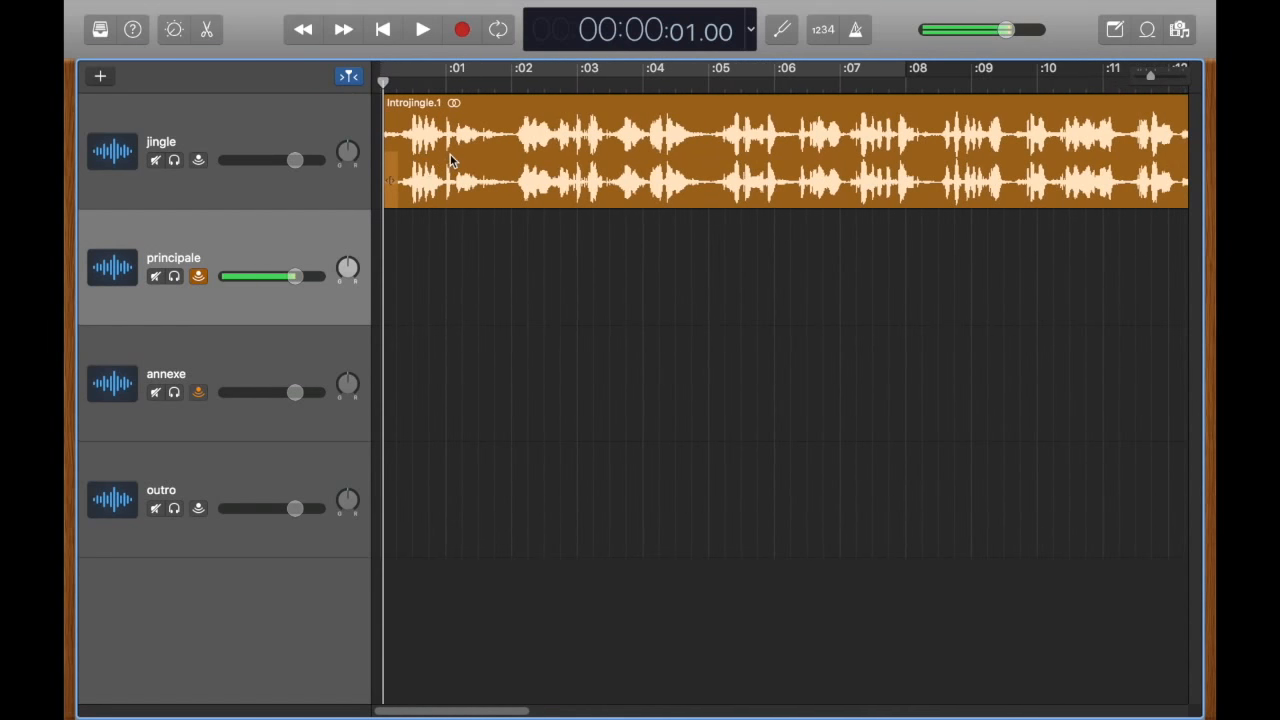
pyautogui.click(230, 7)
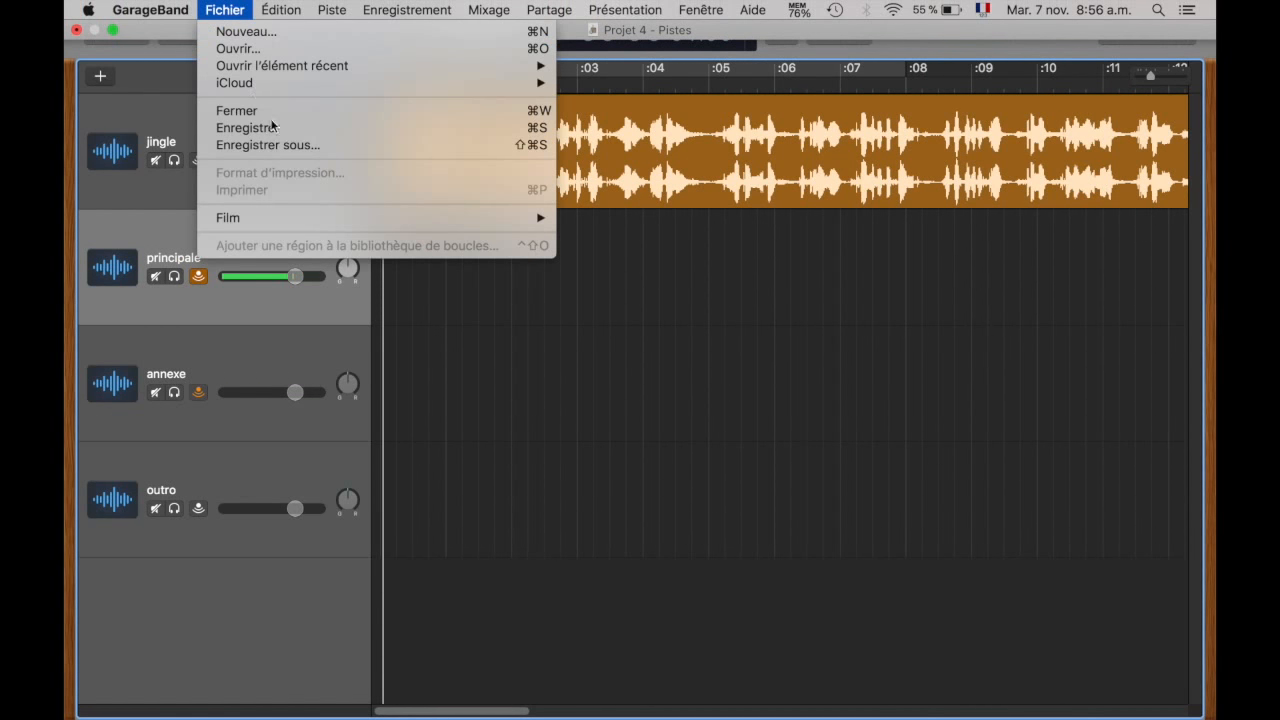
pyautogui.click(287, 147)
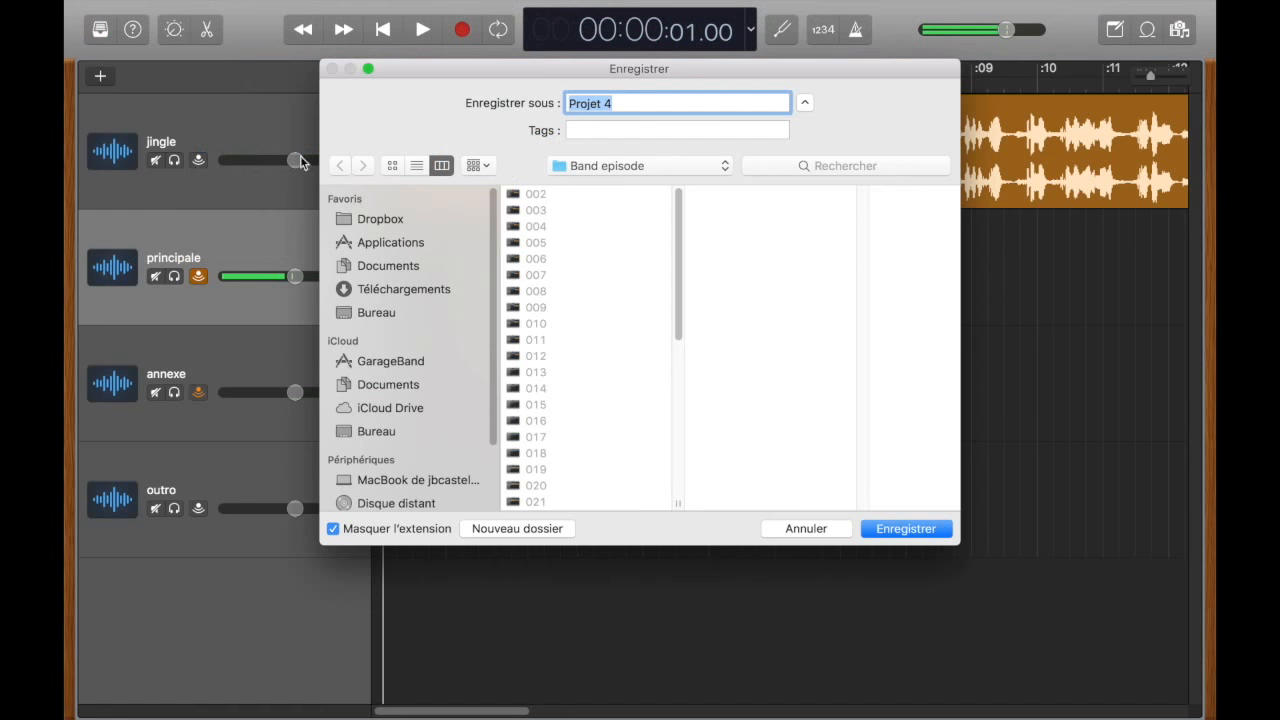
pyautogui.click(431, 263)
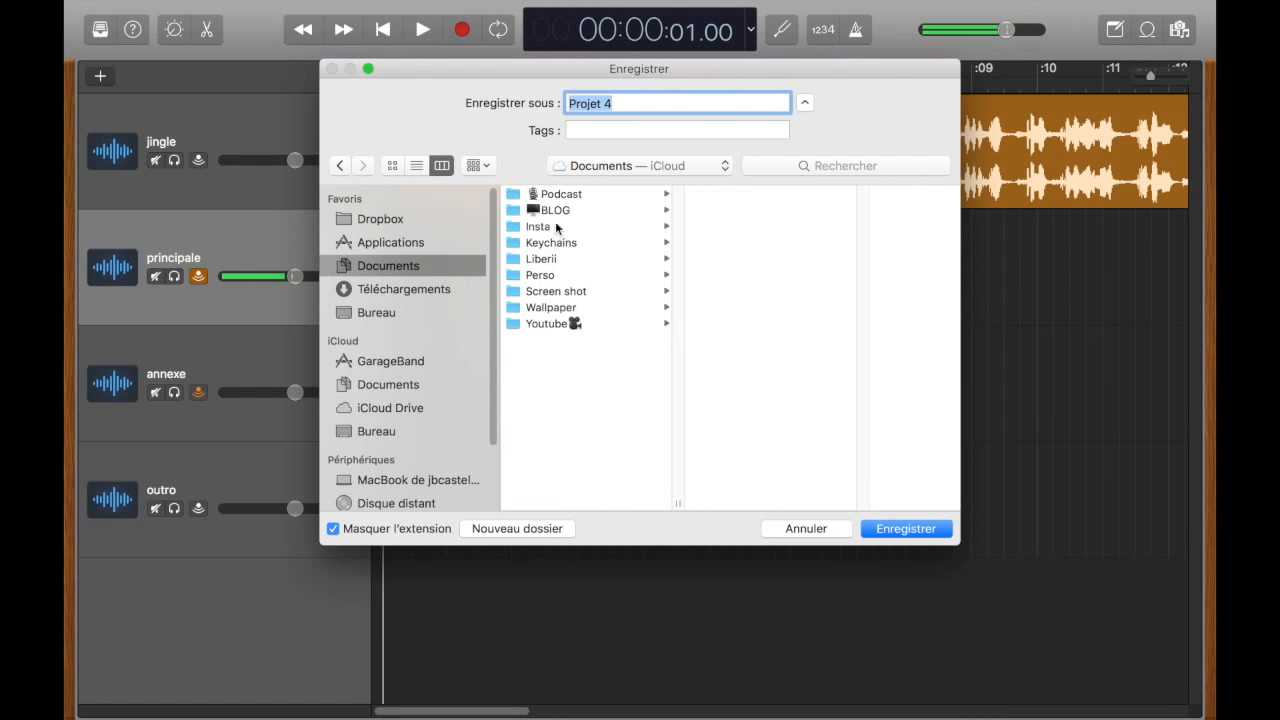
pyautogui.click(598, 195)
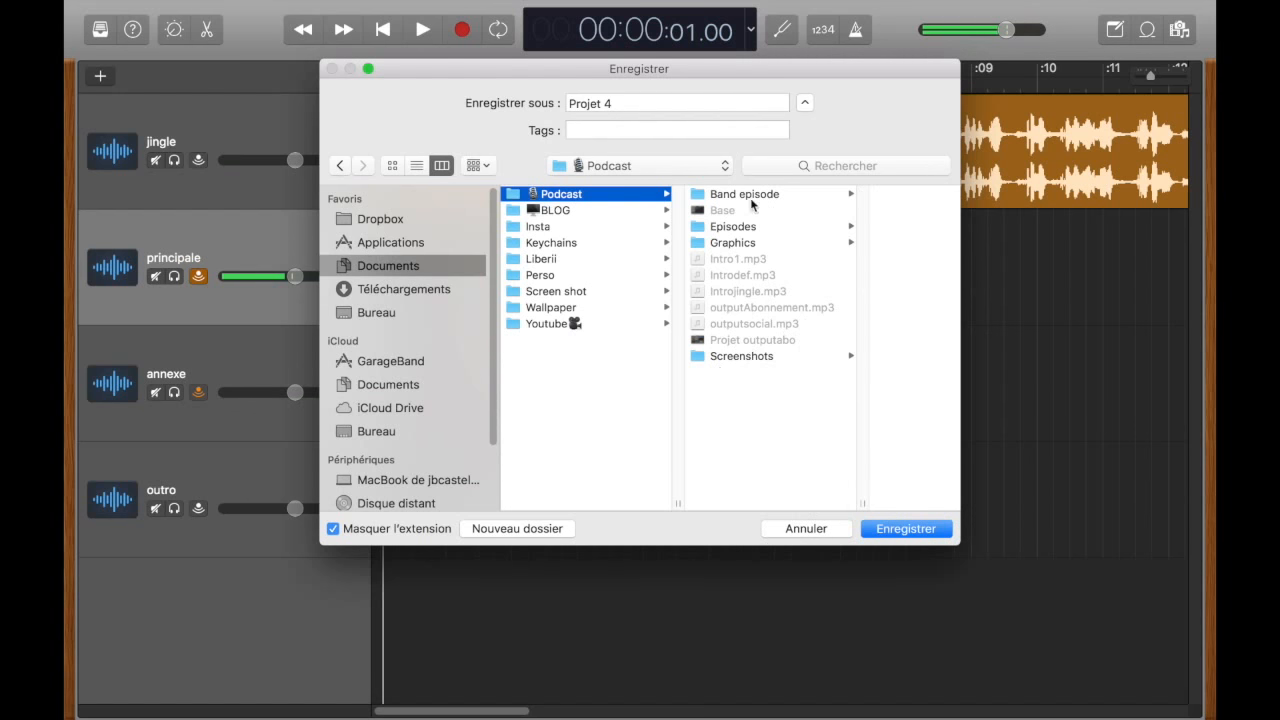
pyautogui.click(787, 529)
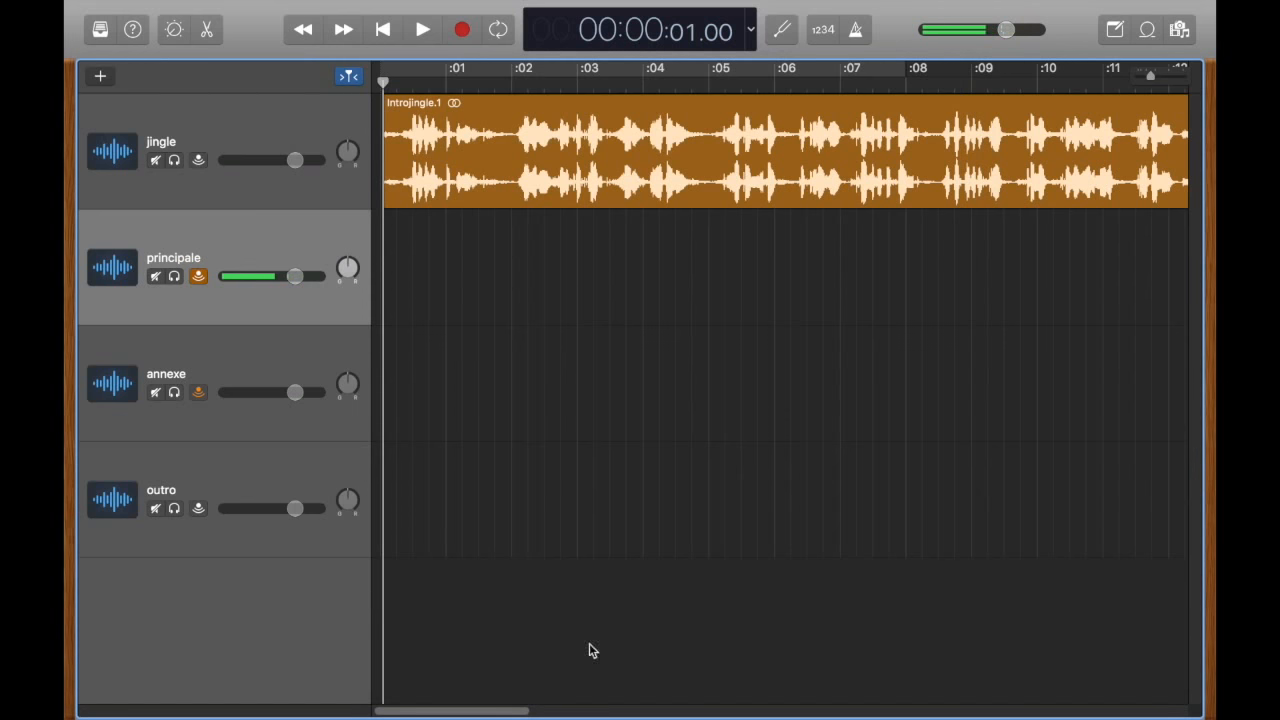
# Review the timeline from the start of the intro jingle to the outputAbonnement region, checking the space left for new voice recordings.
pyautogui.hscroll(15, 722, 243)
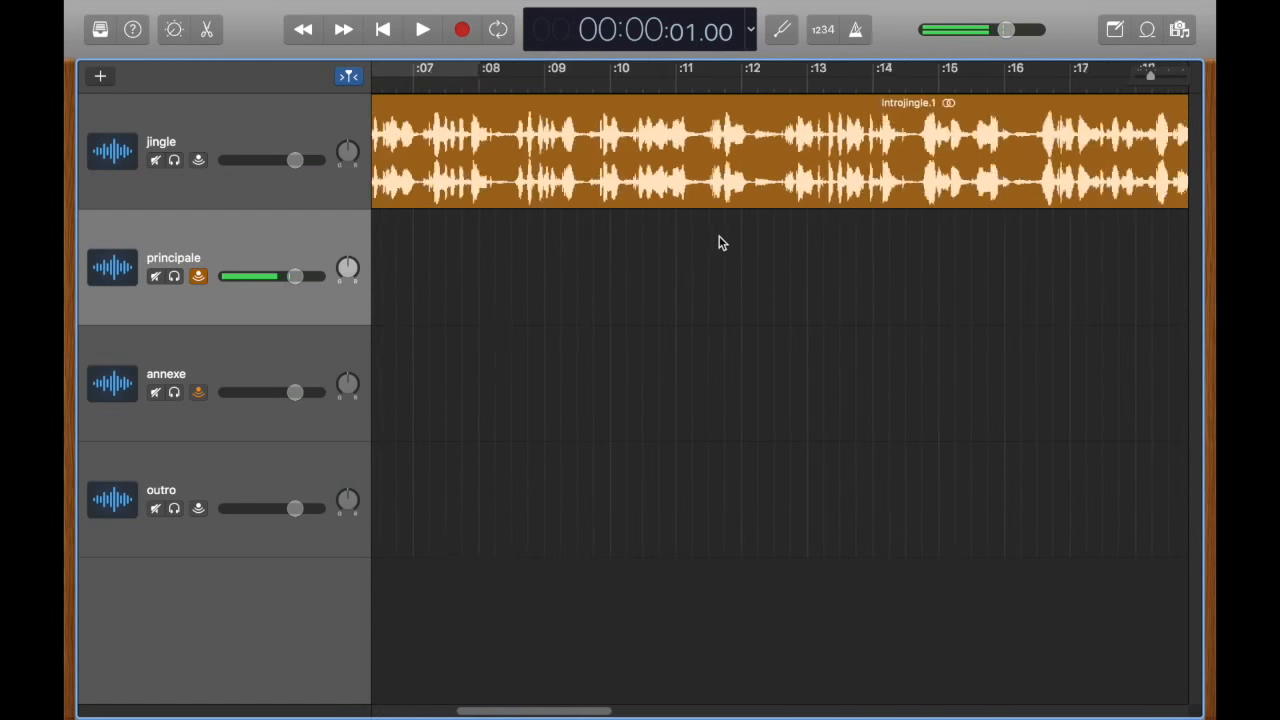
pyautogui.hscroll(6, 722, 243)
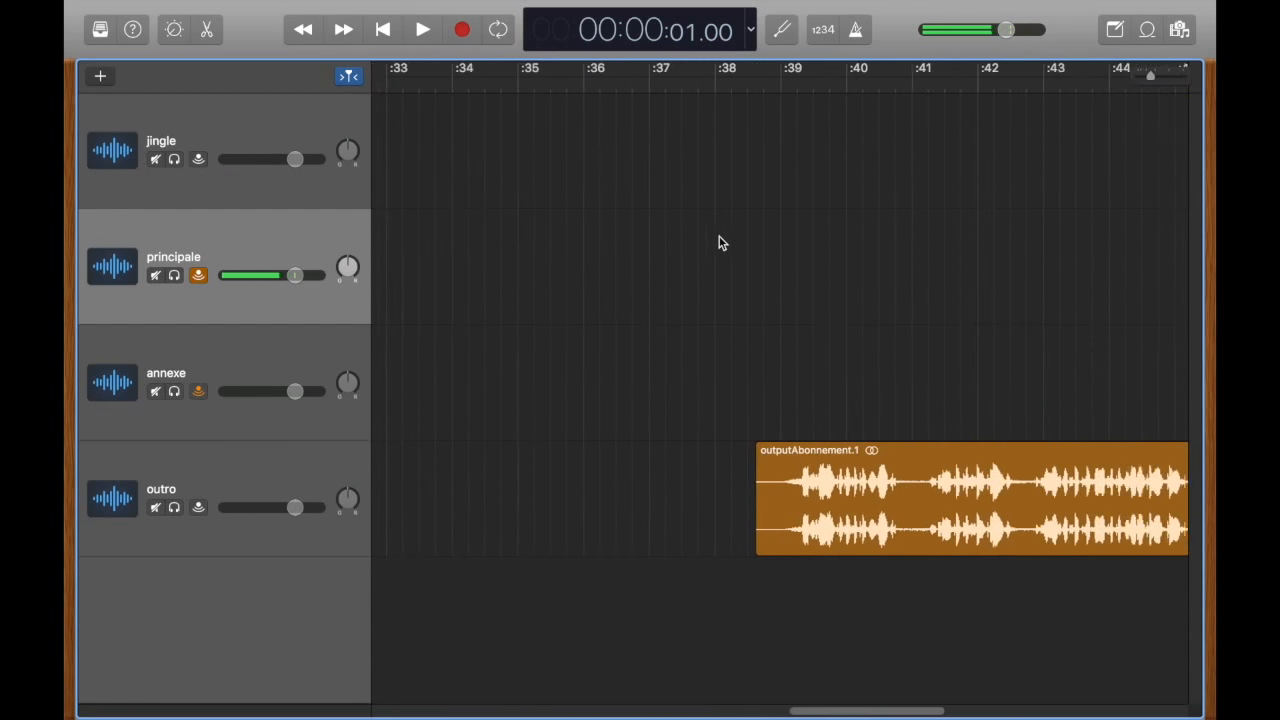
pyautogui.hscroll(-10, 466, 228)
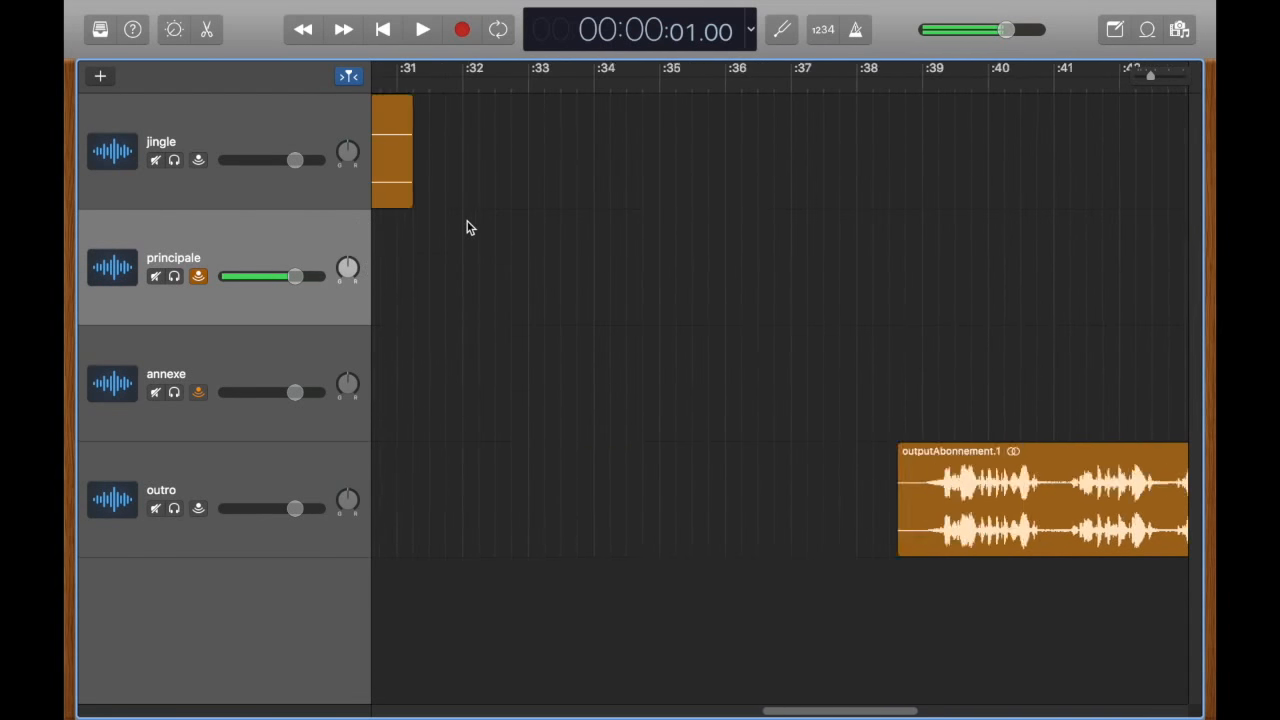
pyautogui.hscroll(-7, 575, 210)
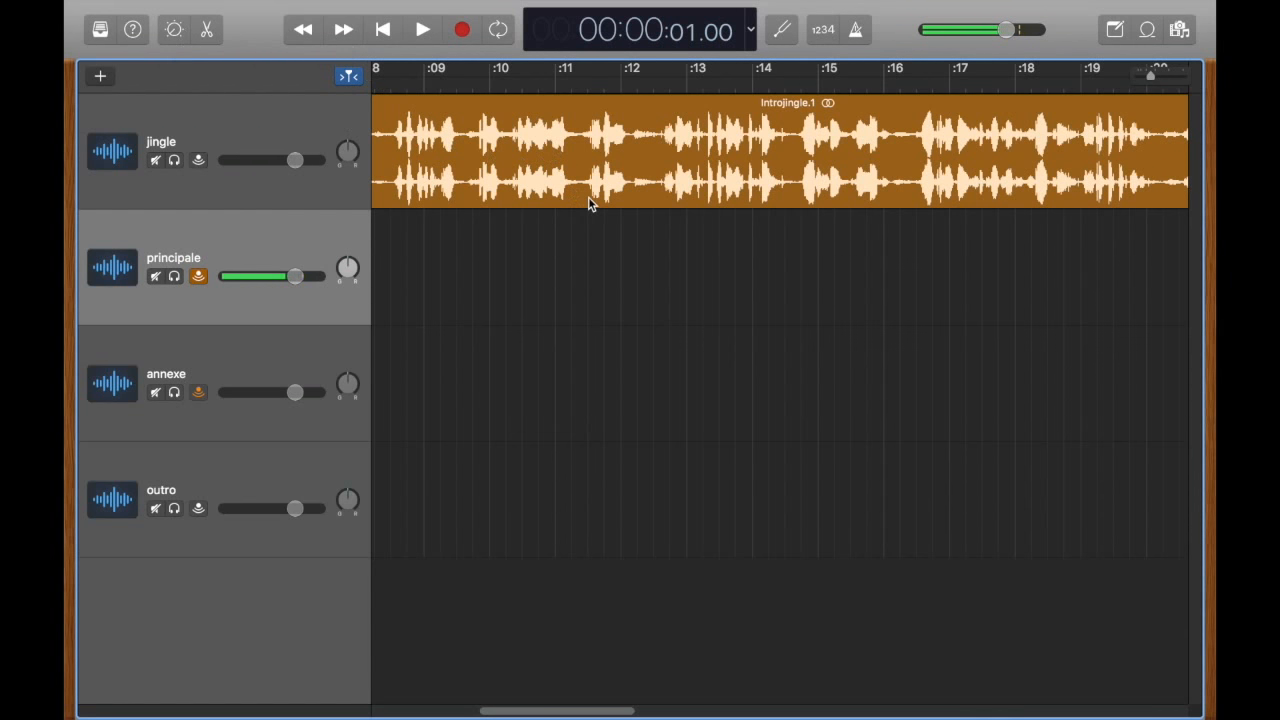
pyautogui.hscroll(8, 589, 200)
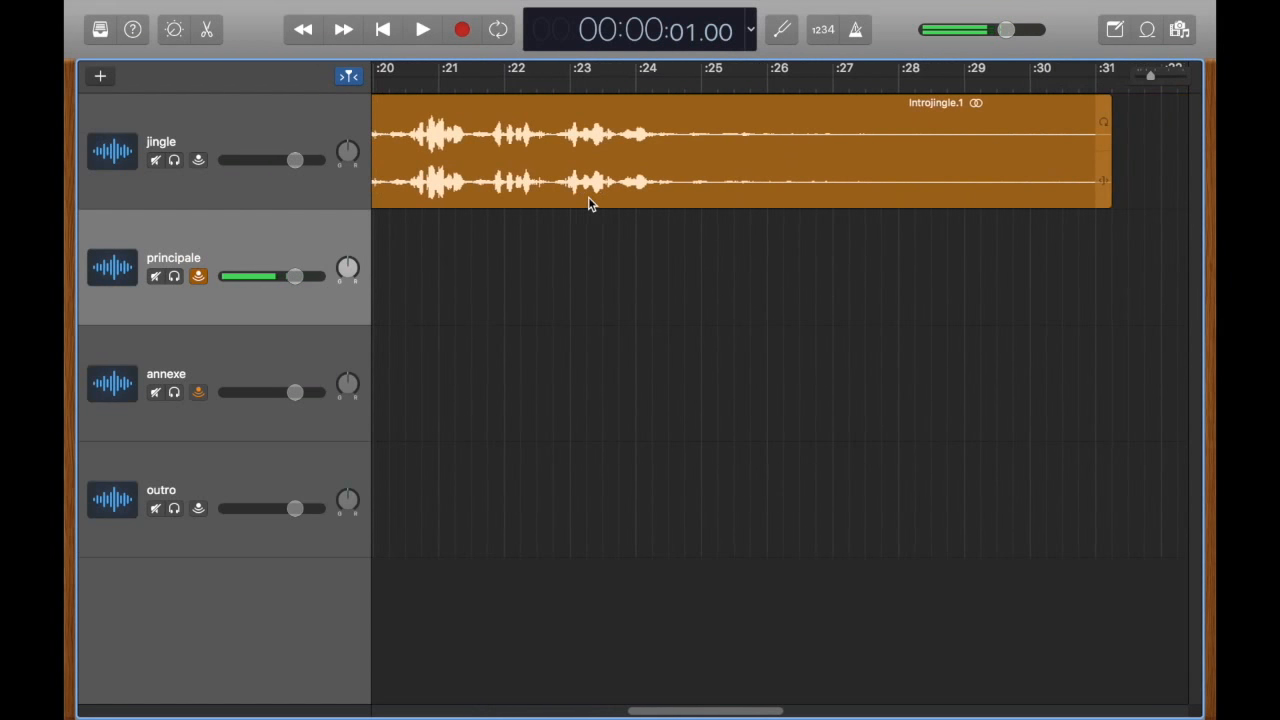
pyautogui.hscroll(-15, 660, 273)
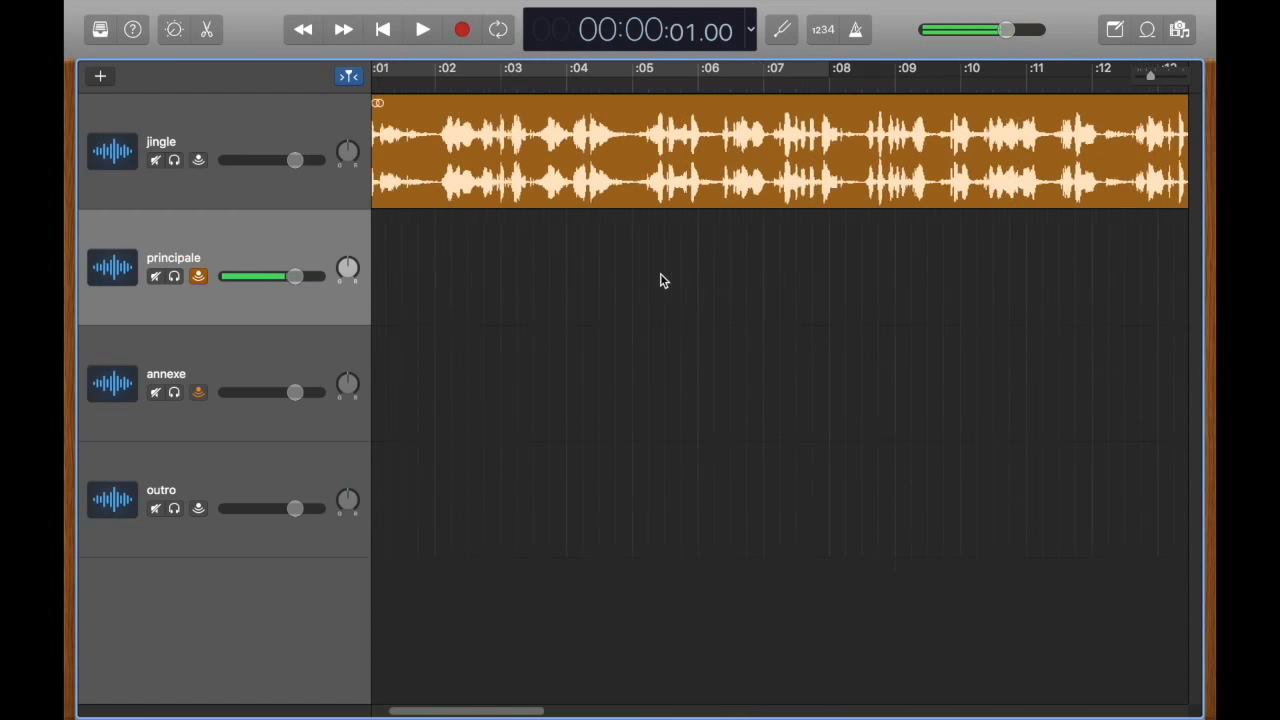